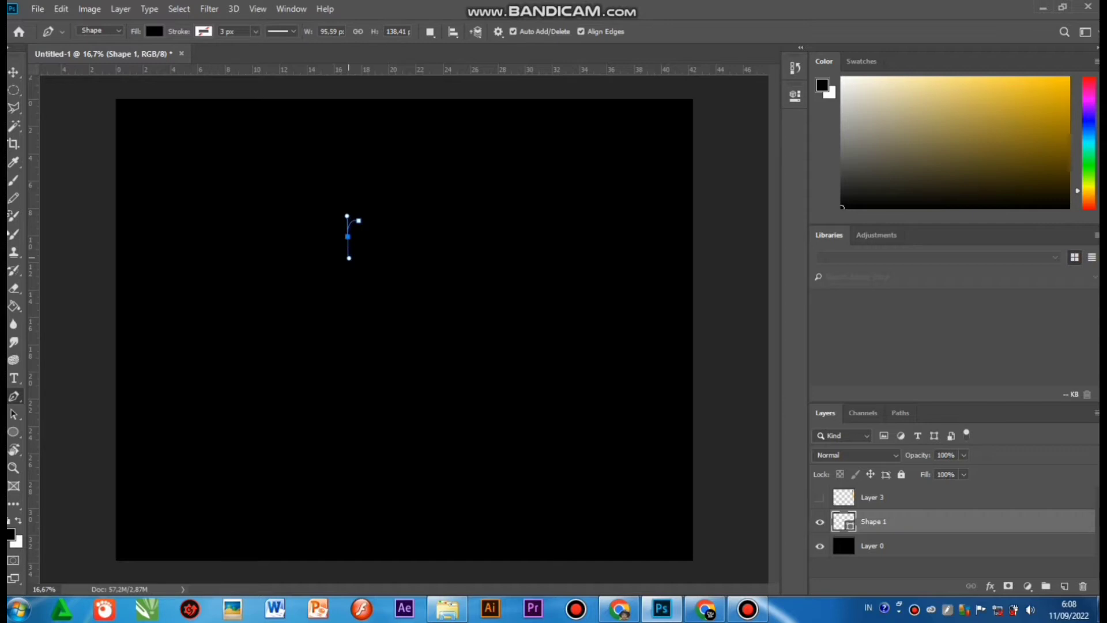
# Continue the half-bottle outline from the neck to the left shoulder with the Pen tool, and place a vertical guide at the shoulder's outer edge
pyautogui.hotkey('ctrl', '+')
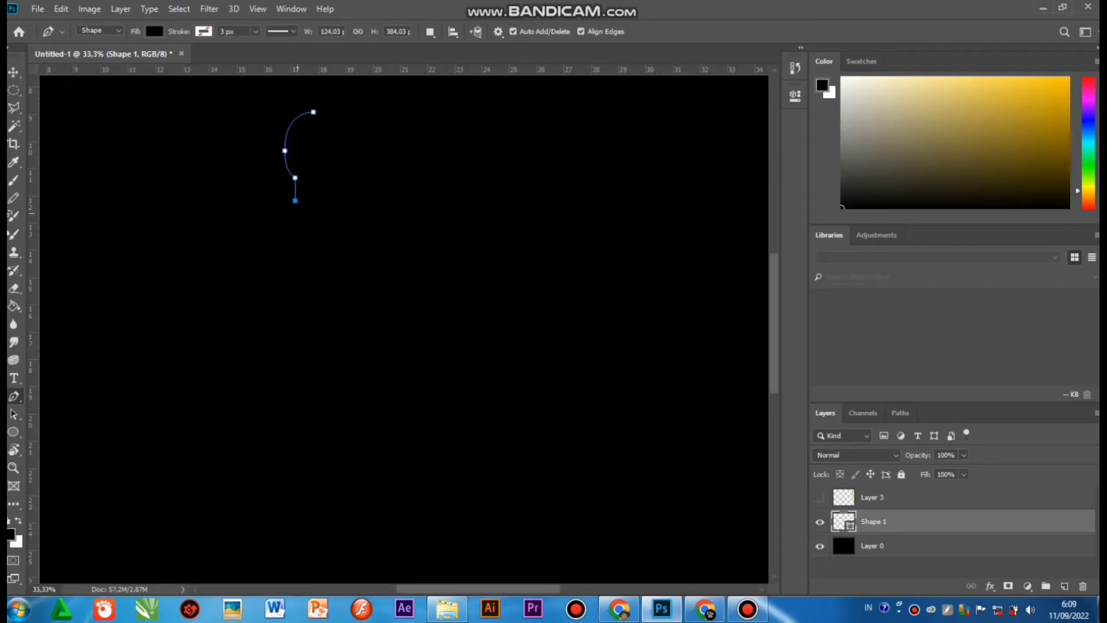
pyautogui.click(288, 217)
pyautogui.moveTo(236, 254); pyautogui.dragTo(232, 289)
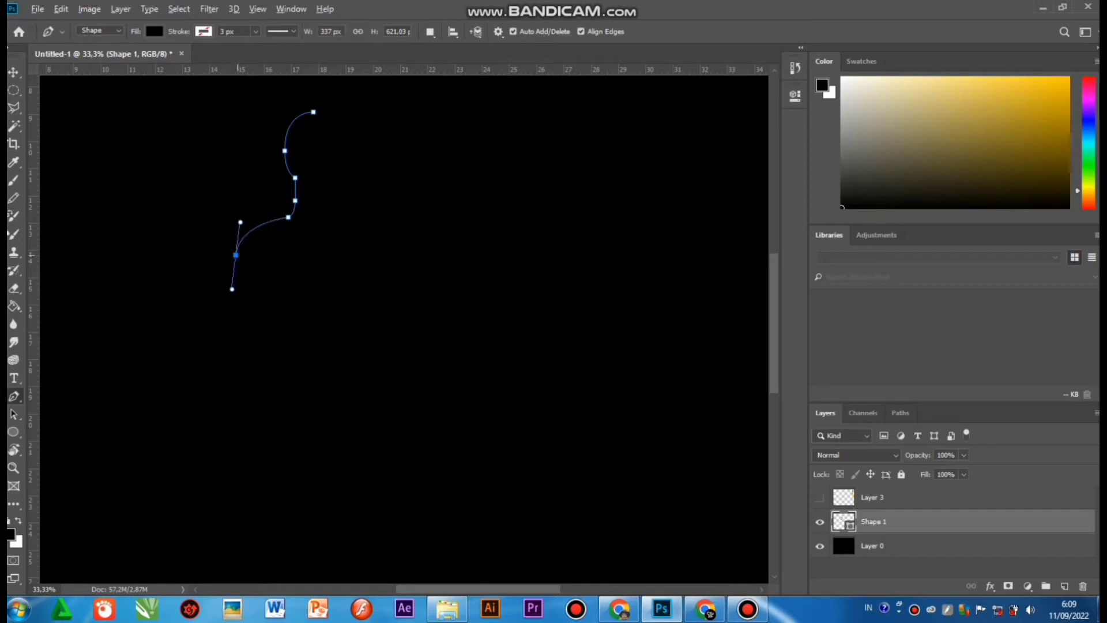
pyautogui.hotkey('ctrl', '-')
pyautogui.moveTo(31, 360); pyautogui.dragTo(278, 361)
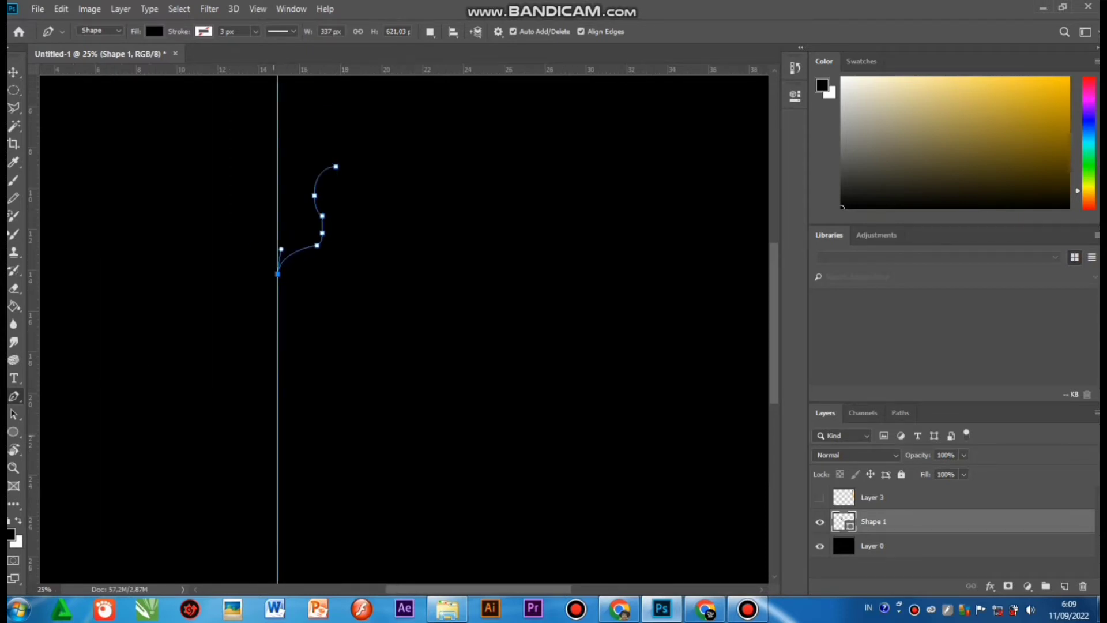
# Draw the left side, rounded bottom corner and vertical centre edge of the half bottle, and fill the shape with colour 494949
pyautogui.click(278, 331)
pyautogui.click(277, 504)
pyautogui.moveTo(338, 538); pyautogui.dragTo(387, 536)
pyautogui.keyDown('alt'); pyautogui.click(338, 538); pyautogui.keyUp('alt')
pyautogui.click(338, 166)
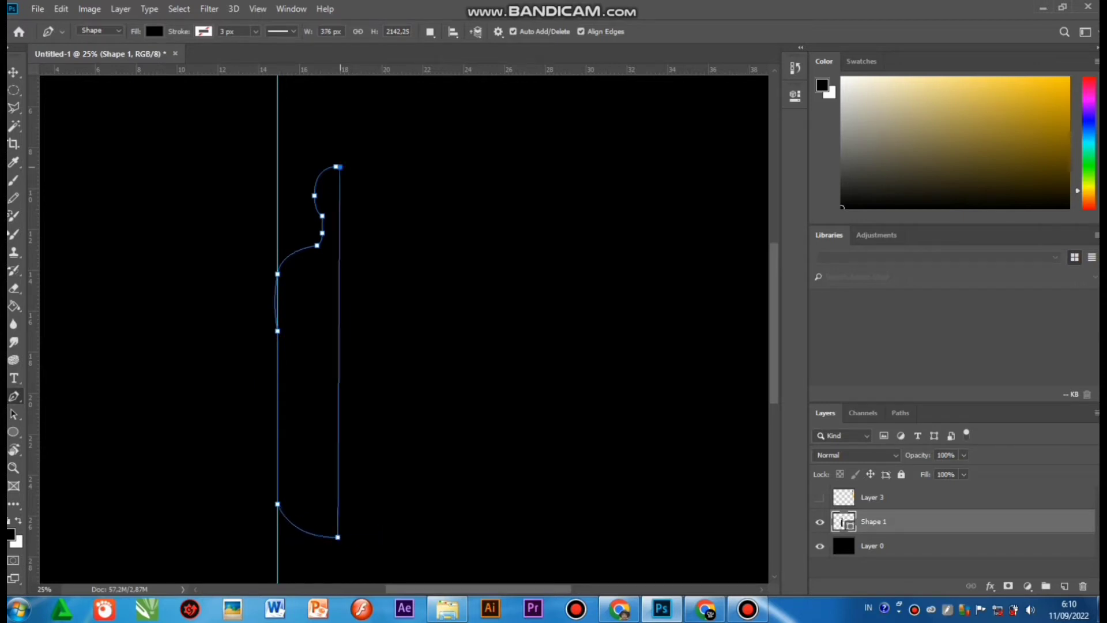
pyautogui.doubleClick(844, 521)
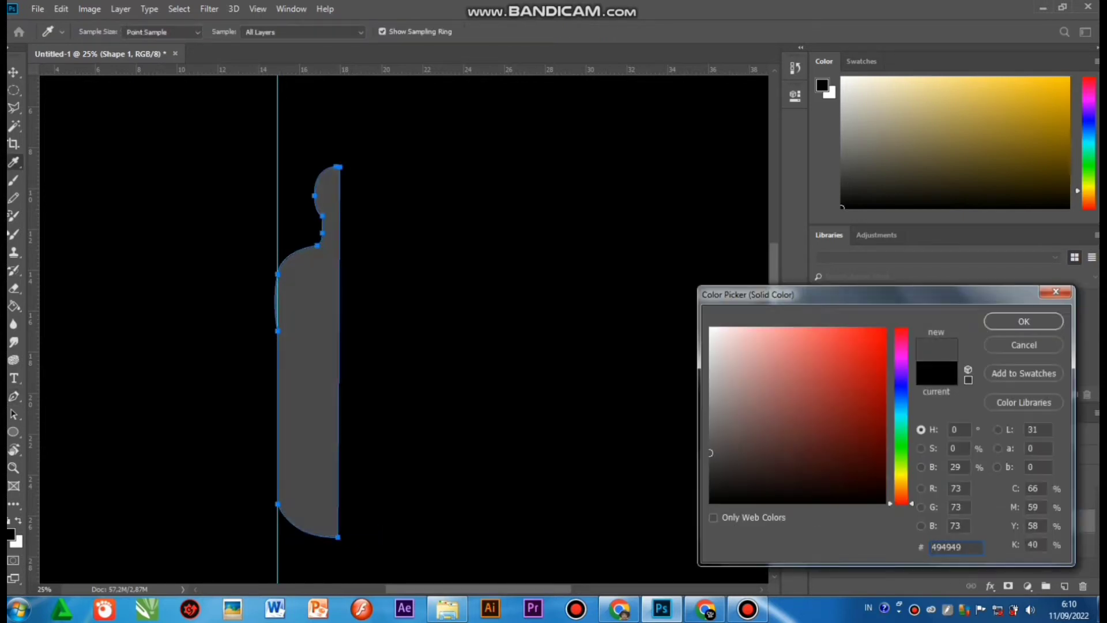
pyautogui.click(1024, 322)
# Reshape the half bottle's left side into a gentle curve by adjusting the shoulder, mid-side and bottom-corner points
pyautogui.moveTo(321, 331); pyautogui.dragTo(316, 343)
pyautogui.moveTo(321, 274); pyautogui.dragTo(317, 276)
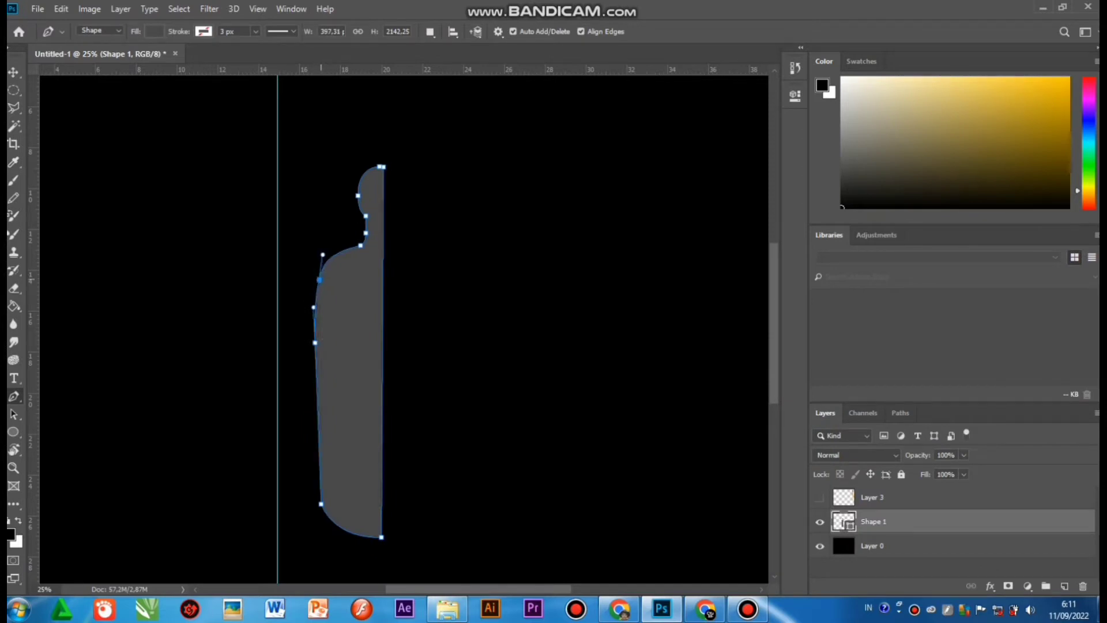
pyautogui.moveTo(315, 343); pyautogui.dragTo(312, 403)
pyautogui.moveTo(321, 503); pyautogui.dragTo(329, 522)
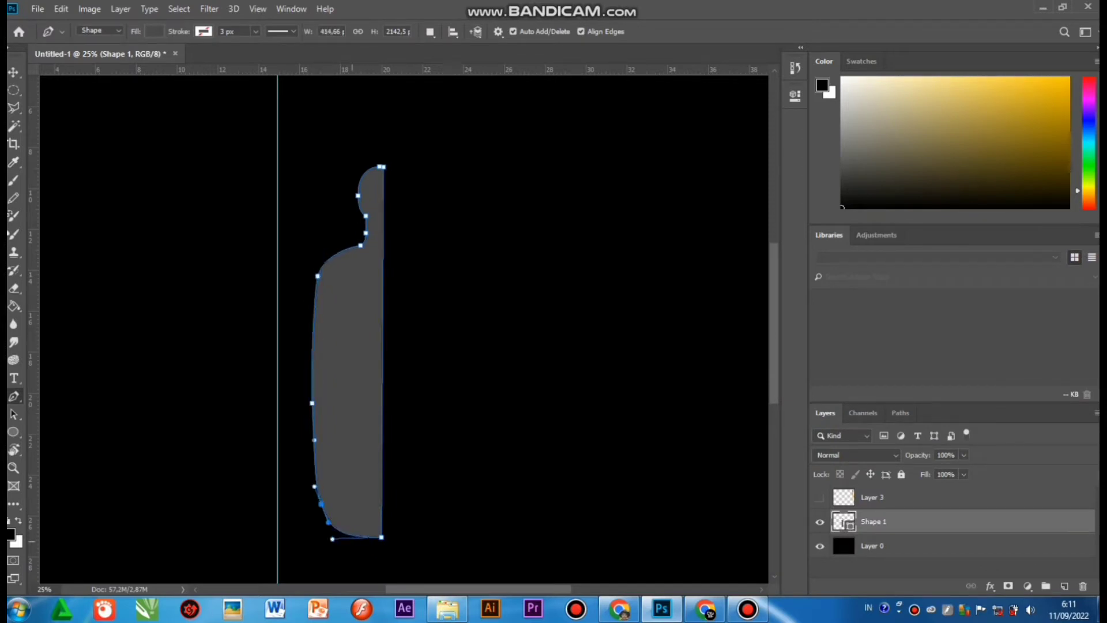
# Widen the half bottle by moving the shoulder anchor and its handles outward, and shift the mid-side anchor to the left
pyautogui.moveTo(317, 275); pyautogui.dragTo(304, 285)
pyautogui.moveTo(299, 317); pyautogui.dragTo(291, 341)
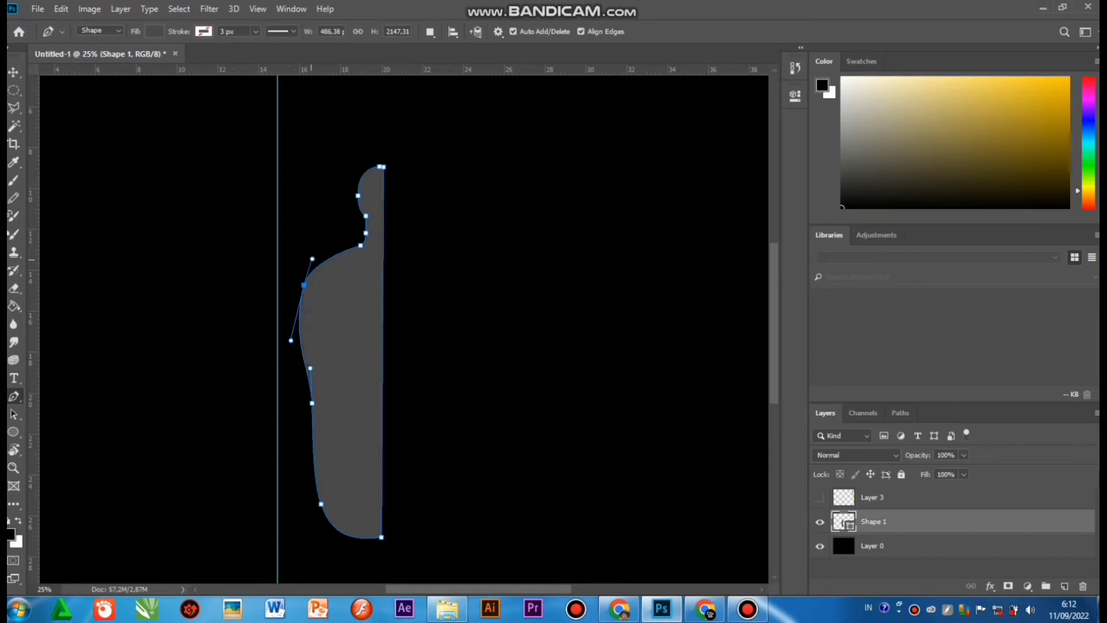
pyautogui.moveTo(312, 258); pyautogui.dragTo(314, 253)
pyautogui.click(312, 403)
pyautogui.moveTo(306, 410)
pyautogui.mouseDown()
pyautogui.moveTo(310, 433)
pyautogui.moveTo(305, 416)
pyautogui.mouseUp()
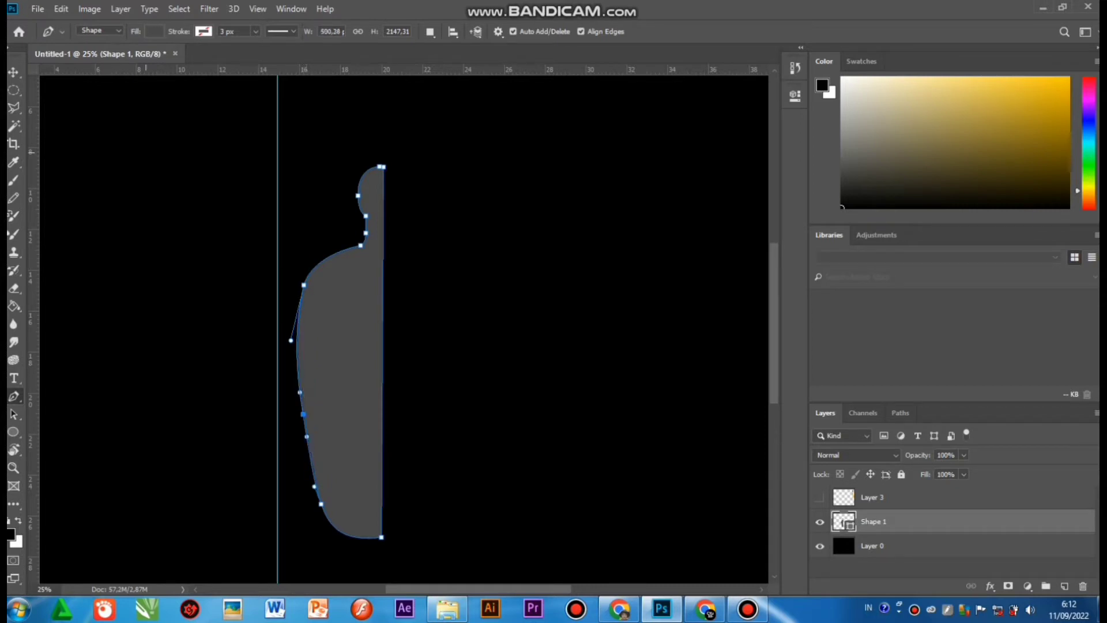
pyautogui.press('v')
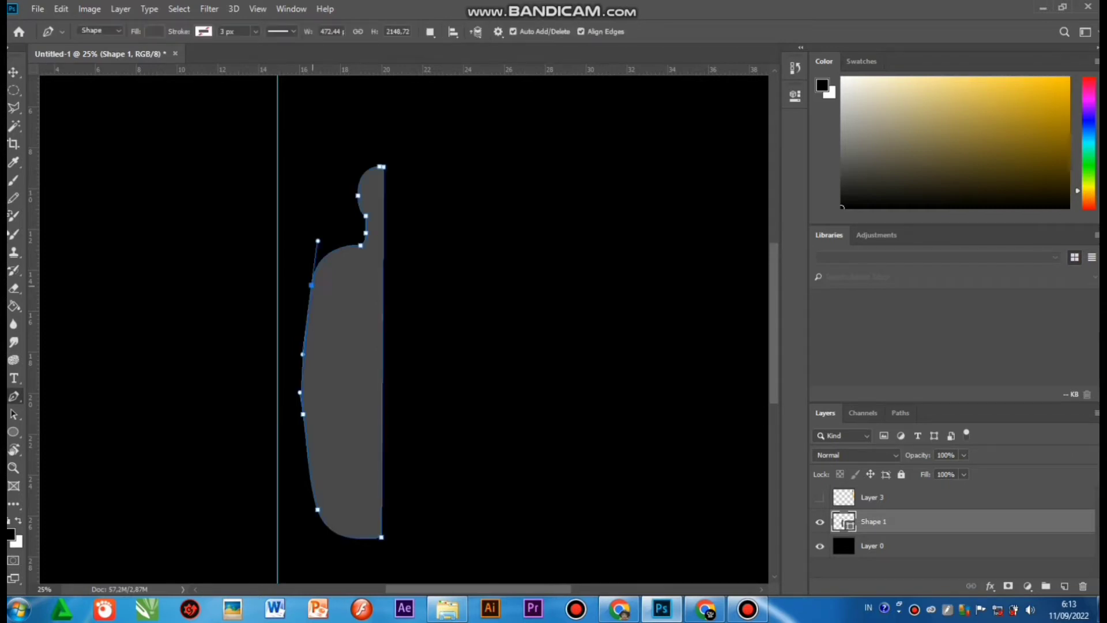
# Refine the half bottle's side by repositioning the shoulder anchor and its lower handle and moving the bottom-corner anchor outward
pyautogui.moveTo(313, 284); pyautogui.dragTo(305, 285)
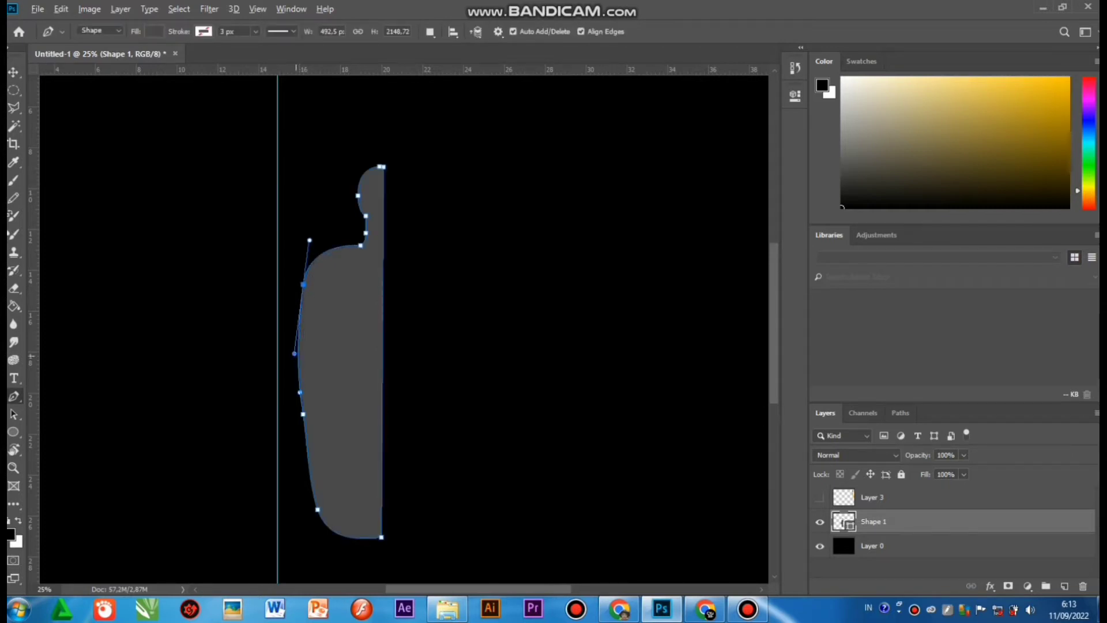
pyautogui.moveTo(294, 354); pyautogui.dragTo(300, 361)
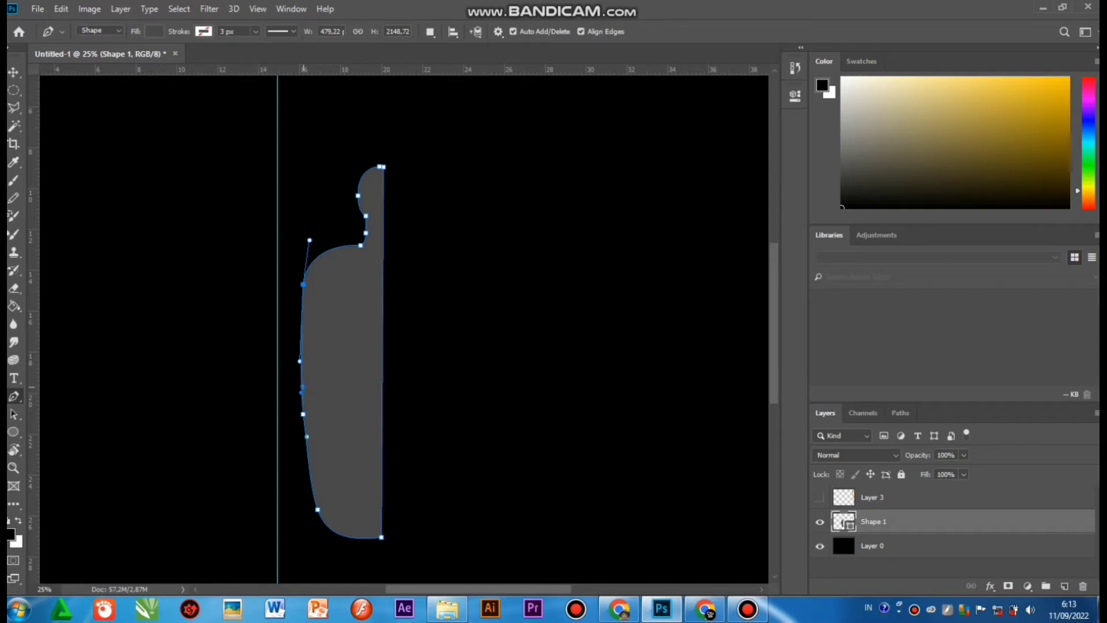
pyautogui.press('v')
pyautogui.press('p')
pyautogui.moveTo(318, 510); pyautogui.dragTo(309, 514)
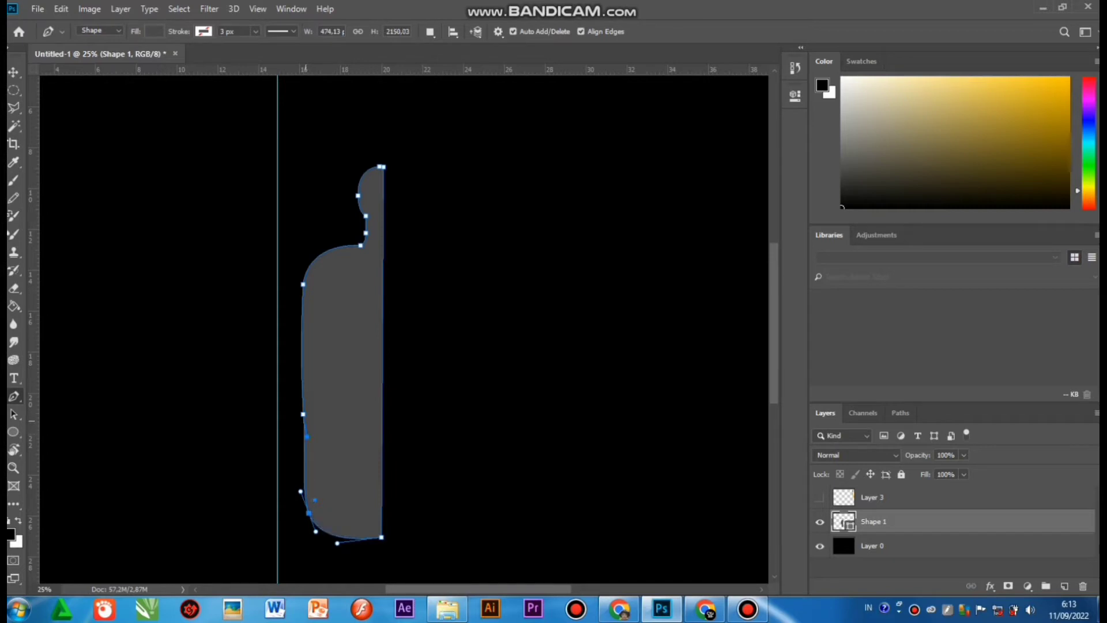
# Duplicate the half-bottle shape to the right of the original and flip the copy horizontally
pyautogui.press('v')
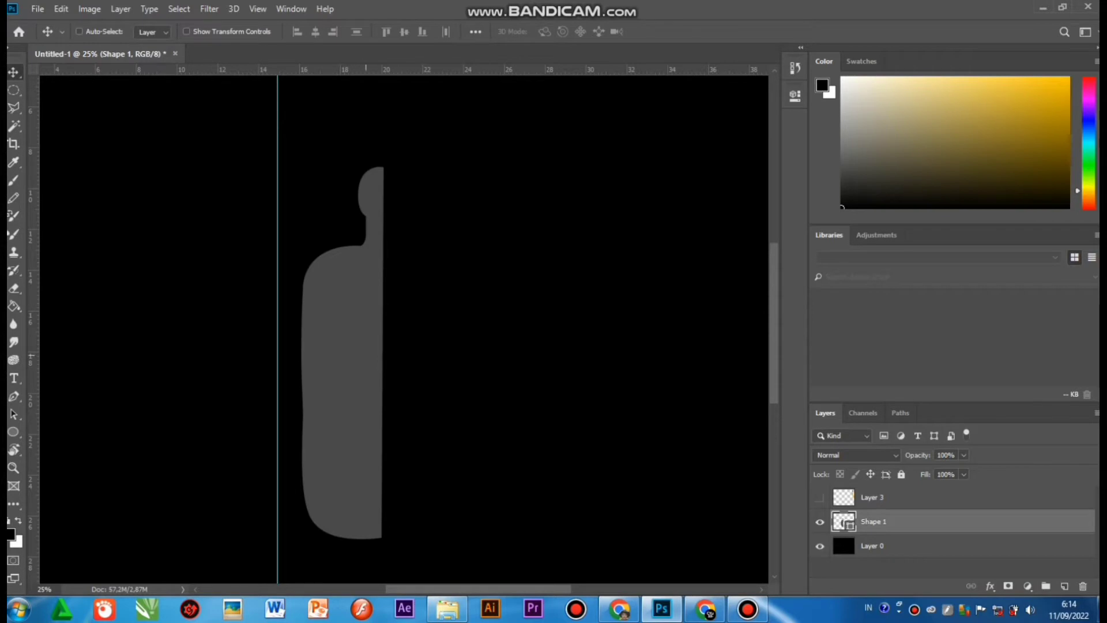
pyautogui.moveTo(365, 356); pyautogui.dragTo(497, 359)
pyautogui.rightClick(497, 358)
pyautogui.click(500, 368)
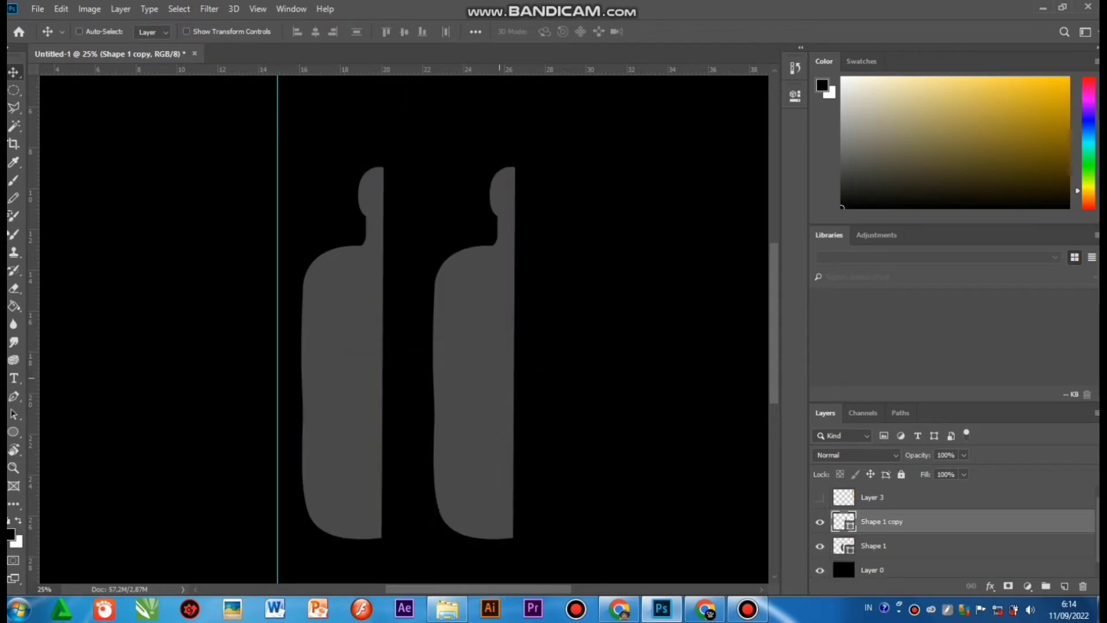
pyautogui.rightClick(499, 377)
pyautogui.click(528, 385)
pyautogui.click(62, 8)
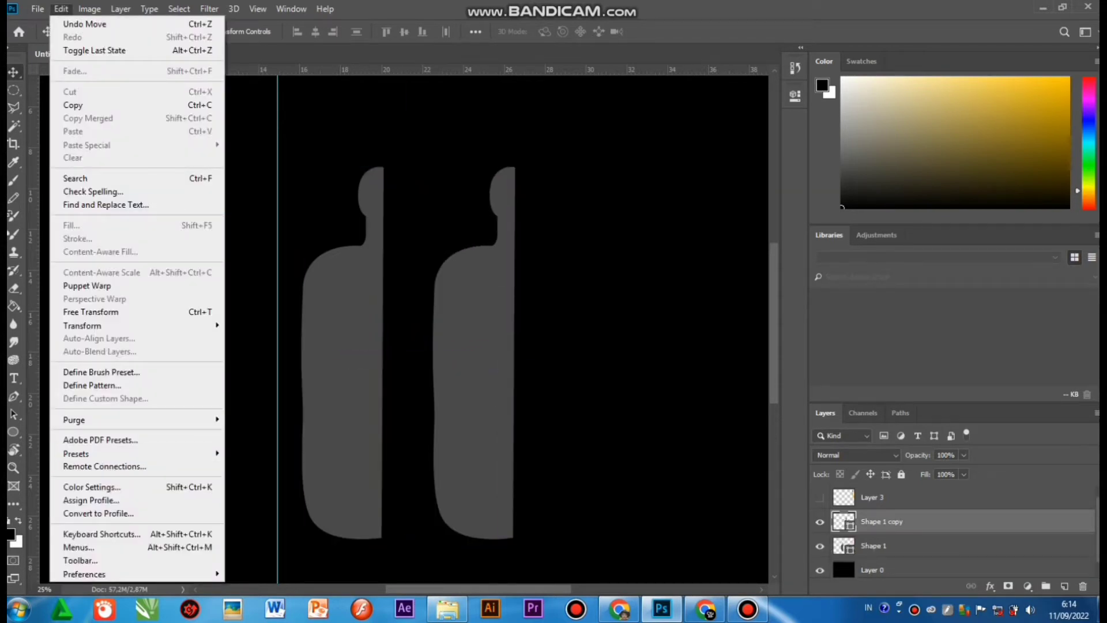
pyautogui.moveTo(92, 325)
pyautogui.click(254, 480)
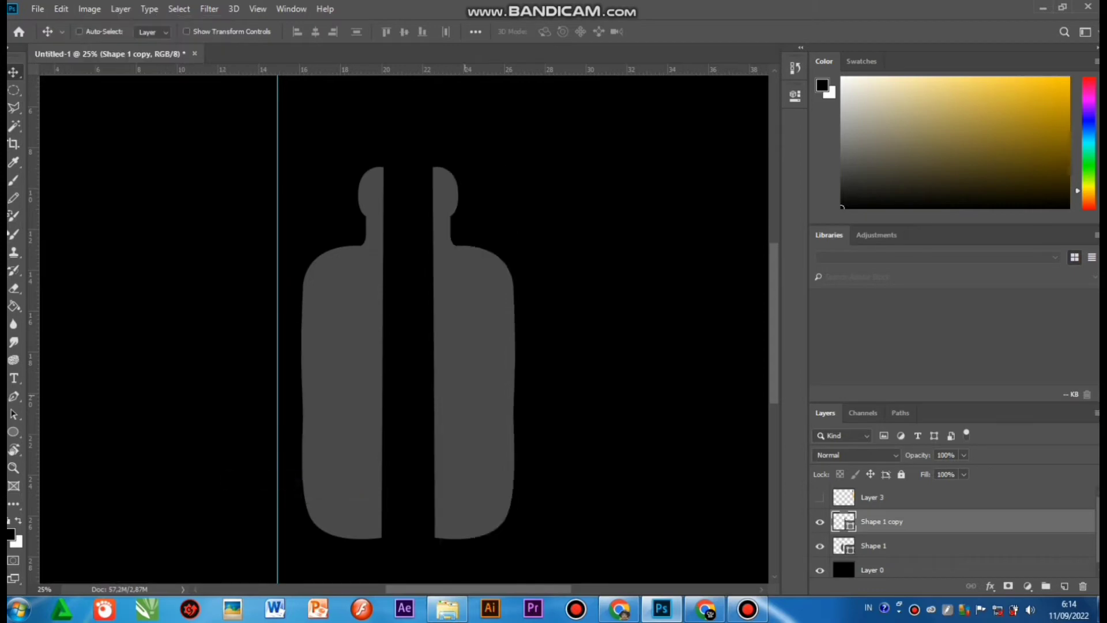
# Move the flipped half against the original half and nudge it left to close the gap along the centre
pyautogui.moveTo(473, 354); pyautogui.dragTo(418, 355)
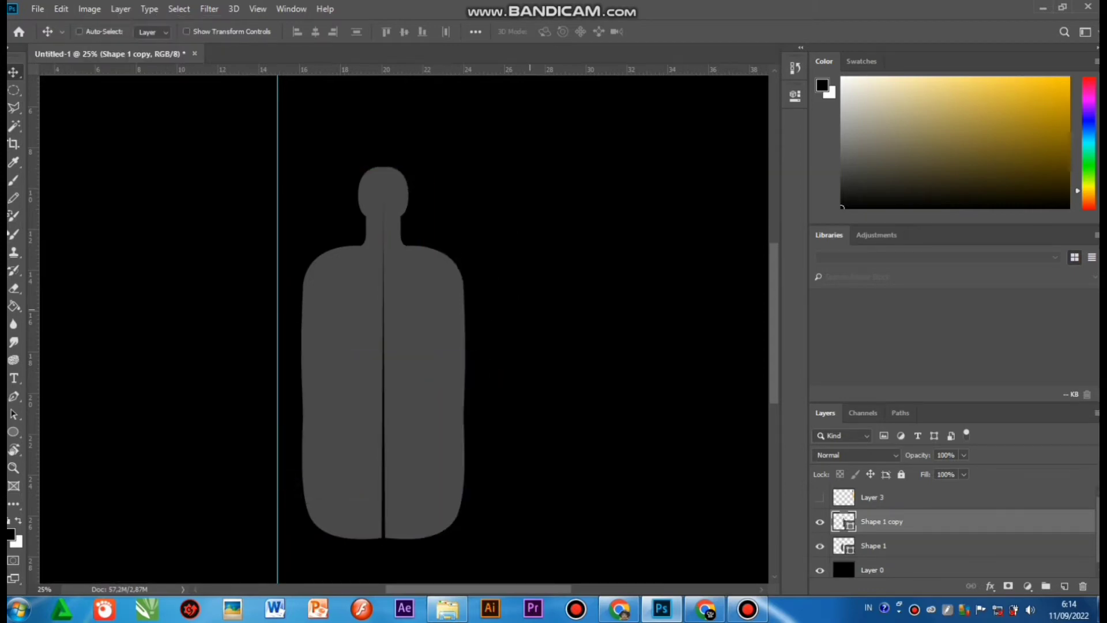
pyautogui.press('Left')
pyautogui.press('Left')
pyautogui.press('Left')
pyautogui.press('Left')
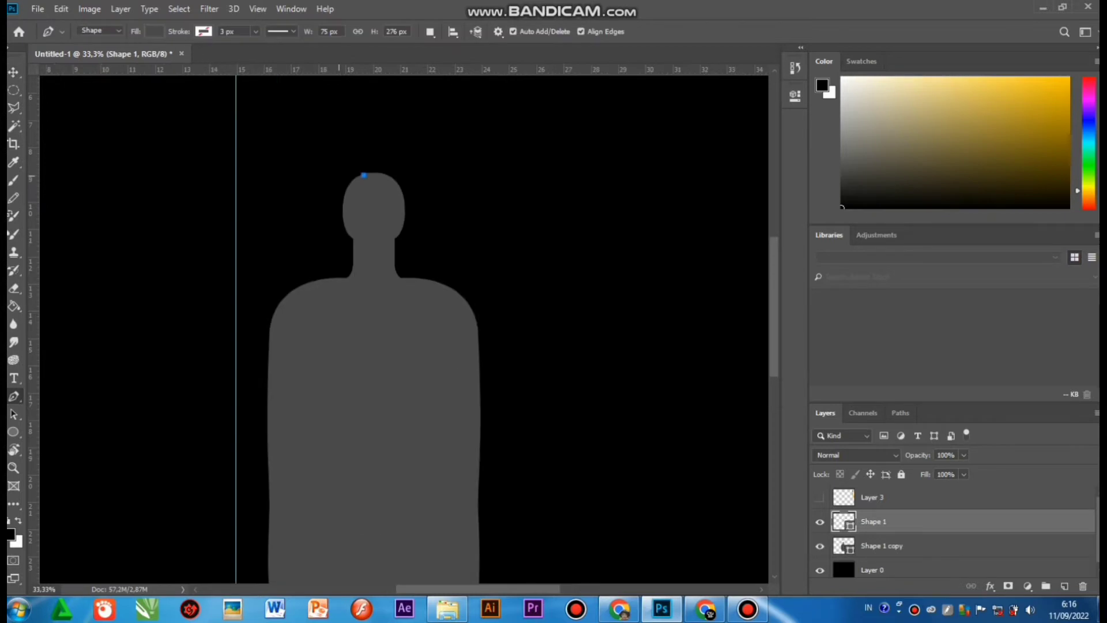
# Draw a four-sided block about 111 by 267 px over the left side of the bottle's head as half of the cap
pyautogui.click(339, 175)
pyautogui.click(338, 235)
pyautogui.click(361, 237)
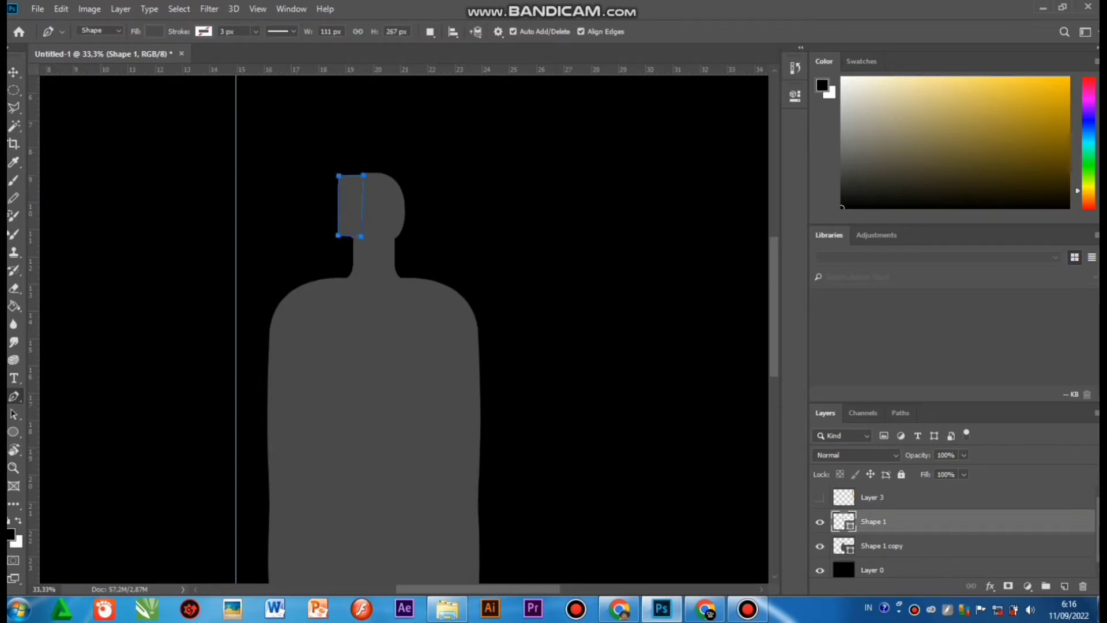
pyautogui.press('v')
# Draw a small rectangle under the cap block's lower edge as a step between the cap and the neck
pyautogui.press('u')
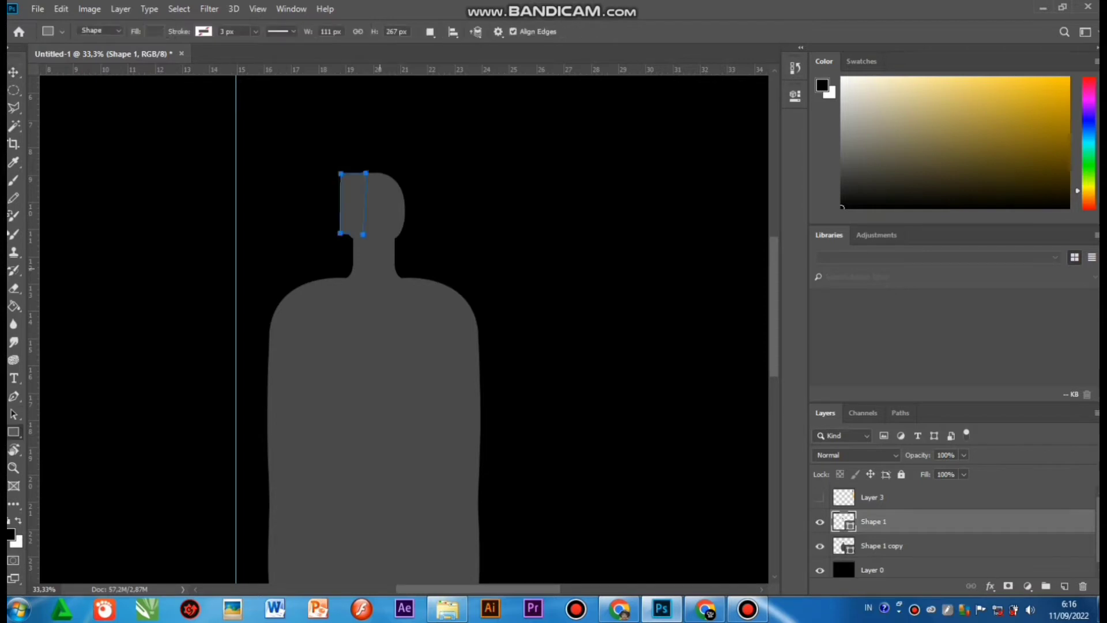
pyautogui.hotkey('ctrl', '+')
pyautogui.hotkey('ctrl', '+')
pyautogui.scroll(3, 343, 329)
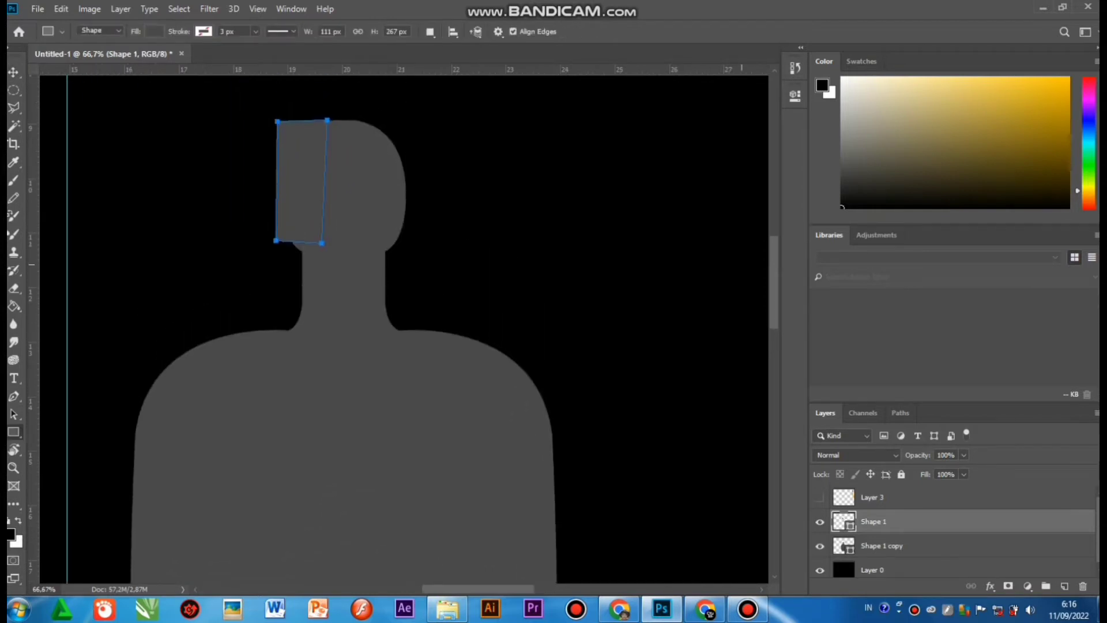
pyautogui.moveTo(323, 258); pyautogui.dragTo(280, 237)
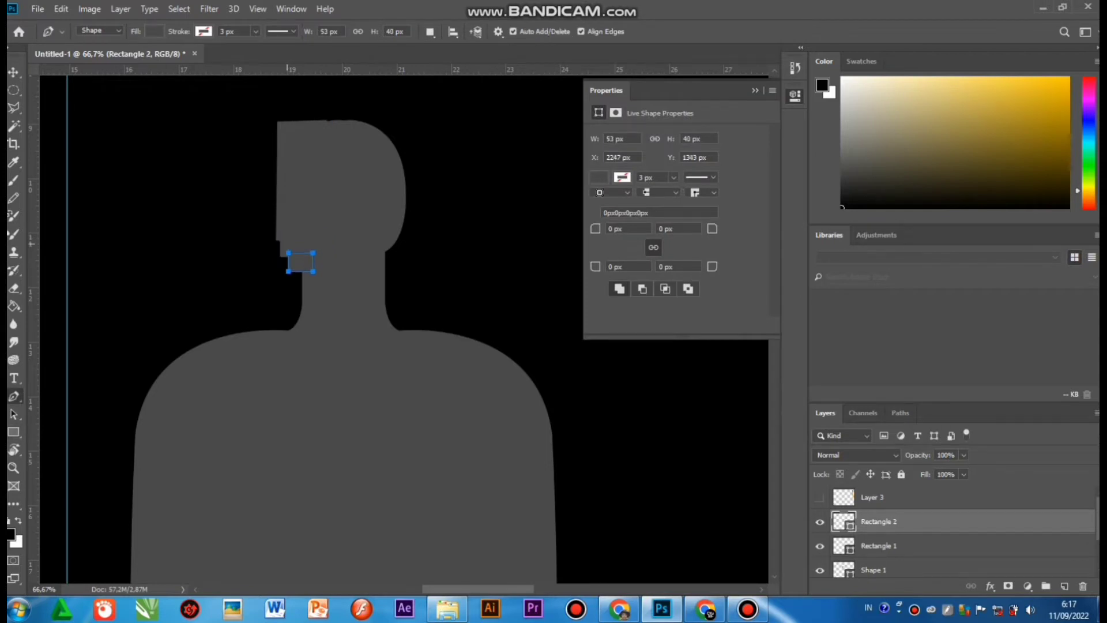
# Draw a closed Pen shape about 161 by 308 px along the left side of the neck, curving out into the shoulder
pyautogui.click(286, 244)
pyautogui.moveTo(273, 332); pyautogui.dragTo(247, 341)
pyautogui.click(330, 348)
pyautogui.click(342, 254)
pyautogui.click(332, 207)
pyautogui.click(286, 244)
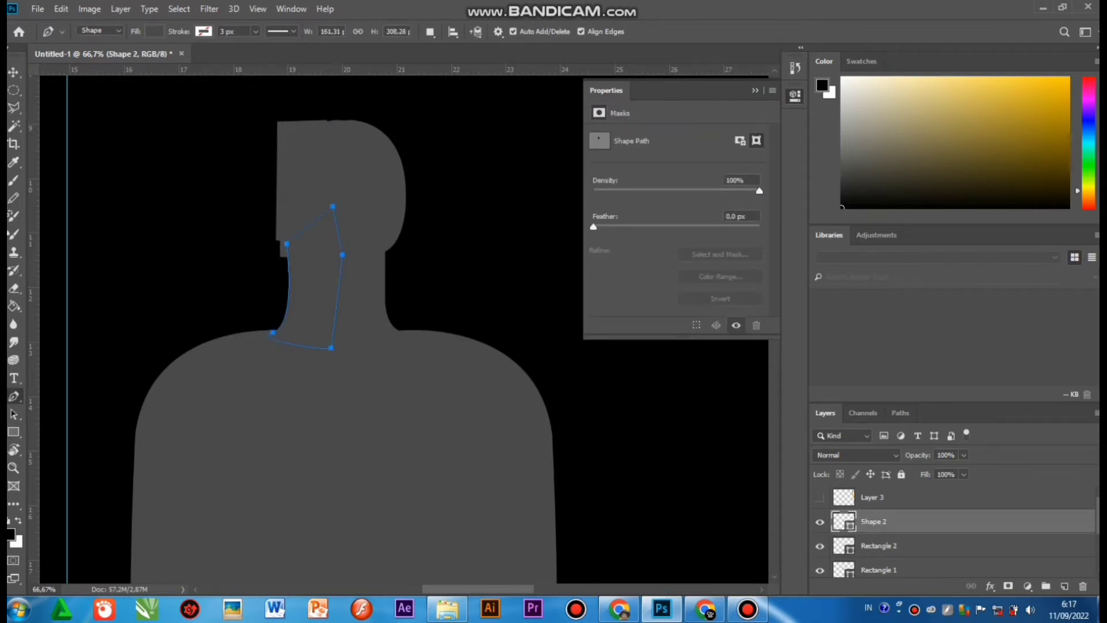
# Adjust the shoulder anchor's handle so the left neck edge curves smoothly into the shoulder
pyautogui.press('v')
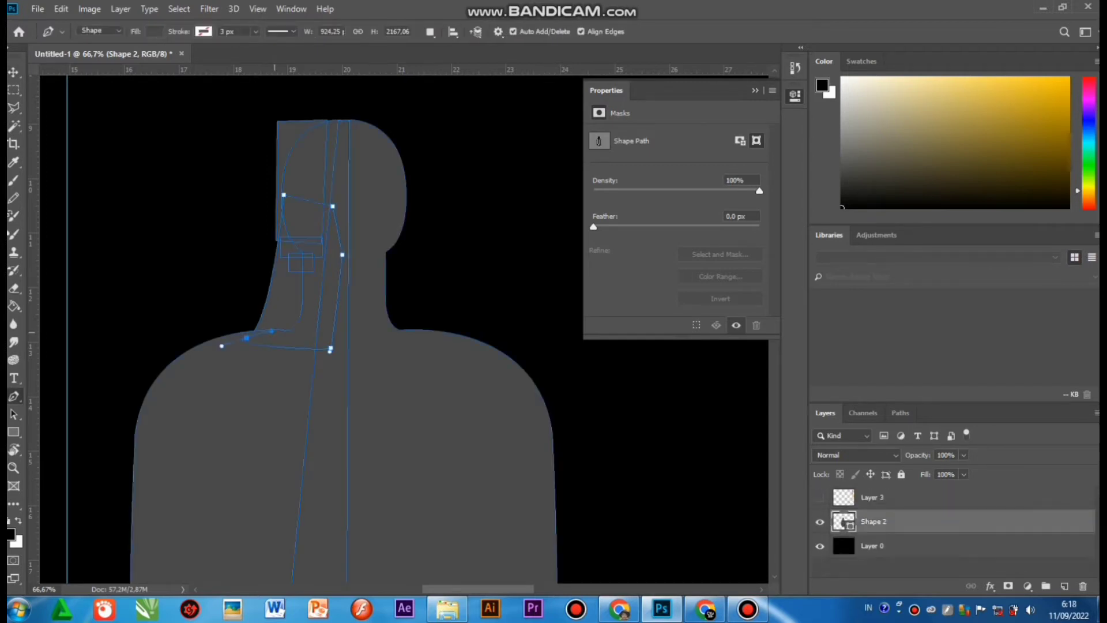
pyautogui.moveTo(333, 334); pyautogui.dragTo(331, 336)
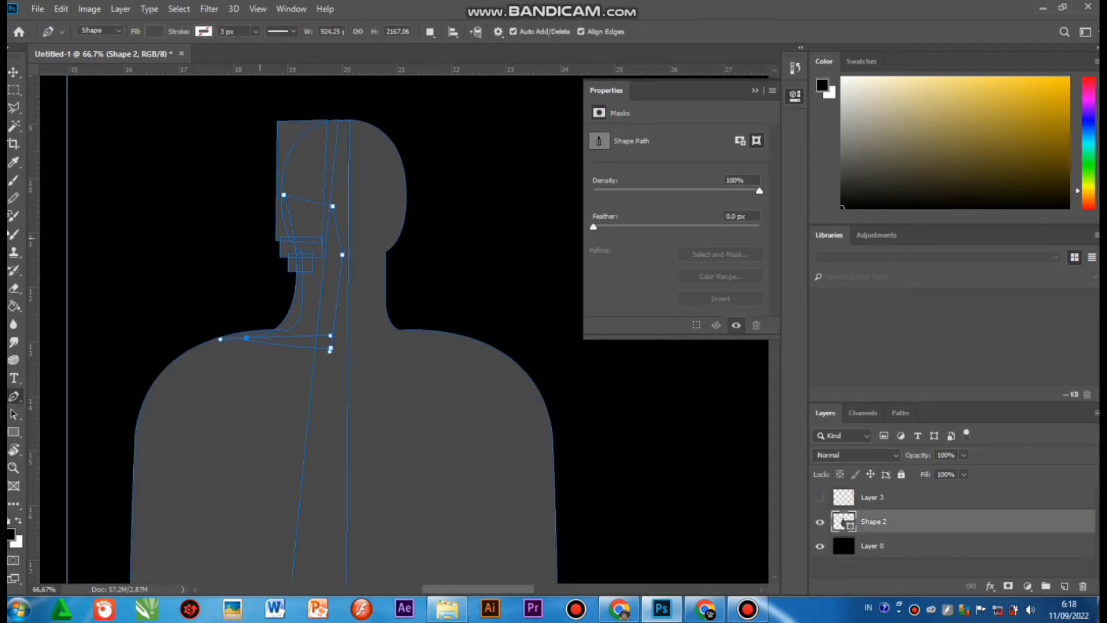
pyautogui.press('v')
# Select the left half of the cap, neck and upper shoulder with the Rectangular Marquee tool
pyautogui.hotkey('ctrl', '-')
pyautogui.hotkey('ctrl', '-')
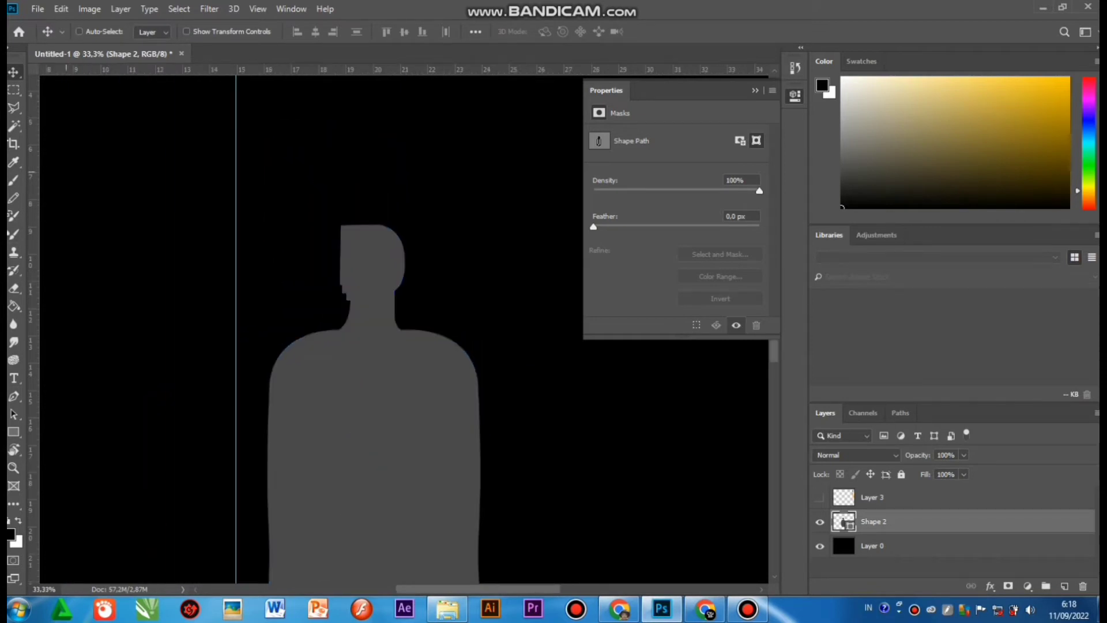
pyautogui.press('m')
pyautogui.moveTo(318, 211); pyautogui.dragTo(380, 347)
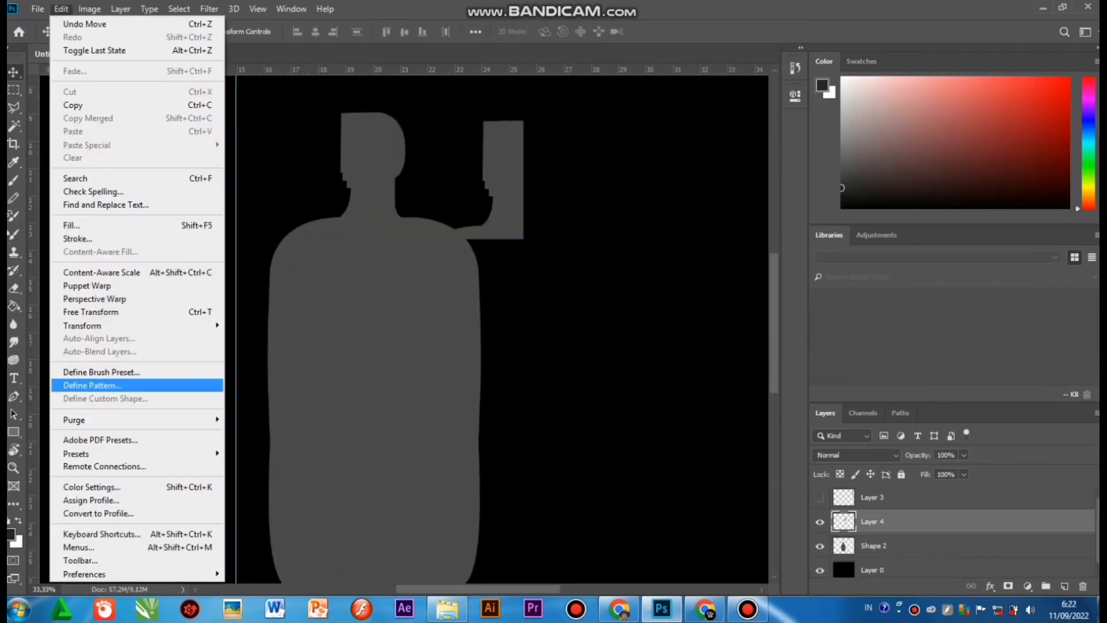
# Flip the copied cap-and-neck piece horizontally and merge it with the bottle after fitting it onto the right side
pyautogui.moveTo(93, 321)
pyautogui.click(271, 479)
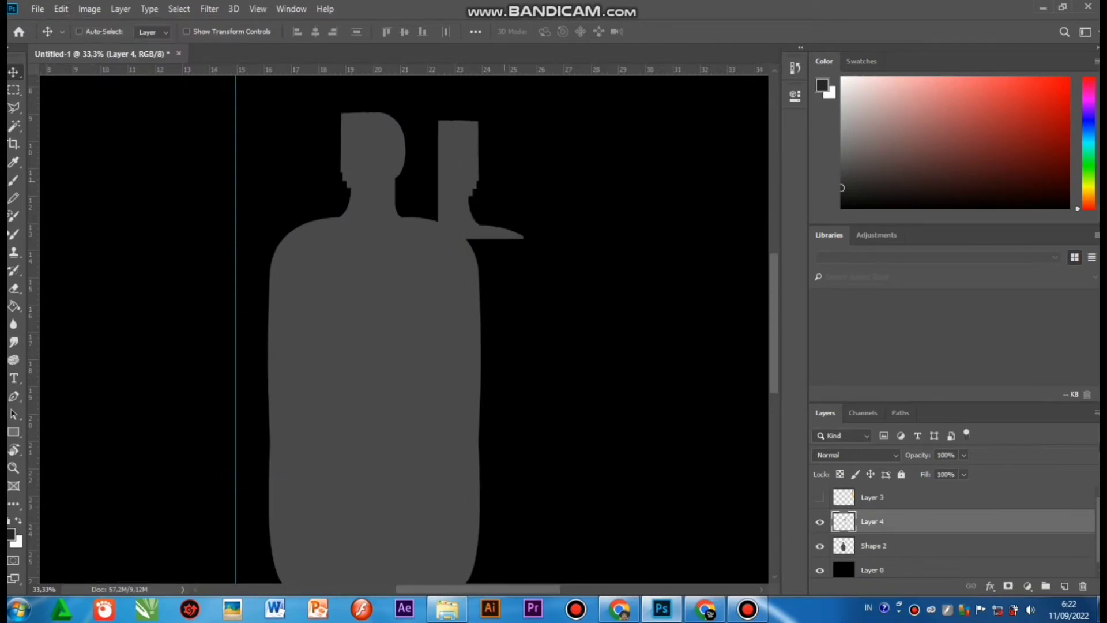
pyautogui.moveTo(466, 187); pyautogui.dragTo(396, 179)
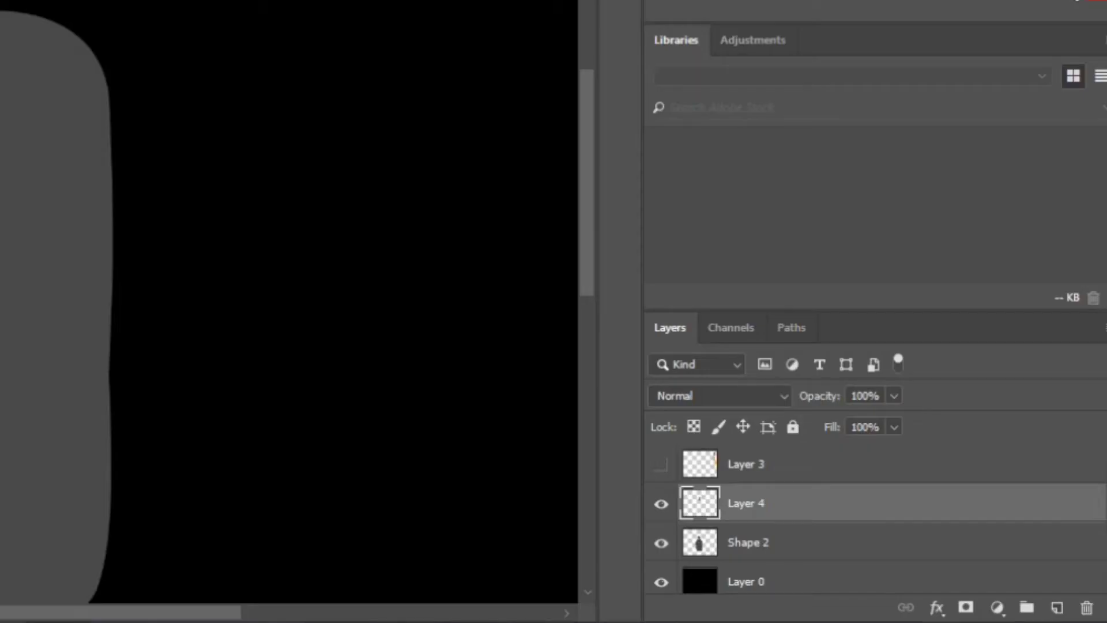
pyautogui.hotkey('ctrl', 'e')
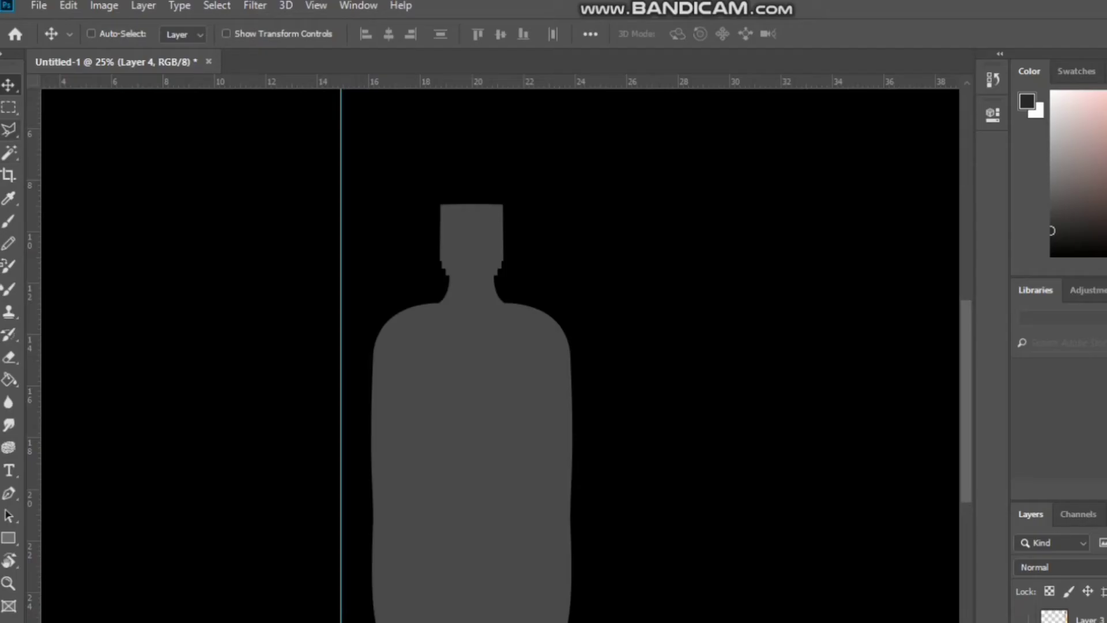
# Trim the bottle's uneven left side straight using a Polygonal Lasso selection along its edge
pyautogui.rightClick(10, 130)
pyautogui.click(86, 165)
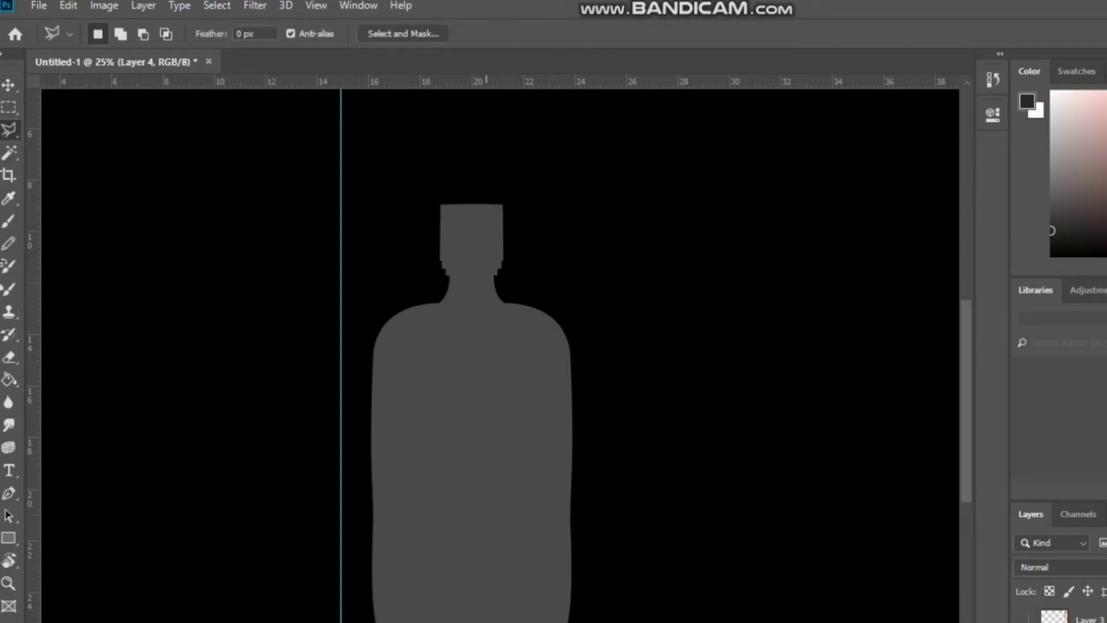
pyautogui.click(380, 274)
pyautogui.click(370, 316)
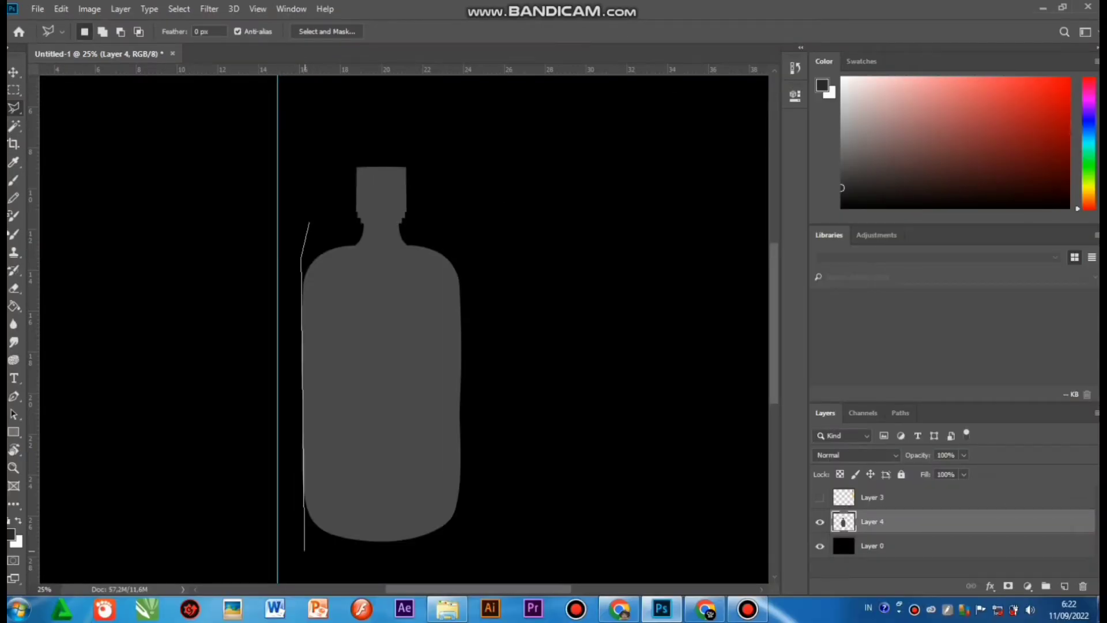
pyautogui.click(304, 550)
pyautogui.doubleClick(231, 482)
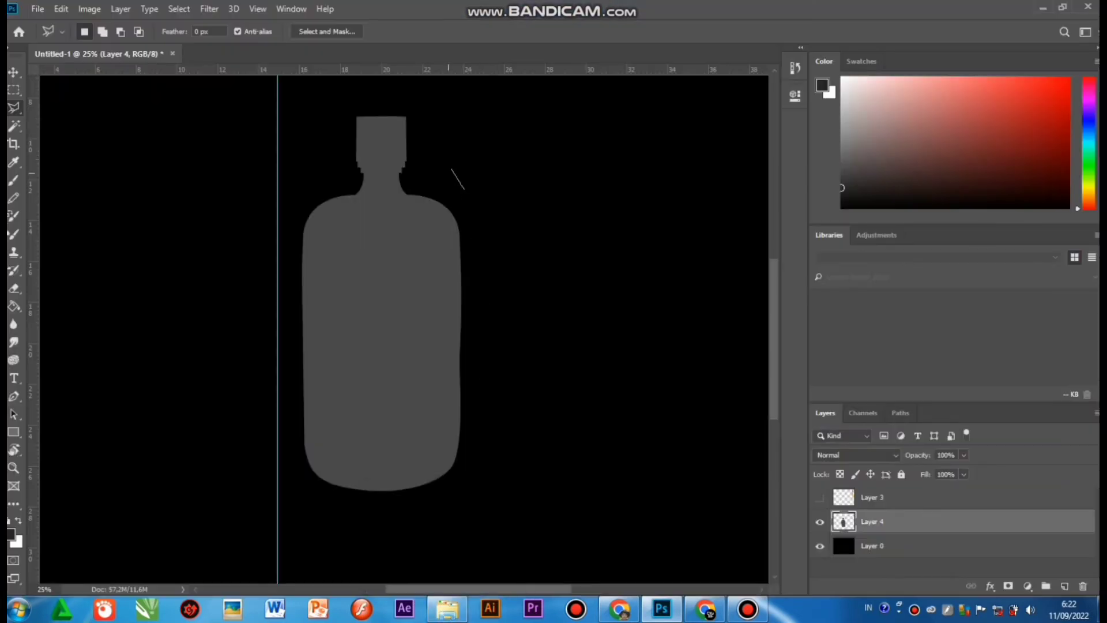
# Trim the bottle's uneven right side straight using a Polygonal Lasso selection along its edge
pyautogui.click(454, 167)
pyautogui.click(459, 212)
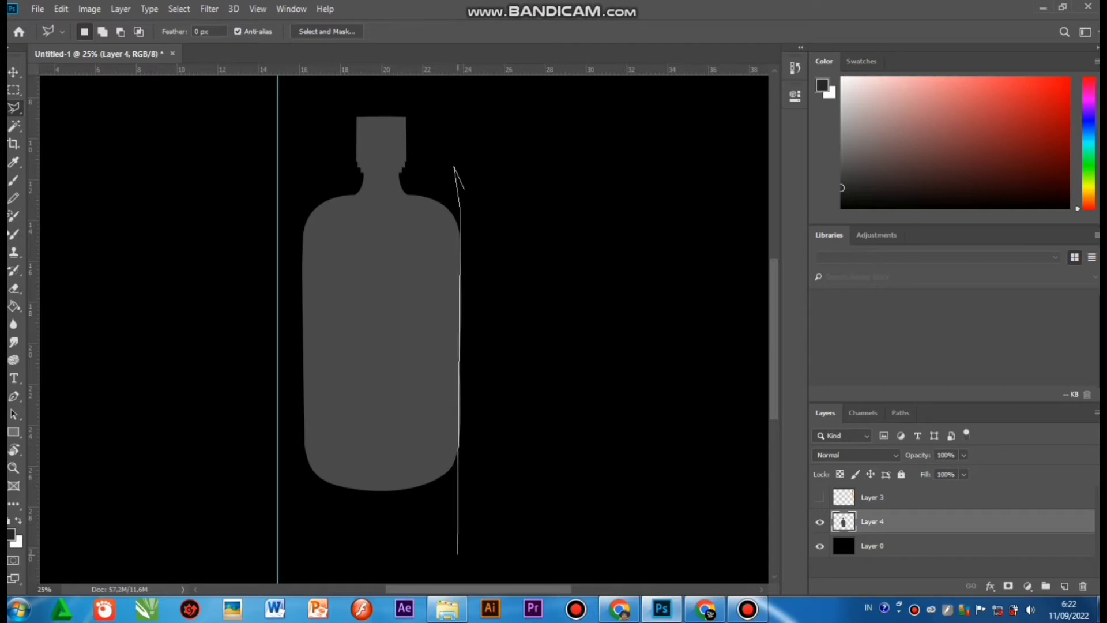
pyautogui.click(458, 556)
pyautogui.doubleClick(553, 255)
pyautogui.press('Delete')
pyautogui.hotkey('ctrl', 'd')
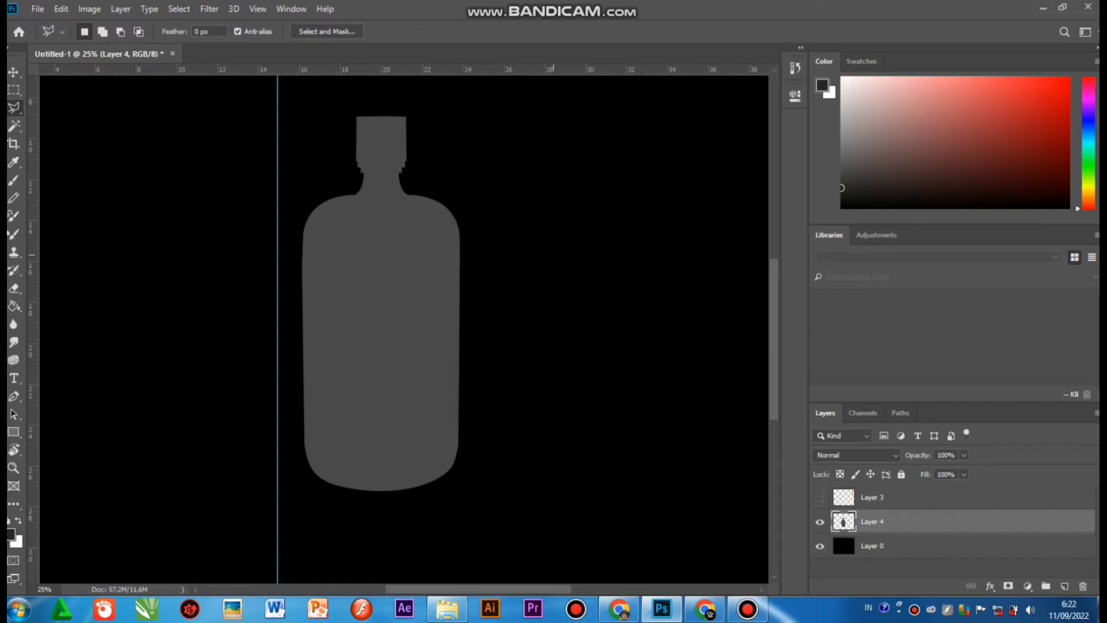
# Trim a thin strip off the top of the cap using a Rectangular Marquee selection
pyautogui.click(14, 90)
pyautogui.moveTo(392, 90); pyautogui.dragTo(514, 121)
pyautogui.press('Delete')
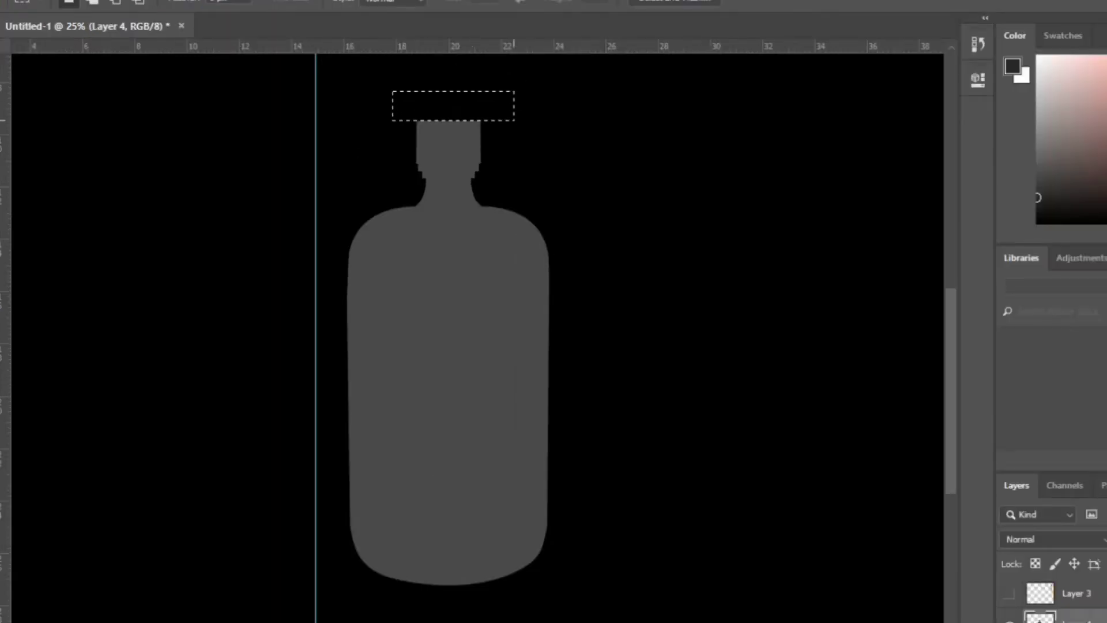
pyautogui.hotkey('ctrl', 'd')
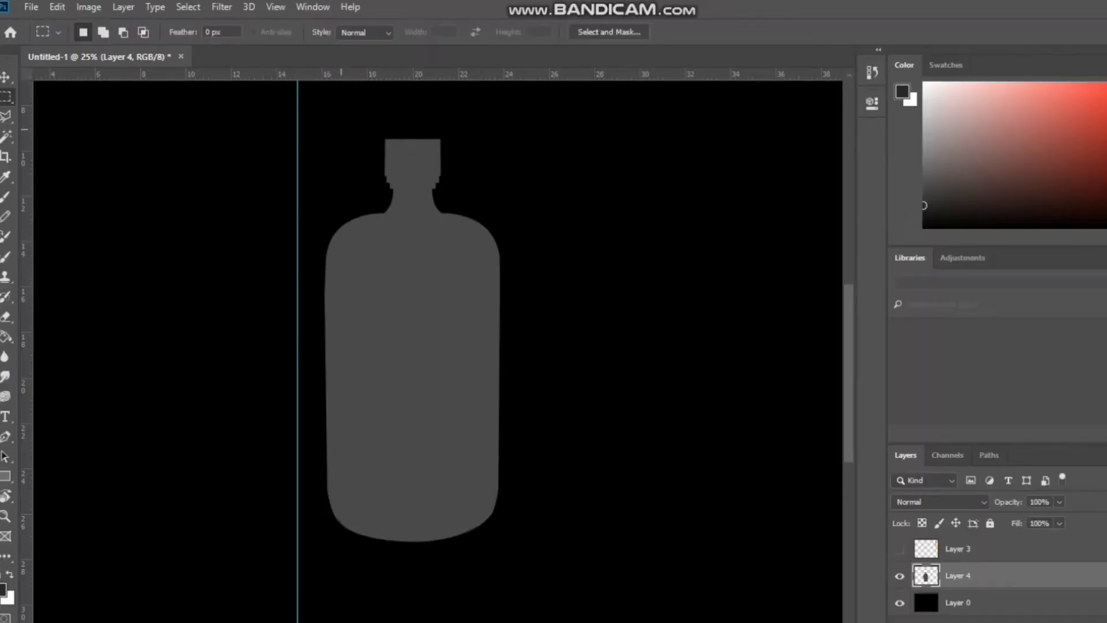
# Cut the cap from the bottle, paste it as a separate layer and place it back on the neck
pyautogui.moveTo(365, 110); pyautogui.dragTo(492, 190)
pyautogui.press('Delete')
pyautogui.hotkey('ctrl', 'd')
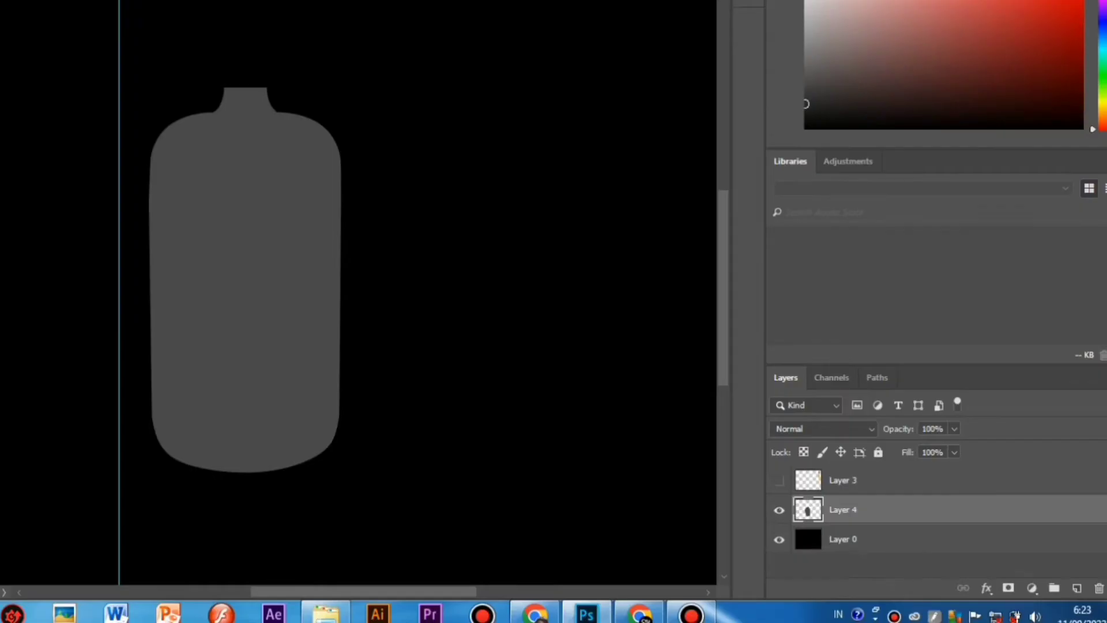
pyautogui.hotkey('ctrl', 'v')
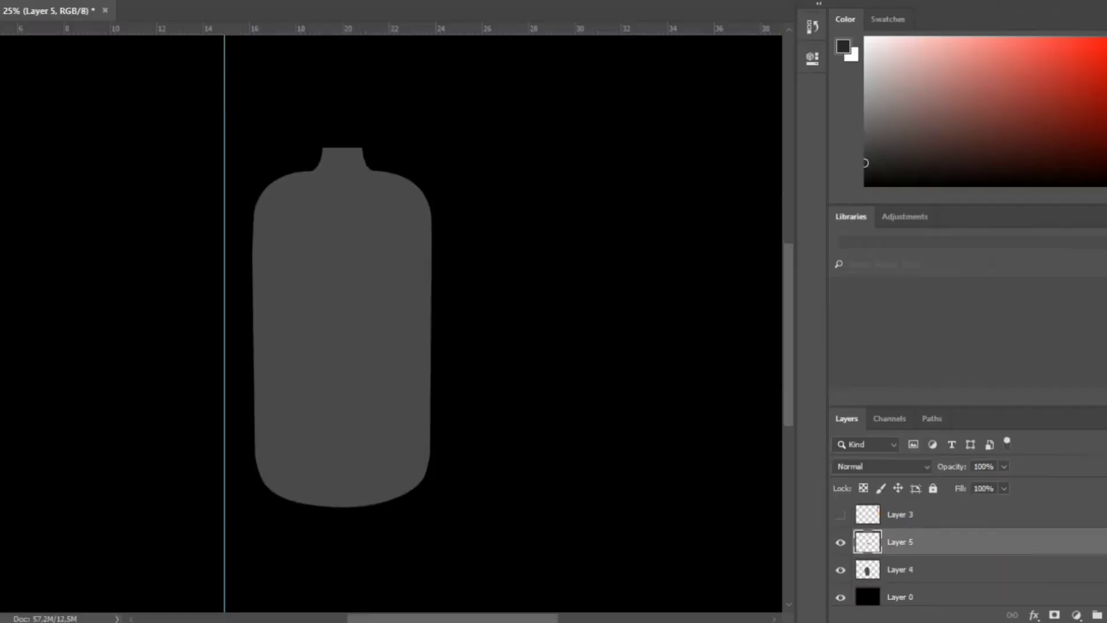
pyautogui.click(779, 509)
pyautogui.click(779, 510)
pyautogui.press('v')
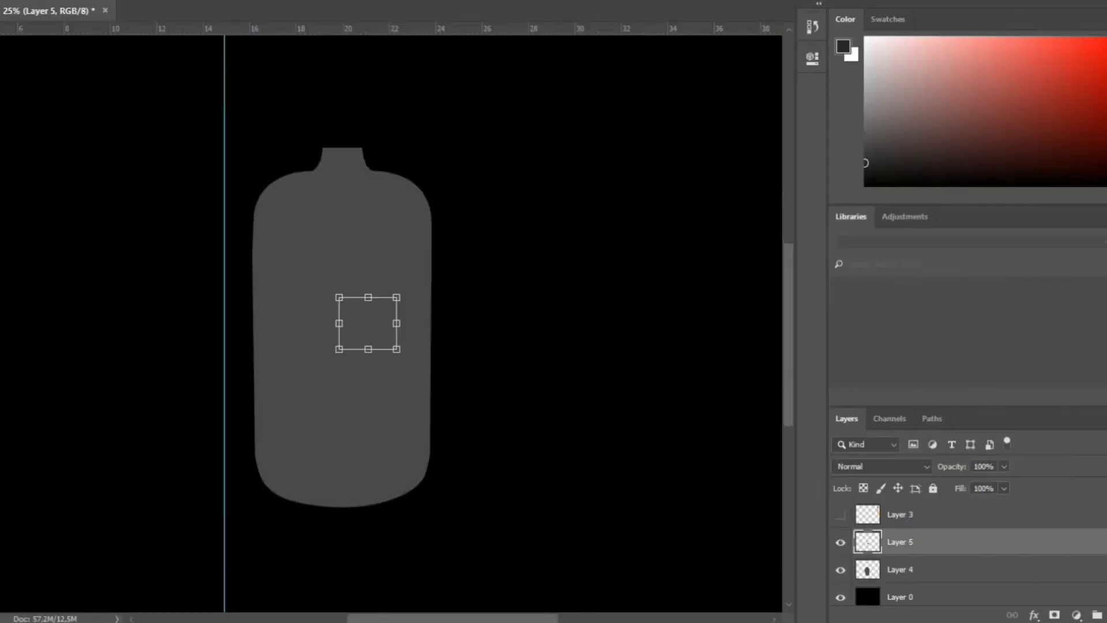
pyautogui.moveTo(368, 323); pyautogui.dragTo(338, 119)
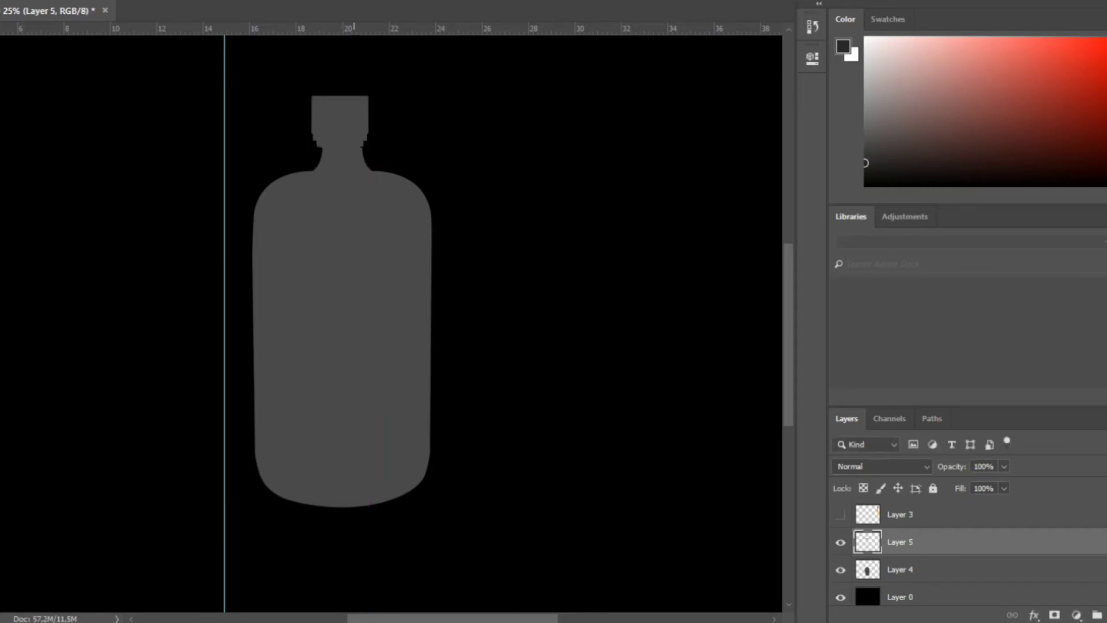
# Rename the cap layer "tutup botol" and the bottle layer "botol"
pyautogui.doubleClick(900, 542)
pyautogui.write('tutup b')
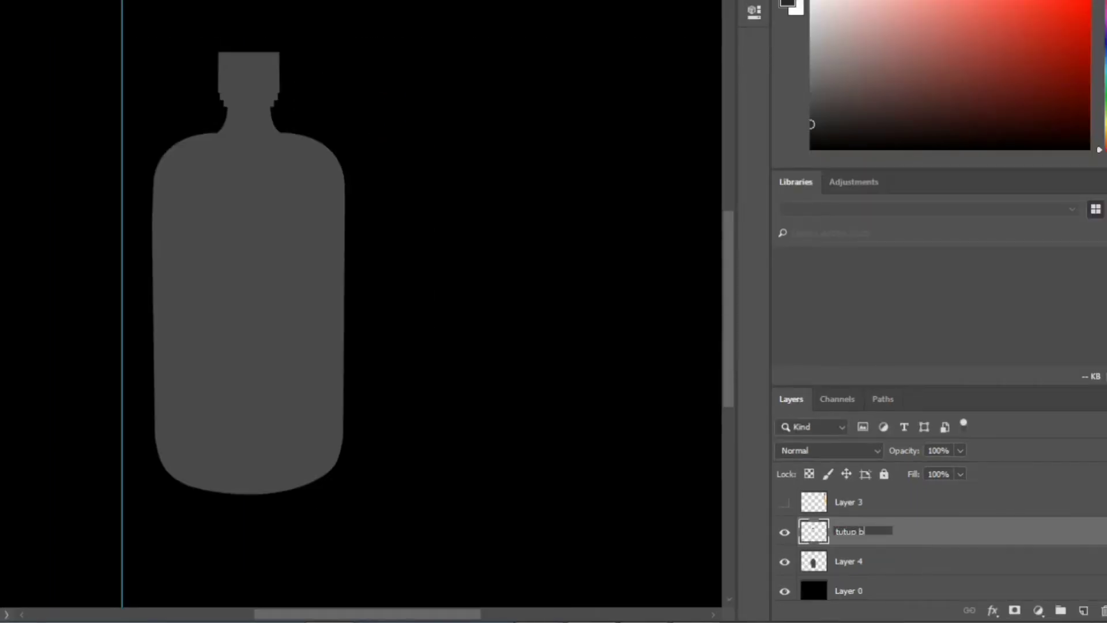
pyautogui.write('otol')
pyautogui.press('Tab')
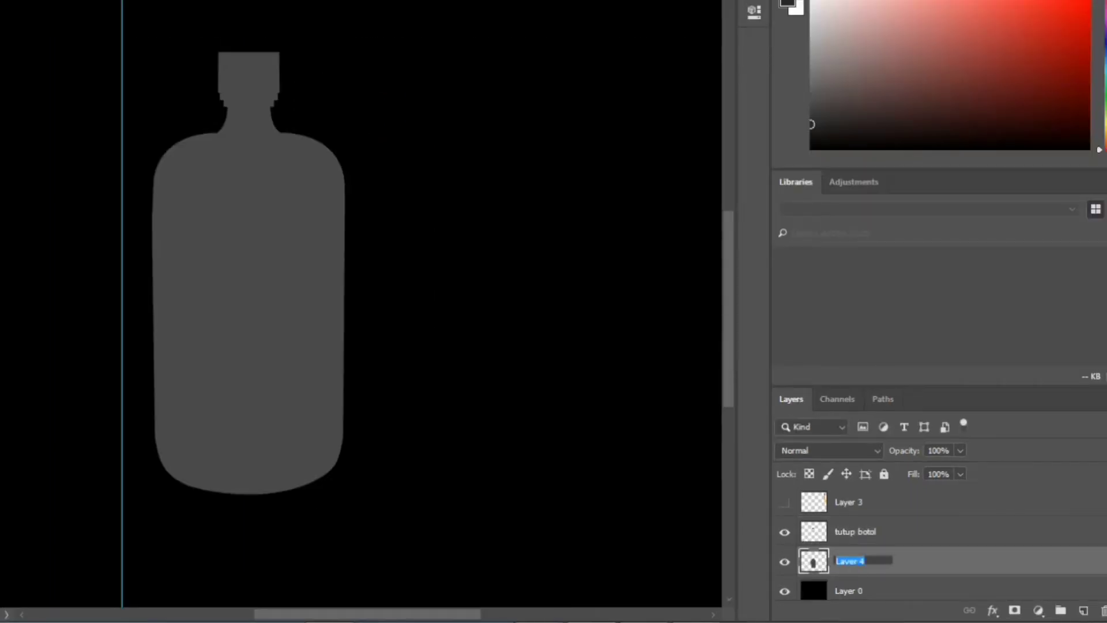
pyautogui.write('botol')
pyautogui.press('Return')
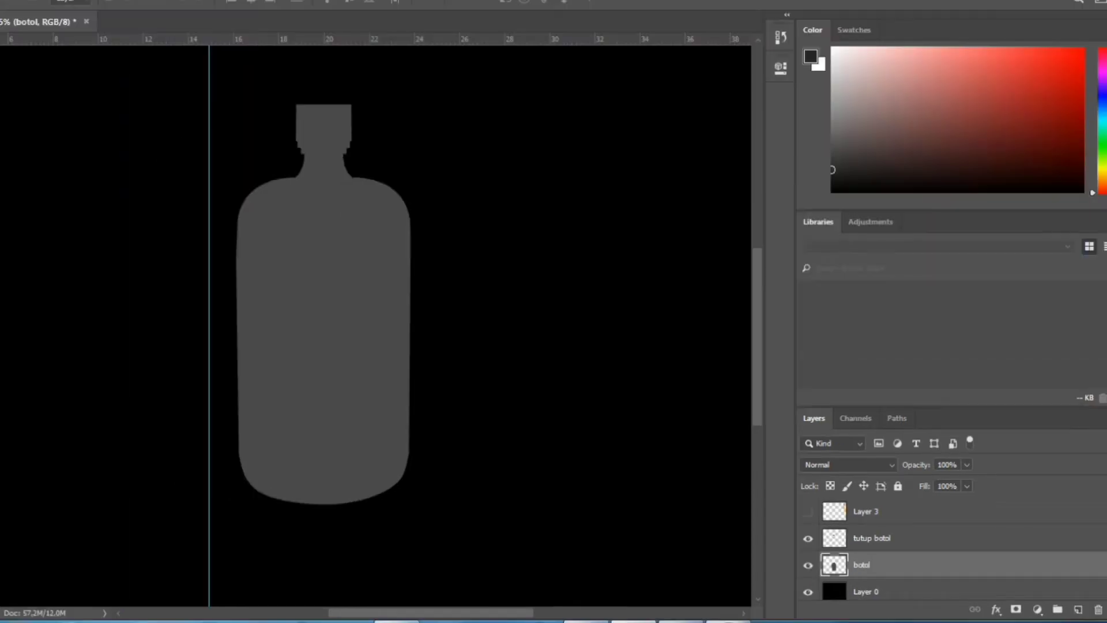
# Add a new layer above "botol" and clip it to the bottle shape
pyautogui.click(1082, 610)
pyautogui.rightClick(917, 561)
pyautogui.click(784, 230)
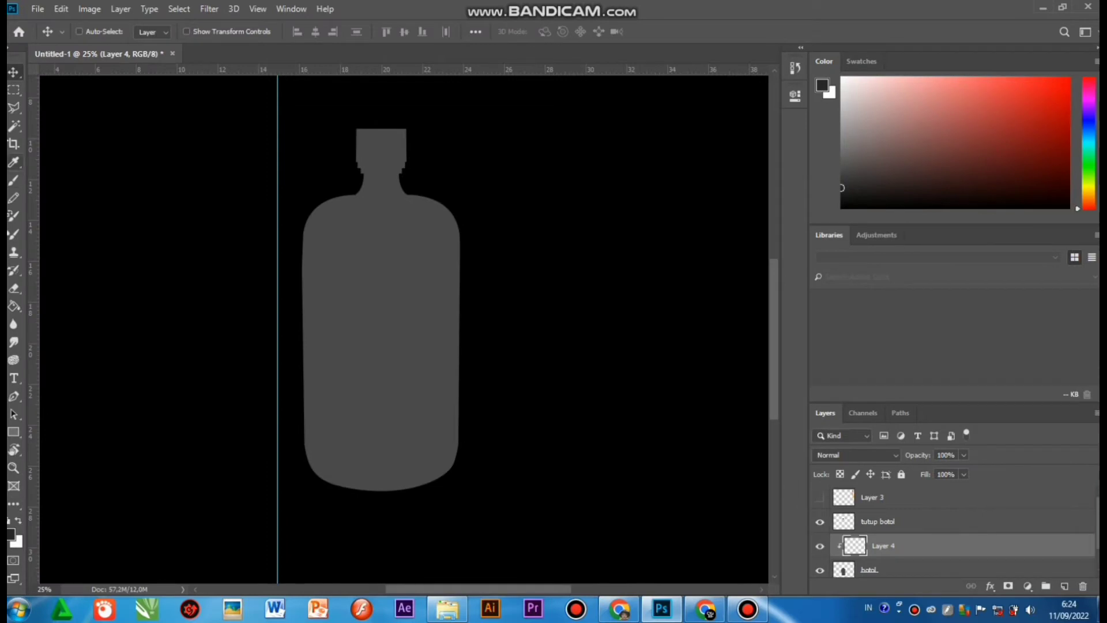
# Paint mid-grey vertical shading over the bottle body with a 199 px Soft Round brush at 27% opacity
pyautogui.click(14, 180)
pyautogui.click(11, 534)
pyautogui.moveTo(711, 476); pyautogui.dragTo(709, 435)
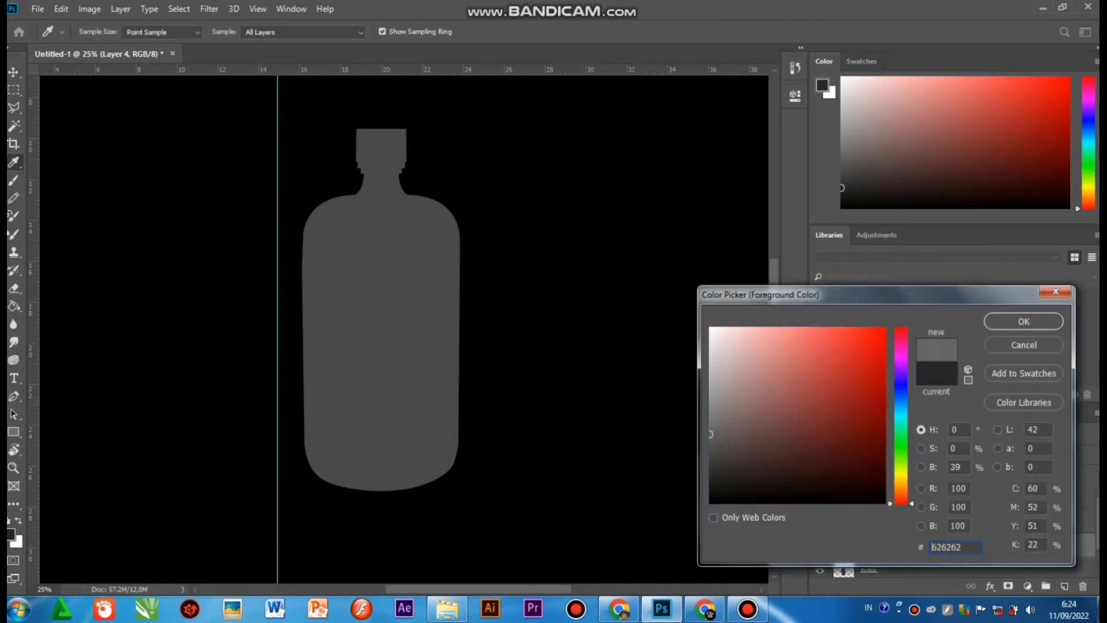
pyautogui.click(1024, 321)
pyautogui.rightClick(289, 172)
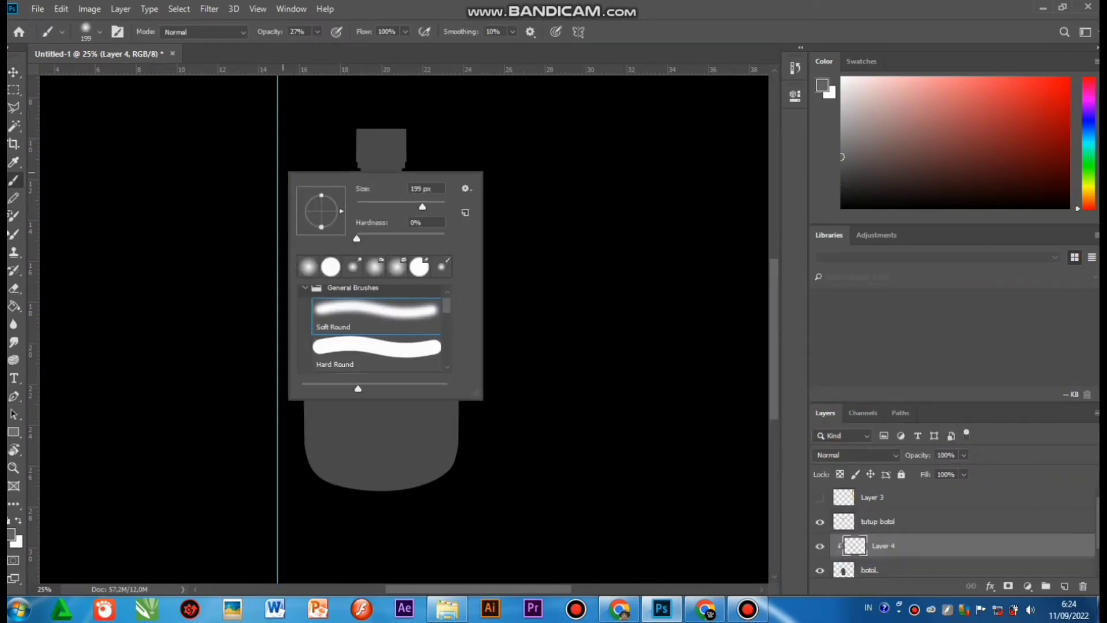
pyautogui.moveTo(487, 297); pyautogui.dragTo(422, 203)
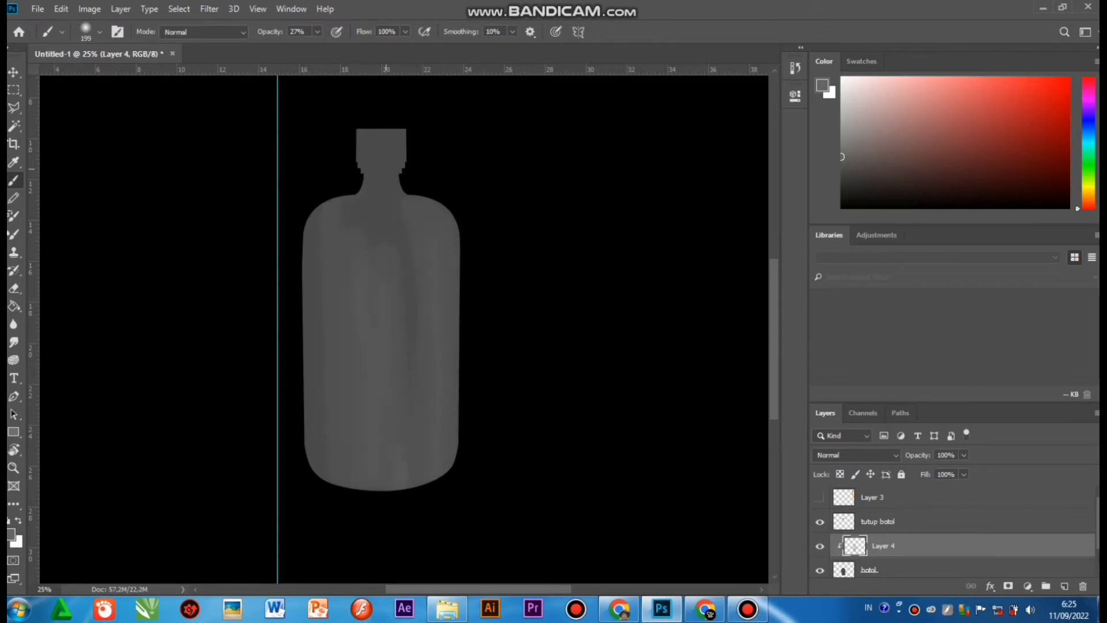
# Brush light grey c2c2c2 highlights down both sides of the bottle, using a 291 px soft brush and 9% opacity on the right
pyautogui.click(11, 535)
pyautogui.moveTo(727, 398); pyautogui.dragTo(710, 369)
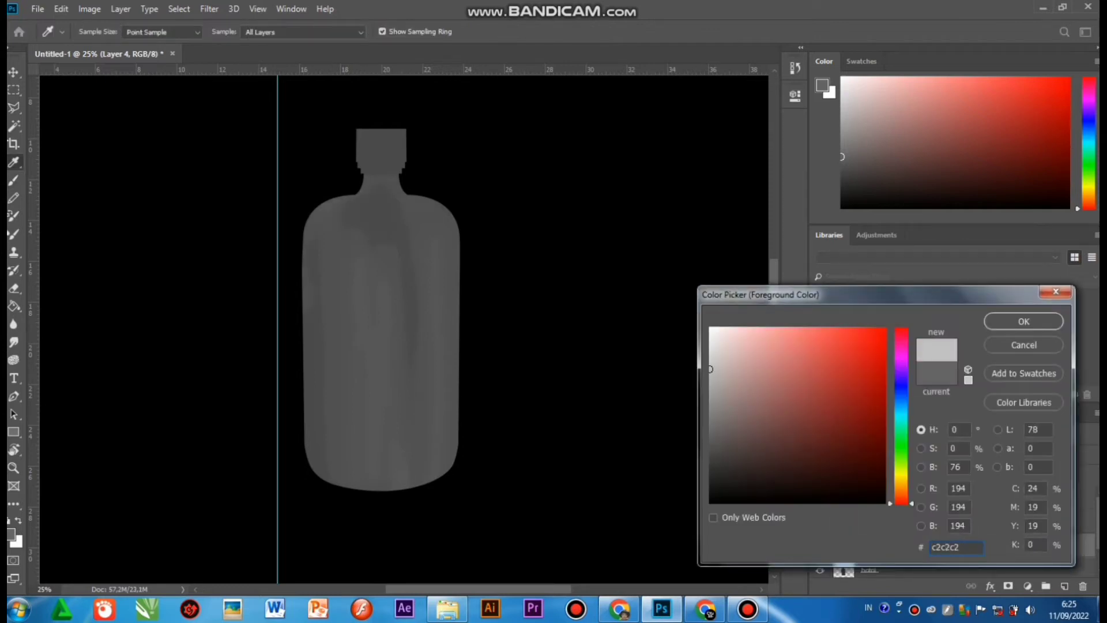
pyautogui.click(1024, 322)
pyautogui.moveTo(315, 213)
pyautogui.mouseDown()
pyautogui.moveTo(317, 468)
pyautogui.moveTo(346, 495)
pyautogui.moveTo(359, 187)
pyautogui.mouseUp()
pyautogui.rightClick(595, 220)
pyautogui.moveTo(735, 254); pyautogui.dragTo(739, 254)
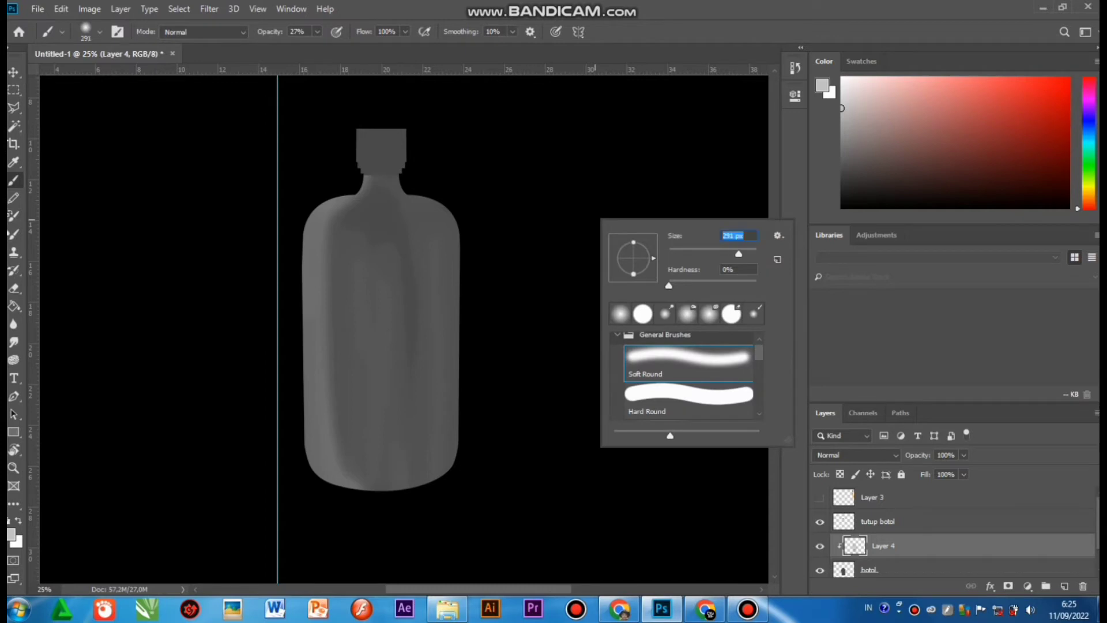
pyautogui.moveTo(351, 164)
pyautogui.mouseDown()
pyautogui.moveTo(310, 403)
pyautogui.moveTo(324, 490)
pyautogui.mouseUp()
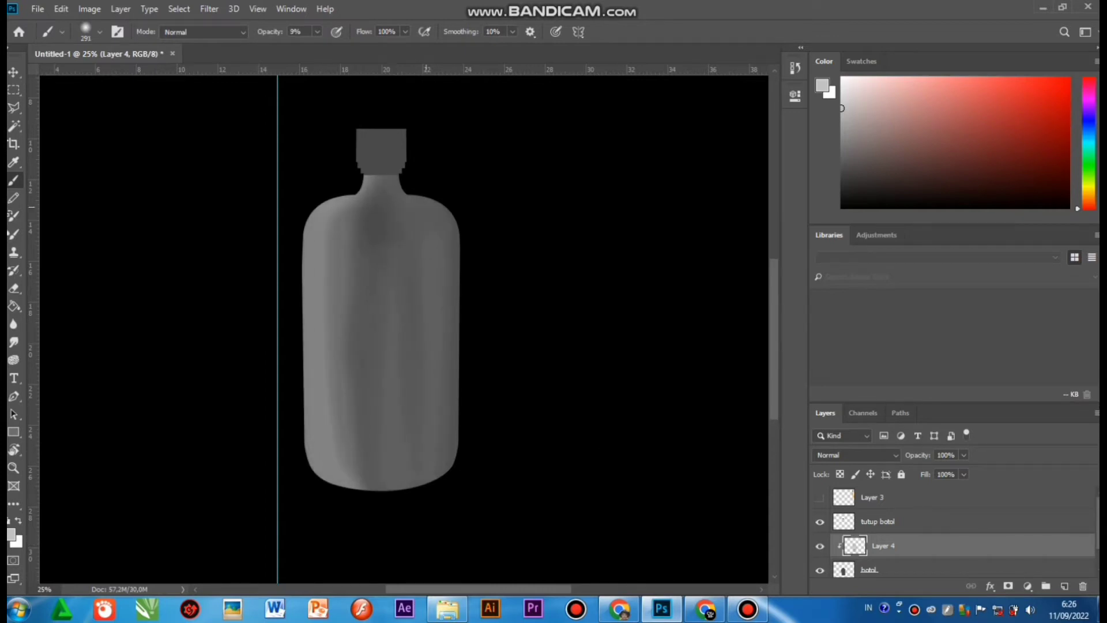
pyautogui.moveTo(417, 224); pyautogui.dragTo(416, 476)
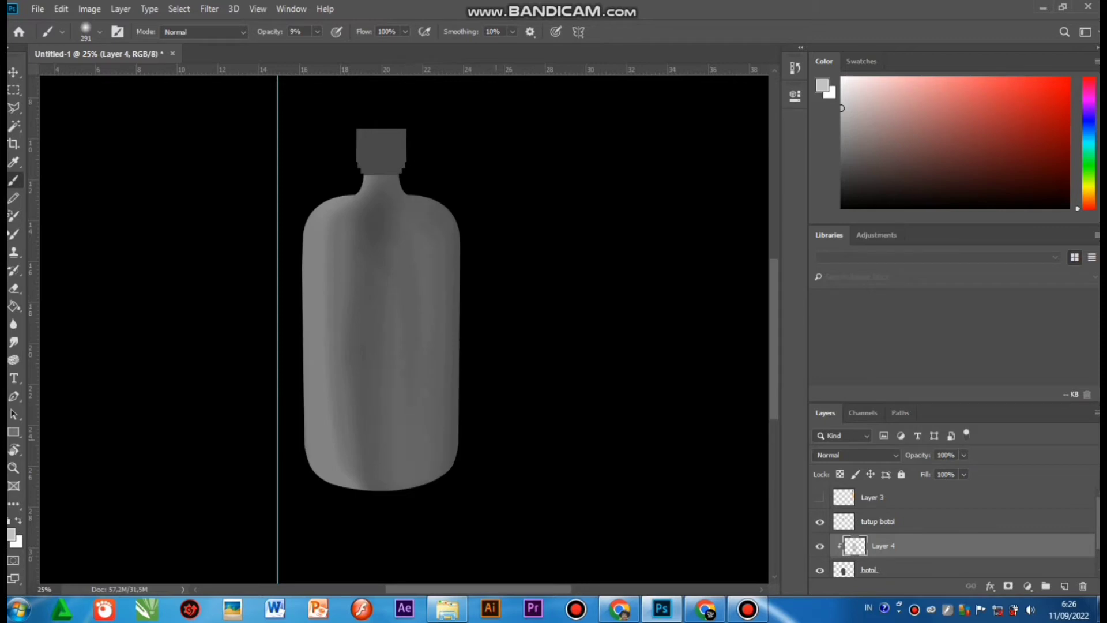
# Darken the bottle's right edge with a soft dark grey 282828 brush stroke
pyautogui.click(11, 534)
pyautogui.moveTo(712, 460); pyautogui.dragTo(712, 476)
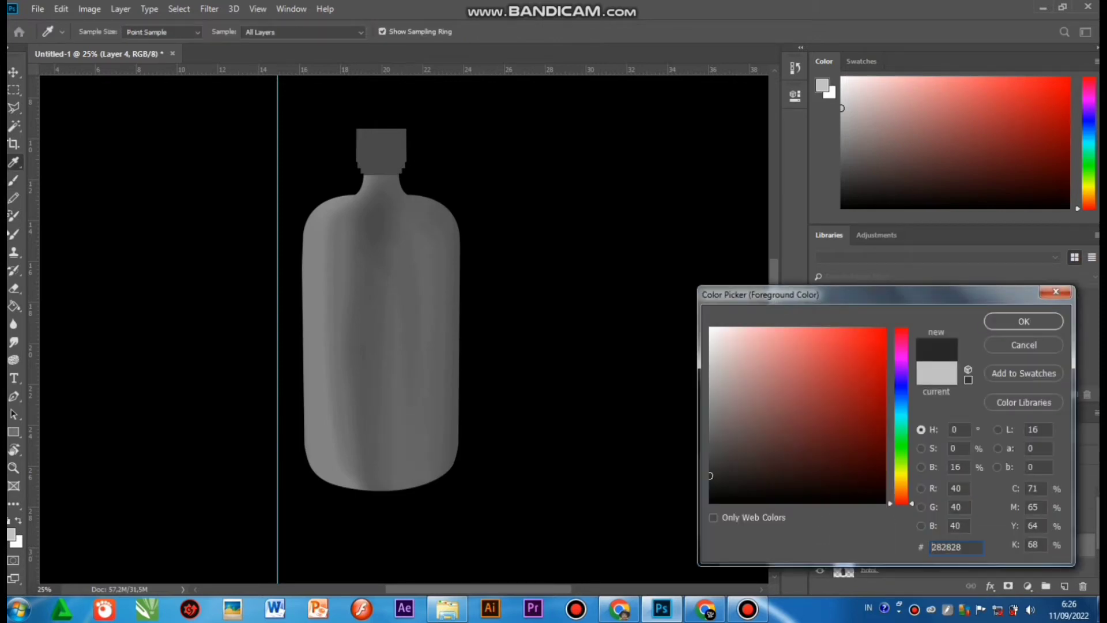
pyautogui.click(1023, 320)
pyautogui.moveTo(438, 190); pyautogui.dragTo(441, 482)
# Blend the middle of the bottle body with soft vertical strokes of a medium grey
pyautogui.click(11, 535)
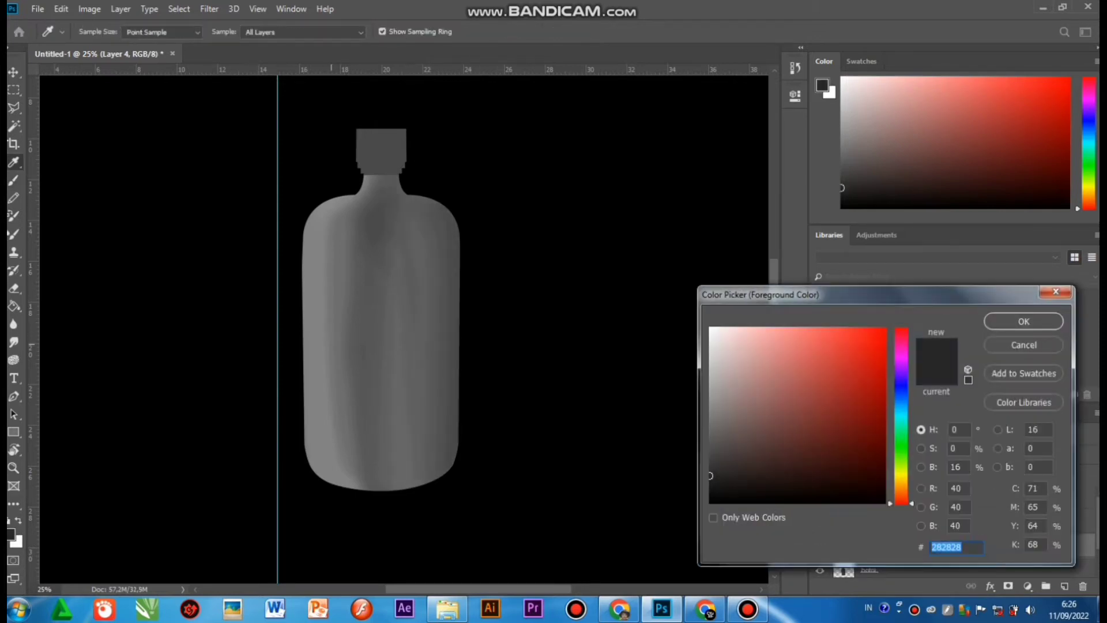
pyautogui.click(711, 422)
pyautogui.click(1024, 320)
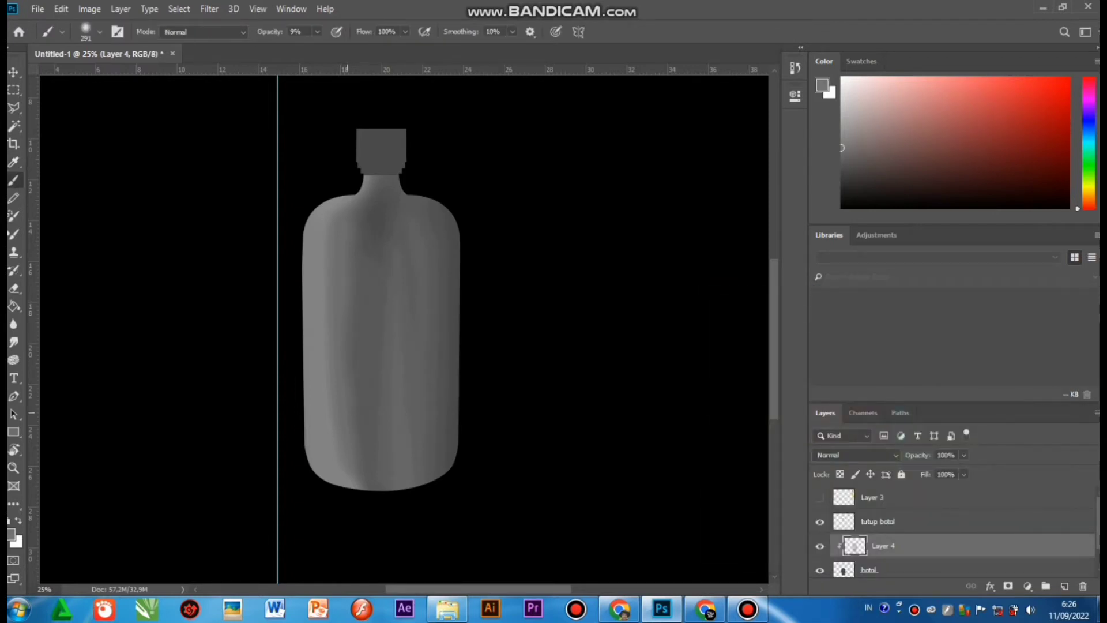
pyautogui.moveTo(371, 210); pyautogui.dragTo(372, 486)
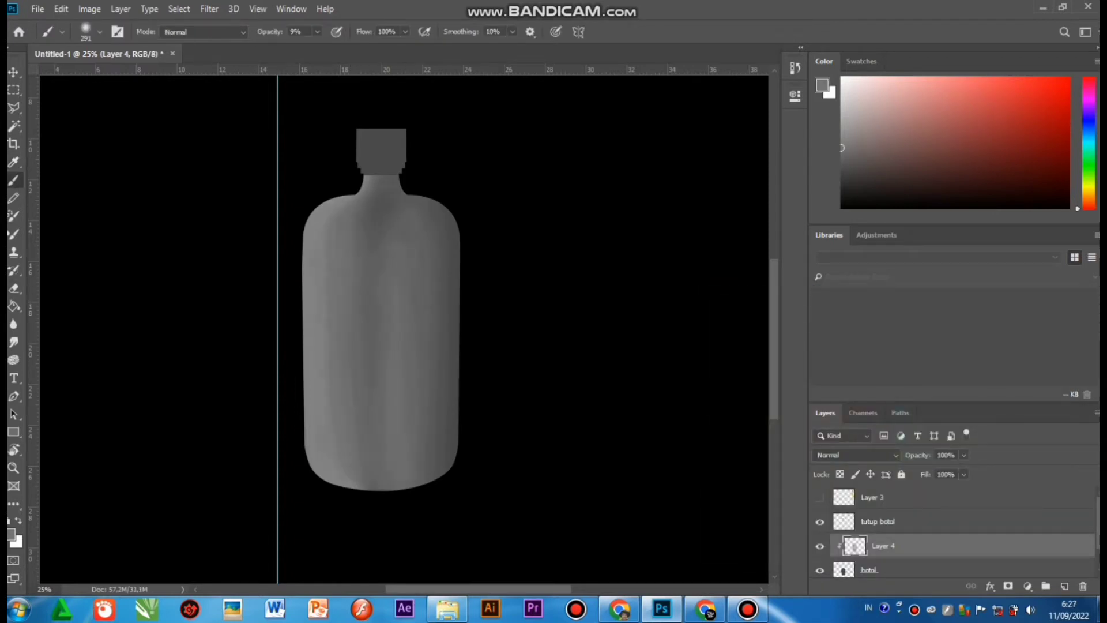
# Brush a white ffffff highlight down the bottle's left edge at 22% opacity
pyautogui.click(11, 534)
pyautogui.write('ffffff')
pyautogui.click(1023, 321)
pyautogui.press('2')
pyautogui.press('2')
pyautogui.moveTo(326, 199); pyautogui.dragTo(312, 468)
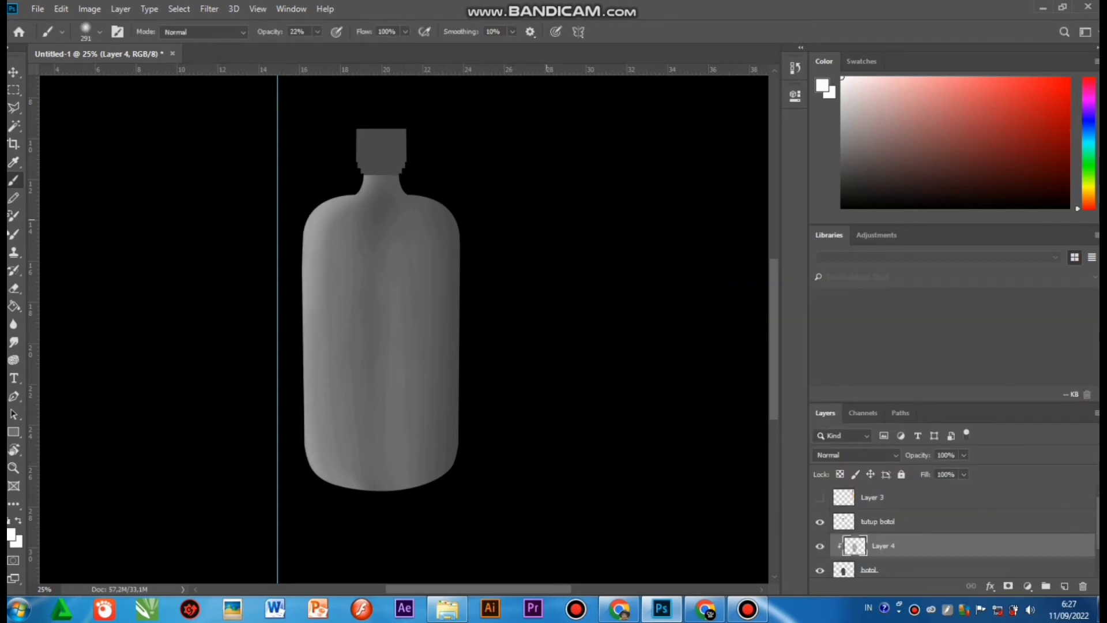
# Paint a thin white rim highlight along the right shoulder, side and base with an 86 px brush at 11% opacity
pyautogui.rightClick(547, 220)
pyautogui.click(672, 226)
pyautogui.click(318, 32)
pyautogui.click(317, 33)
pyautogui.moveTo(317, 47); pyautogui.dragTo(309, 48)
pyautogui.moveTo(399, 204)
pyautogui.mouseDown()
pyautogui.moveTo(443, 254)
pyautogui.moveTo(445, 450)
pyautogui.moveTo(431, 469)
pyautogui.moveTo(396, 481)
pyautogui.moveTo(333, 483)
pyautogui.mouseUp()
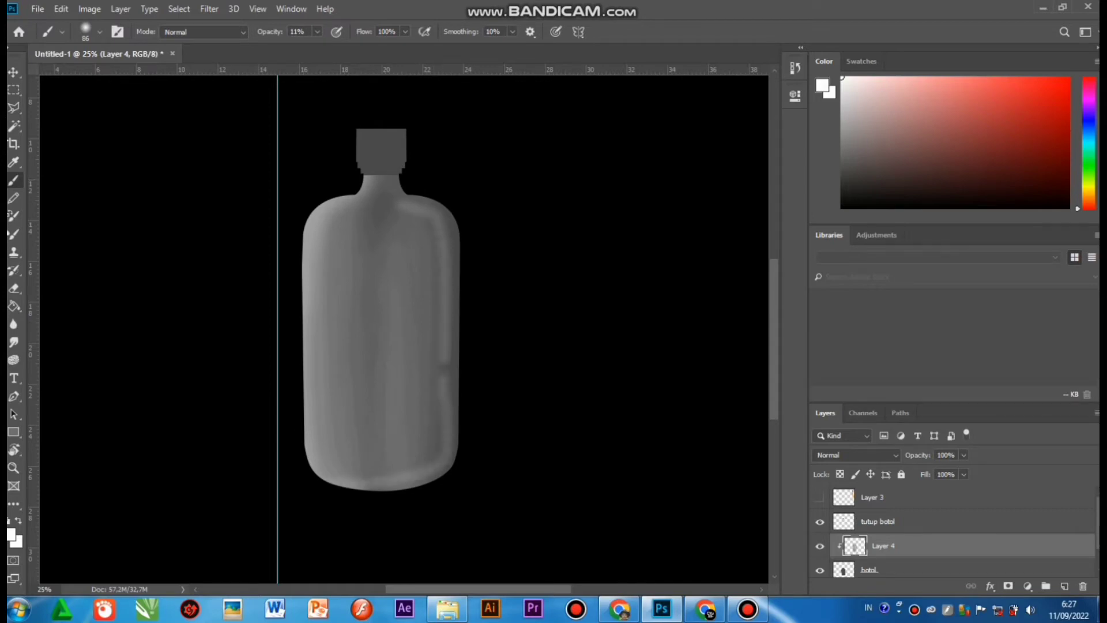
# Soften the rim highlight on the bottle's right side with mid-grey strokes at a raised brush opacity
pyautogui.click(12, 534)
pyautogui.click(712, 430)
pyautogui.click(1023, 321)
pyautogui.click(318, 32)
pyautogui.moveTo(309, 47); pyautogui.dragTo(320, 48)
pyautogui.moveTo(431, 222); pyautogui.dragTo(447, 374)
# Paint mid-grey over the bottle's right side and lower body with a 161 px soft brush at 59% opacity
pyautogui.click(12, 535)
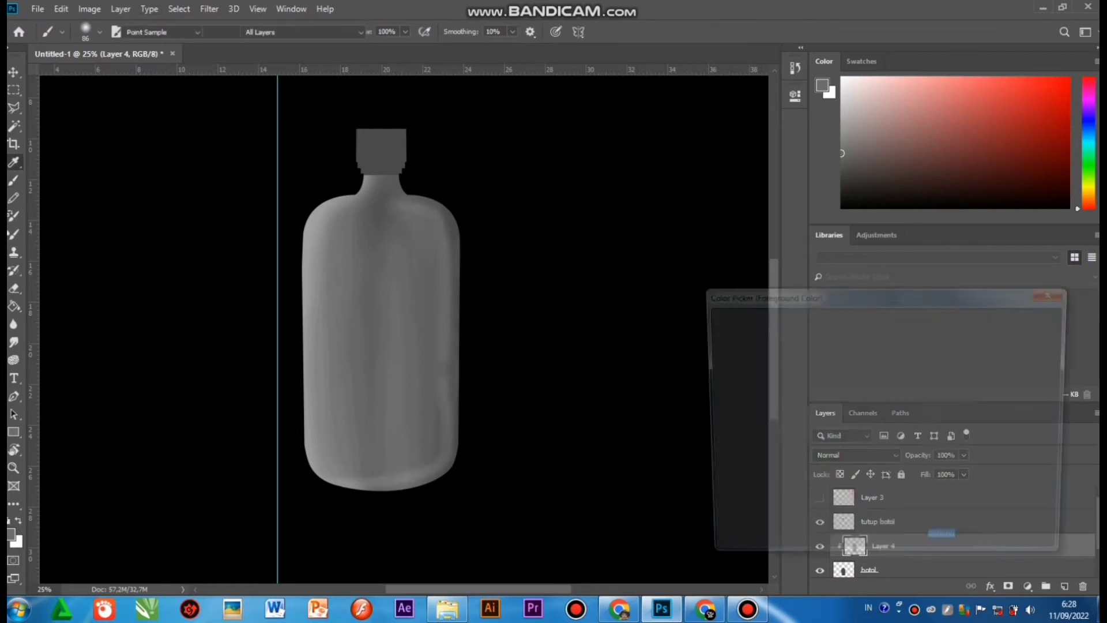
pyautogui.click(712, 436)
pyautogui.click(1024, 321)
pyautogui.click(317, 32)
pyautogui.moveTo(317, 48); pyautogui.dragTo(338, 48)
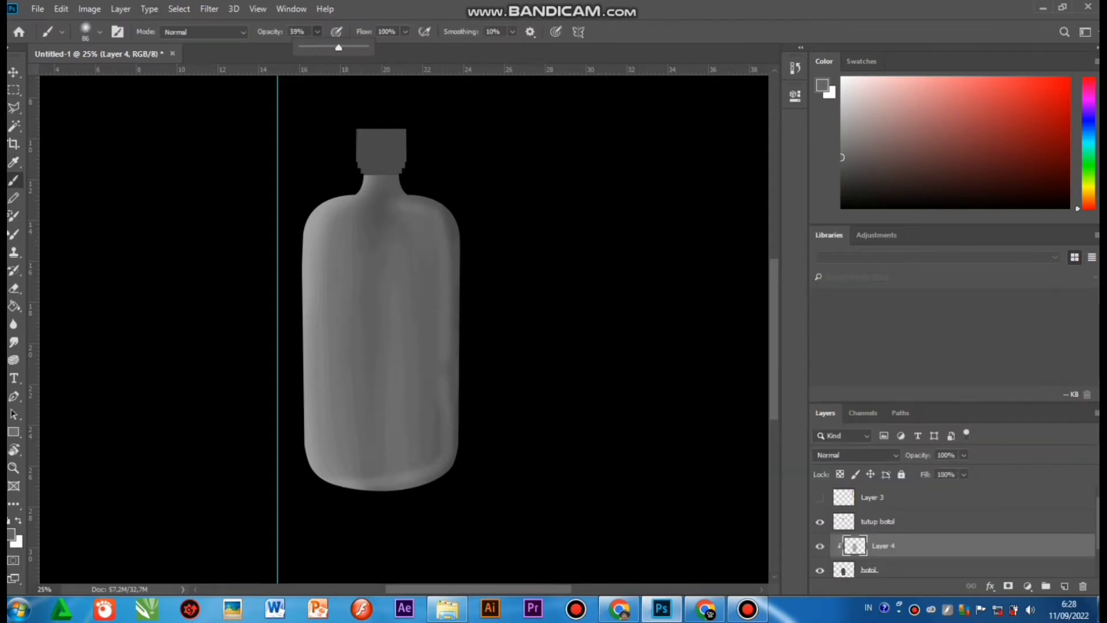
pyautogui.rightClick(461, 215)
pyautogui.moveTo(569, 252); pyautogui.dragTo(589, 252)
pyautogui.moveTo(450, 216); pyautogui.dragTo(449, 456)
pyautogui.moveTo(344, 463)
pyautogui.mouseDown()
pyautogui.moveTo(368, 462)
pyautogui.moveTo(314, 452)
pyautogui.mouseUp()
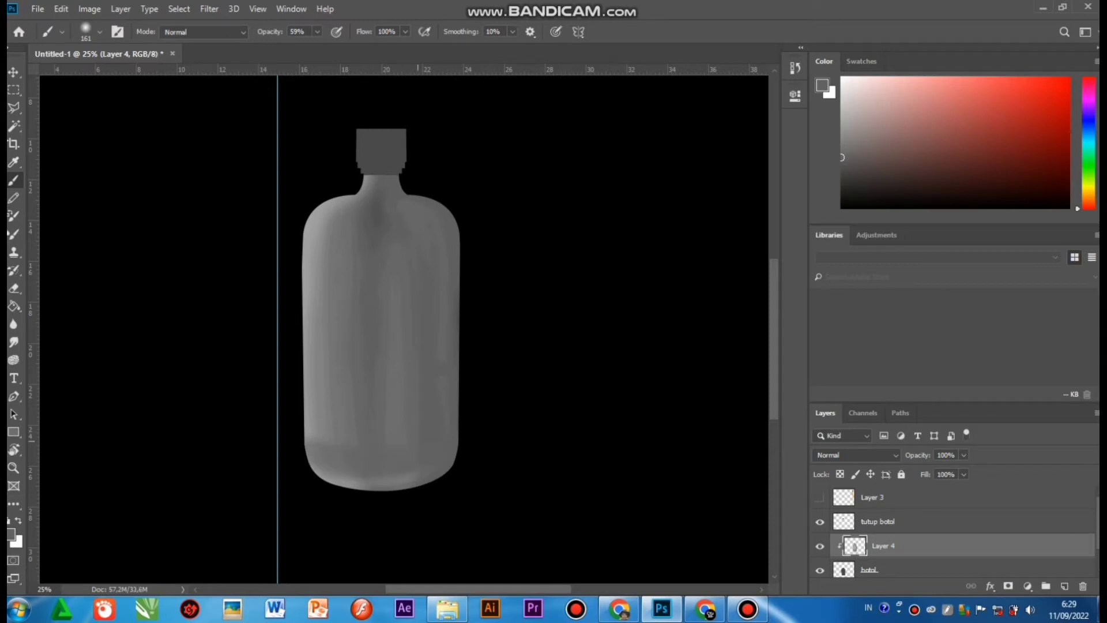
# Apply a Smart Blur with radius 3.0, threshold 25.0 and low quality to the clipped shading layer
pyautogui.press('o')
pyautogui.click(209, 8)
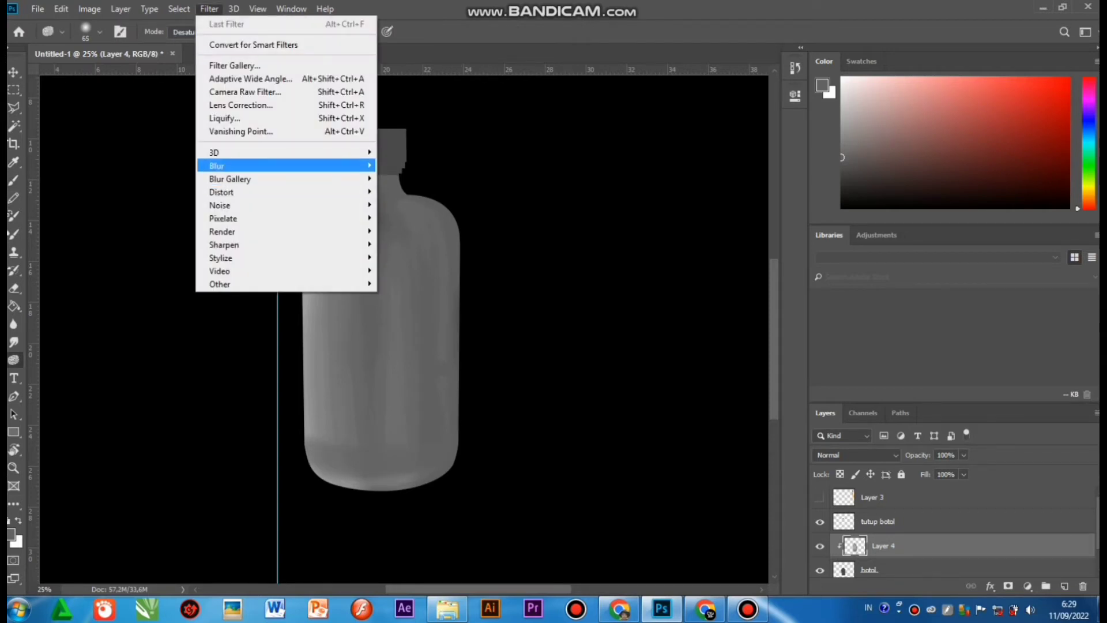
pyautogui.moveTo(259, 166)
pyautogui.click(409, 285)
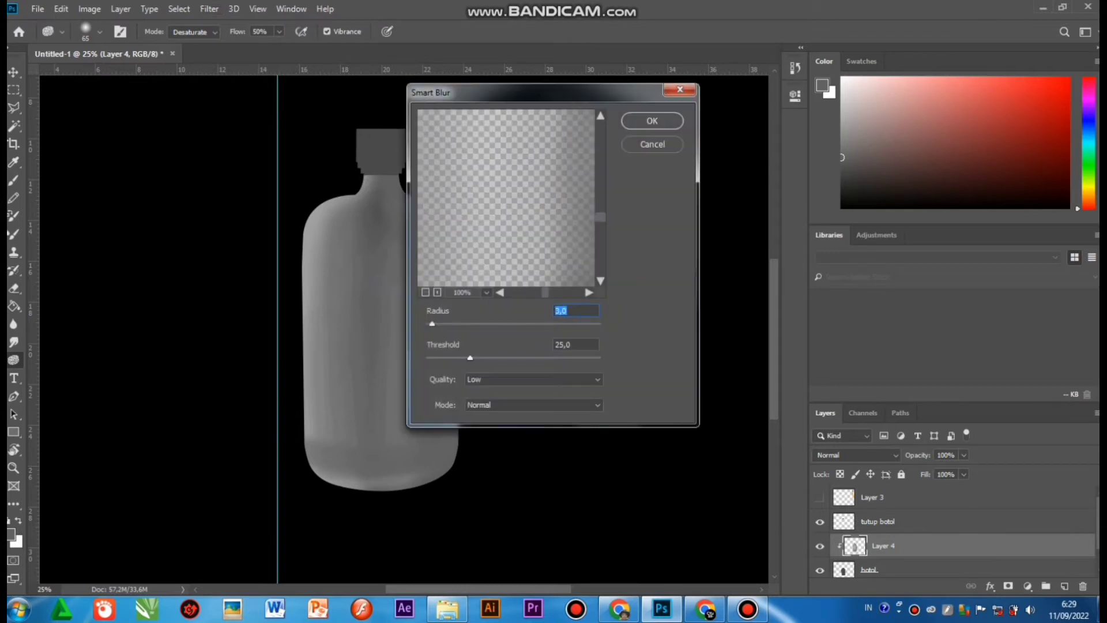
pyautogui.press('Return')
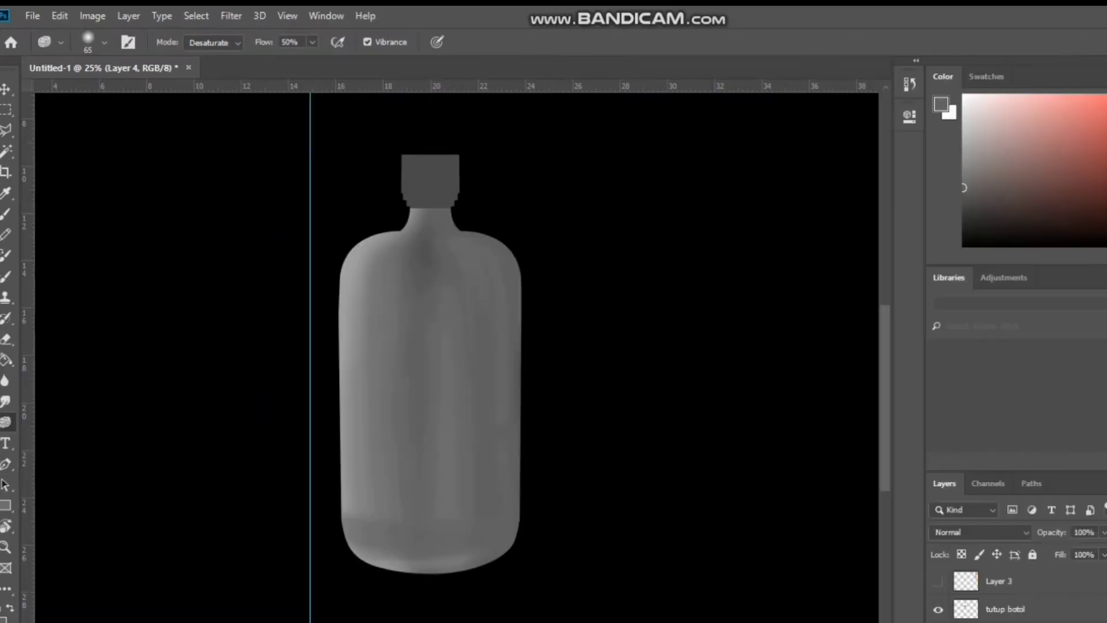
# Draw a wide elliptical selection across the bottle's base and move it up so its lower curve follows the bottom
pyautogui.rightClick(7, 109)
pyautogui.click(69, 127)
pyautogui.moveTo(338, 528); pyautogui.dragTo(536, 622)
pyautogui.moveTo(536, 530); pyautogui.dragTo(536, 532)
pyautogui.moveTo(485, 489); pyautogui.dragTo(479, 416)
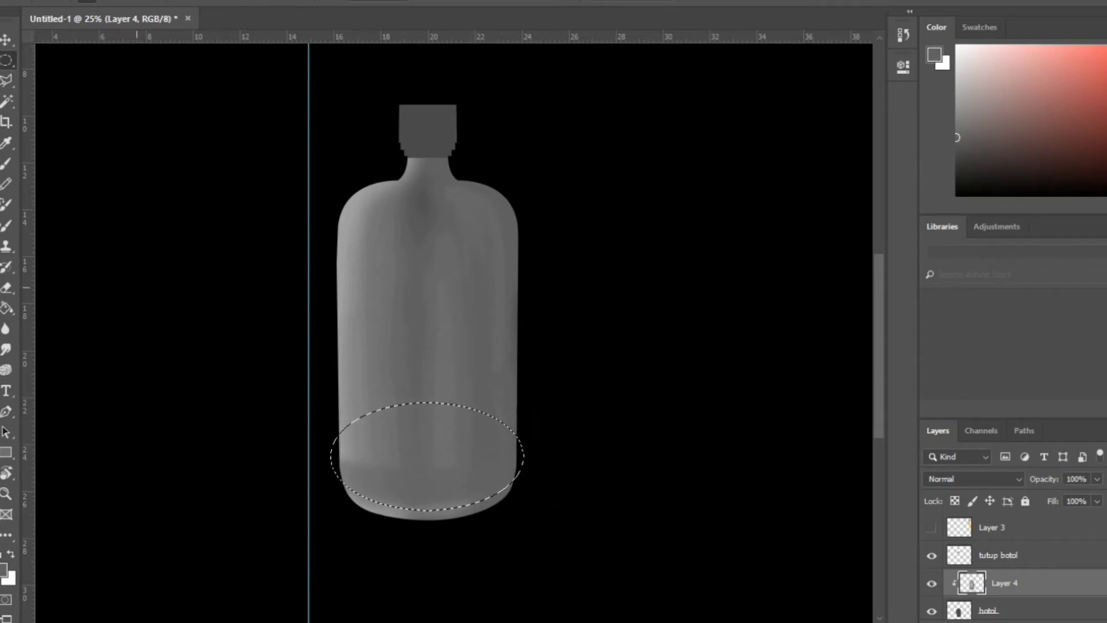
# Brush a light grey dcdcdc band along the lower curve of the elliptical selection and deselect
pyautogui.click(3, 569)
pyautogui.click(805, 360)
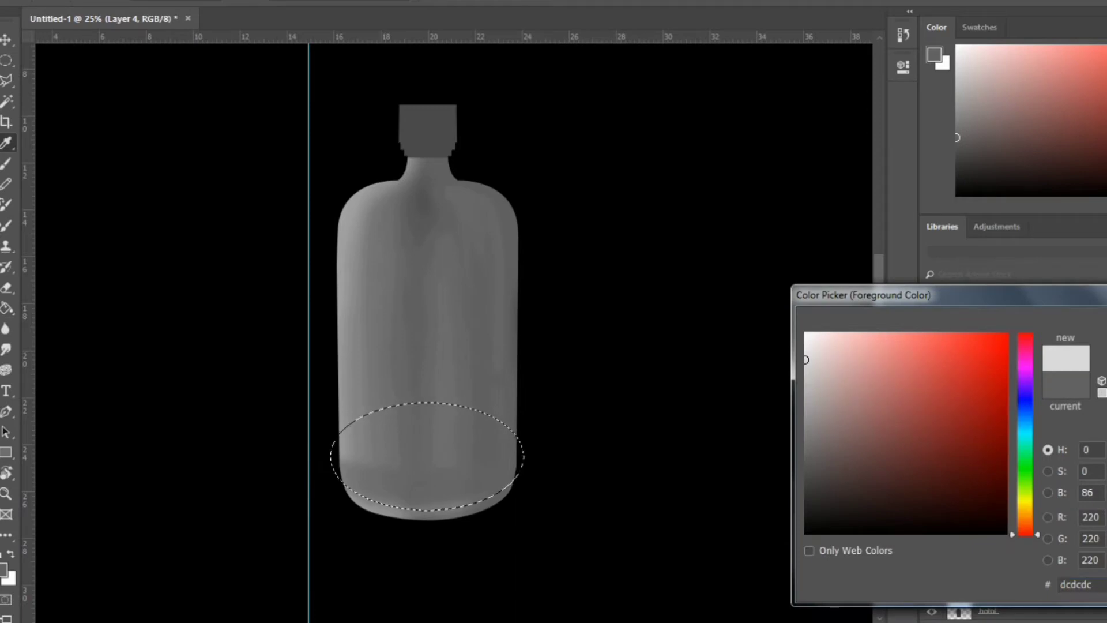
pyautogui.press('Return')
pyautogui.press('b')
pyautogui.click(355, 477)
pyautogui.moveTo(350, 482)
pyautogui.mouseDown()
pyautogui.moveTo(464, 505)
pyautogui.moveTo(517, 476)
pyautogui.moveTo(462, 499)
pyautogui.moveTo(328, 497)
pyautogui.moveTo(506, 481)
pyautogui.moveTo(527, 462)
pyautogui.mouseUp()
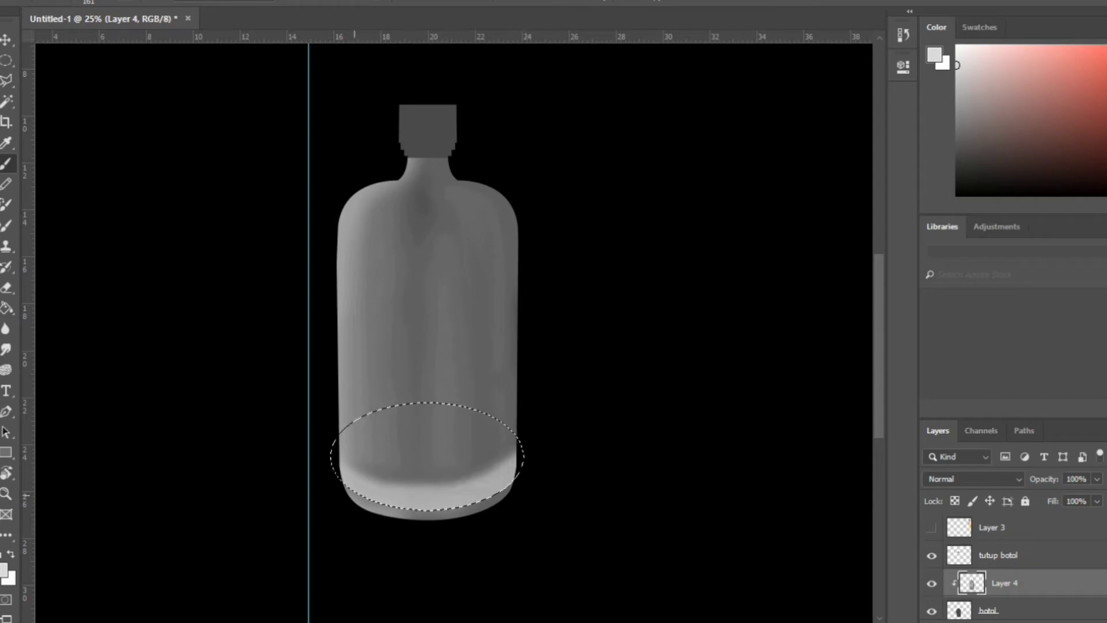
pyautogui.hotkey('ctrl', 'd')
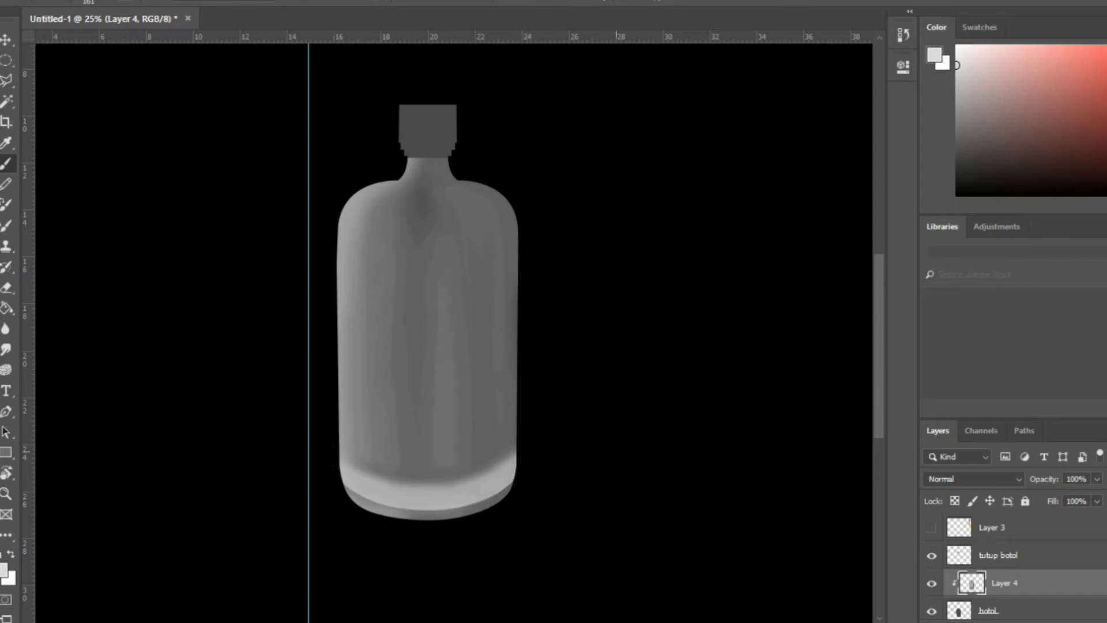
# Set the foreground colour to 909090 and soften the upper edge of the light base band with the 161 px soft brush
pyautogui.click(3, 569)
pyautogui.click(452, 485)
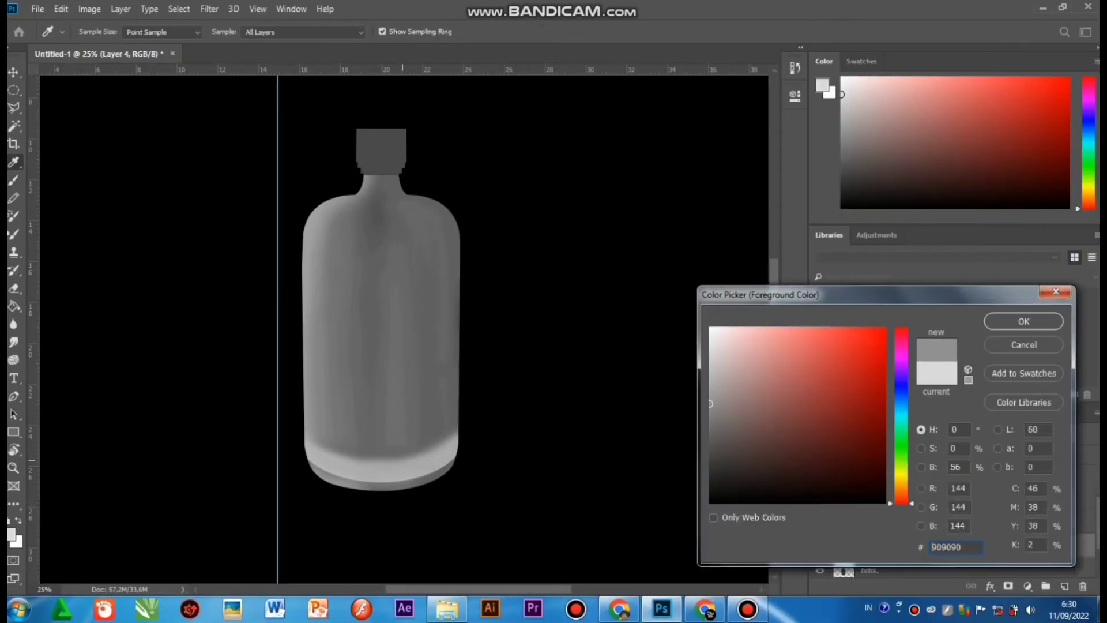
pyautogui.click(1024, 322)
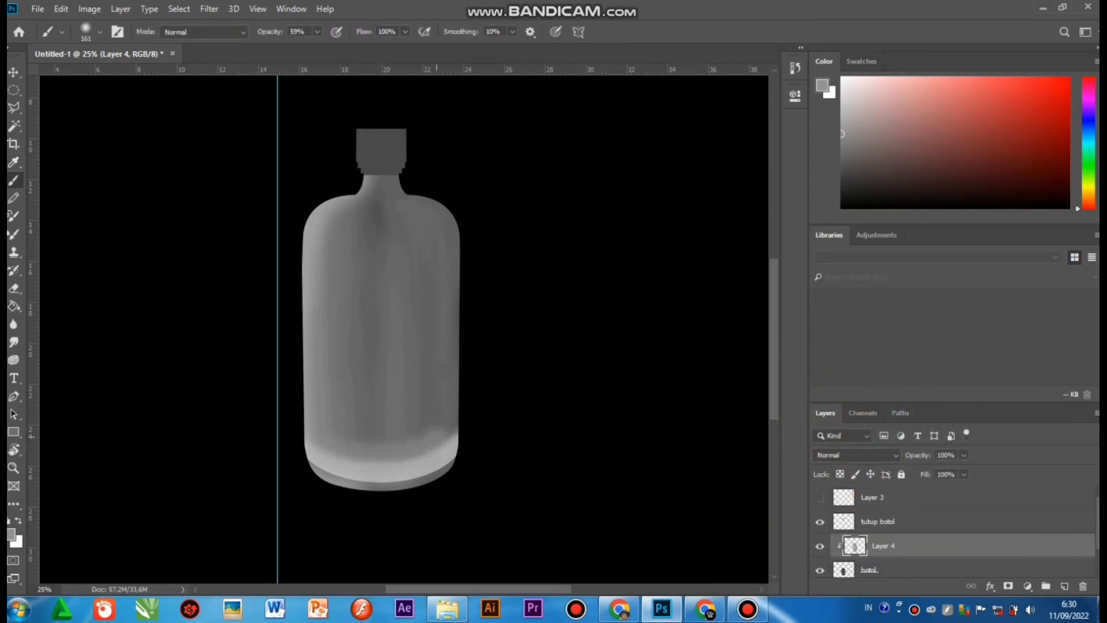
pyautogui.moveTo(435, 443); pyautogui.dragTo(438, 453)
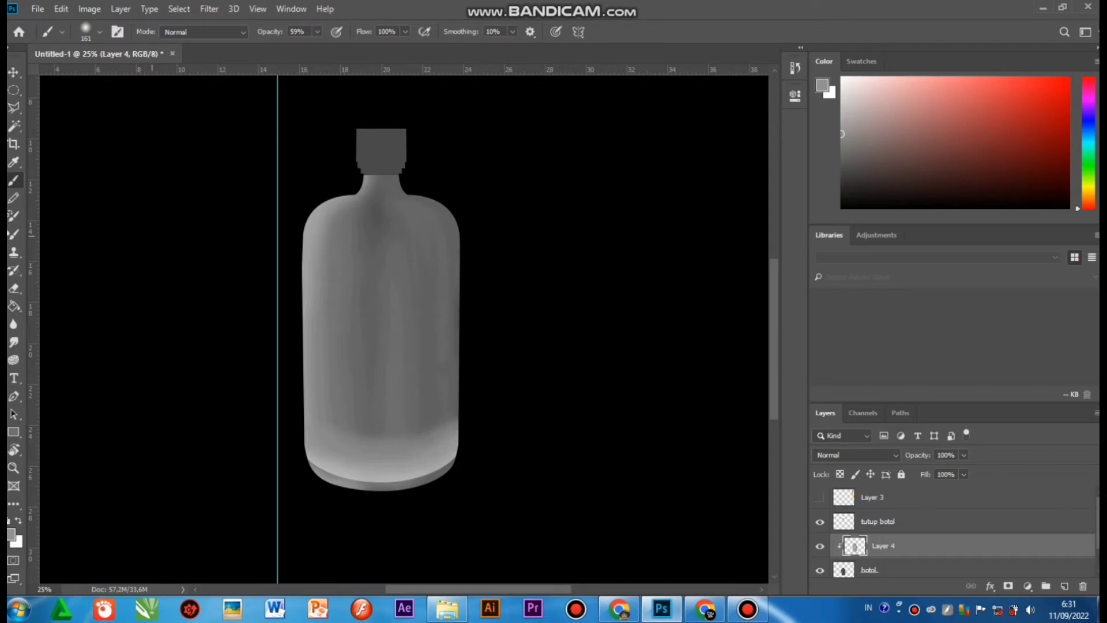
# Sample the grey from the bottle's upper-left body and brush it over the middle to even out the vertical streaks
pyautogui.click(10, 536)
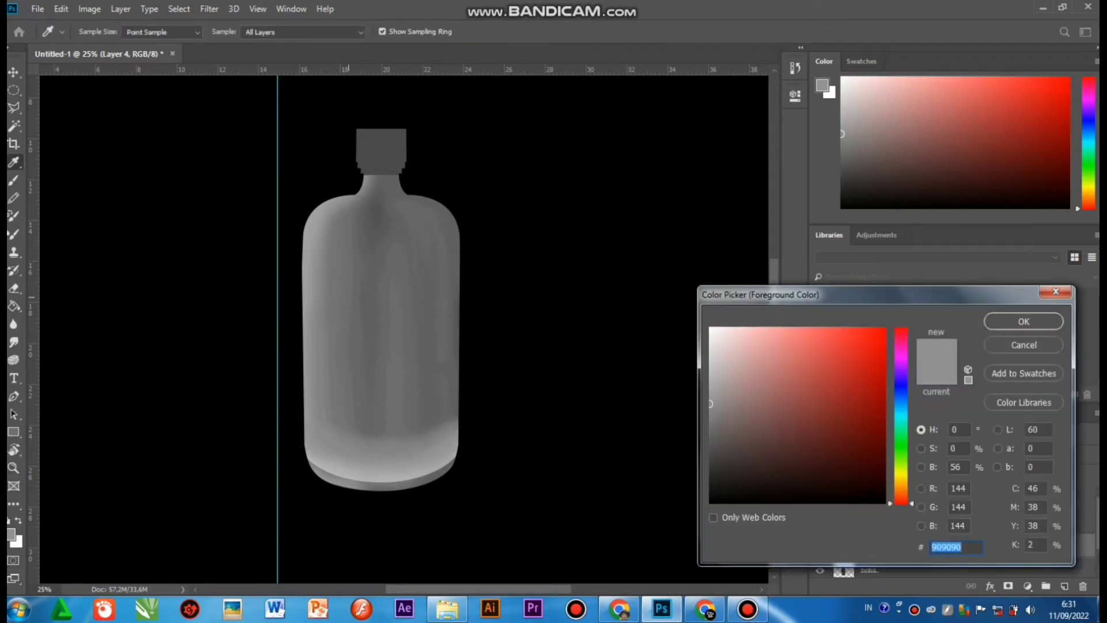
pyautogui.click(335, 267)
pyautogui.press('Return')
pyautogui.rightClick(481, 282)
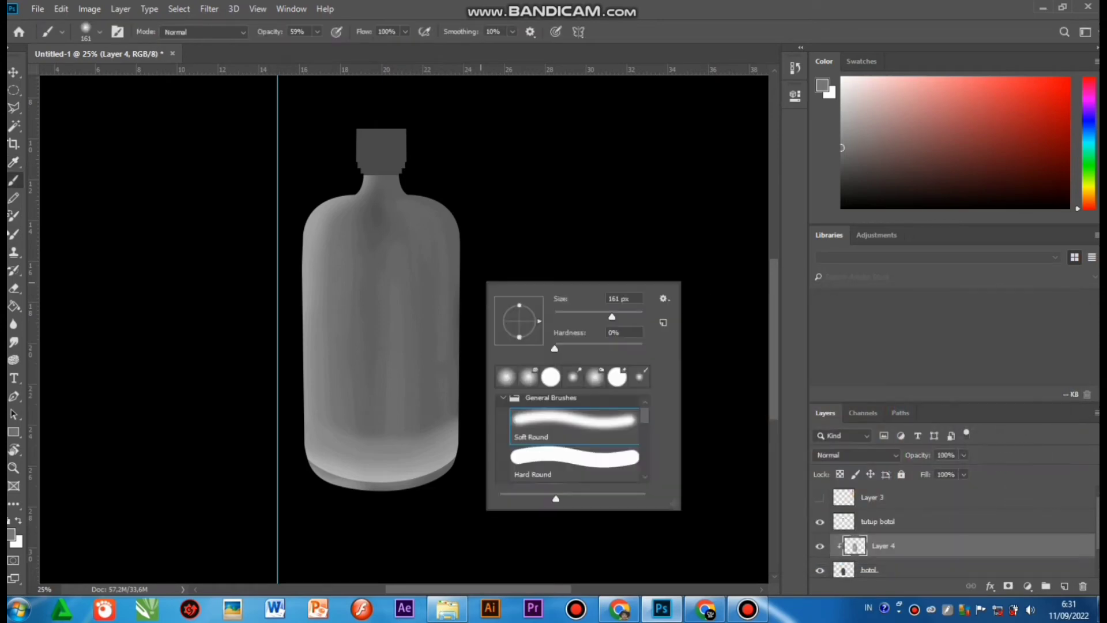
pyautogui.moveTo(372, 260); pyautogui.dragTo(357, 314)
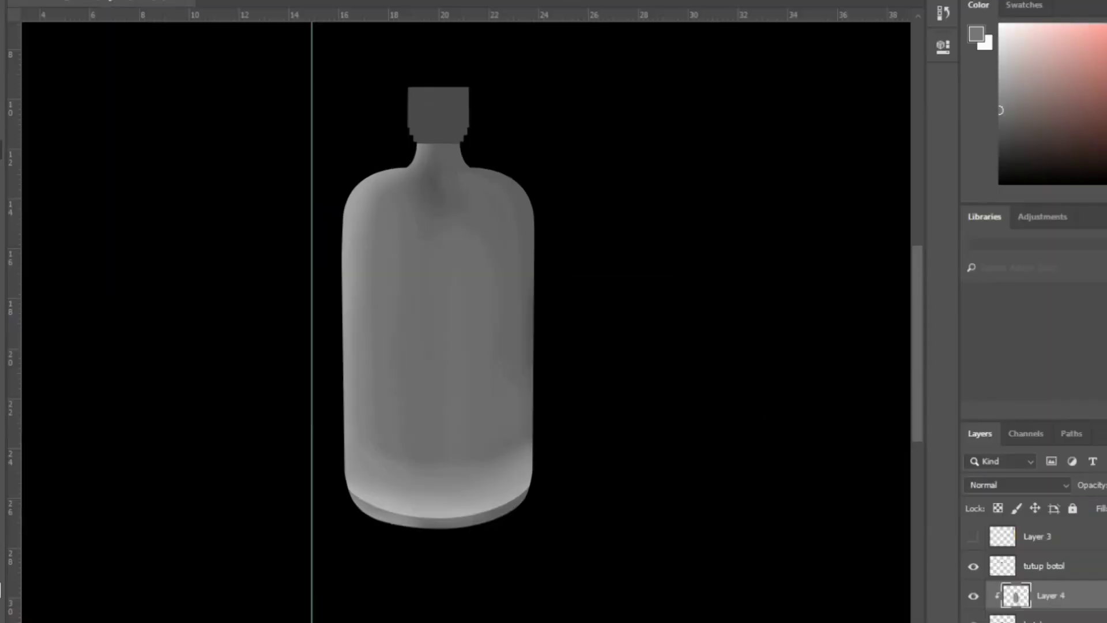
# Choose a light grey and brush a broad vertical highlight down the centre of the bottle's body
pyautogui.click(11, 535)
pyautogui.press('Return')
pyautogui.moveTo(438, 207)
pyautogui.mouseDown()
pyautogui.moveTo(429, 404)
pyautogui.moveTo(479, 357)
pyautogui.moveTo(465, 238)
pyautogui.moveTo(442, 403)
pyautogui.moveTo(462, 403)
pyautogui.mouseUp()
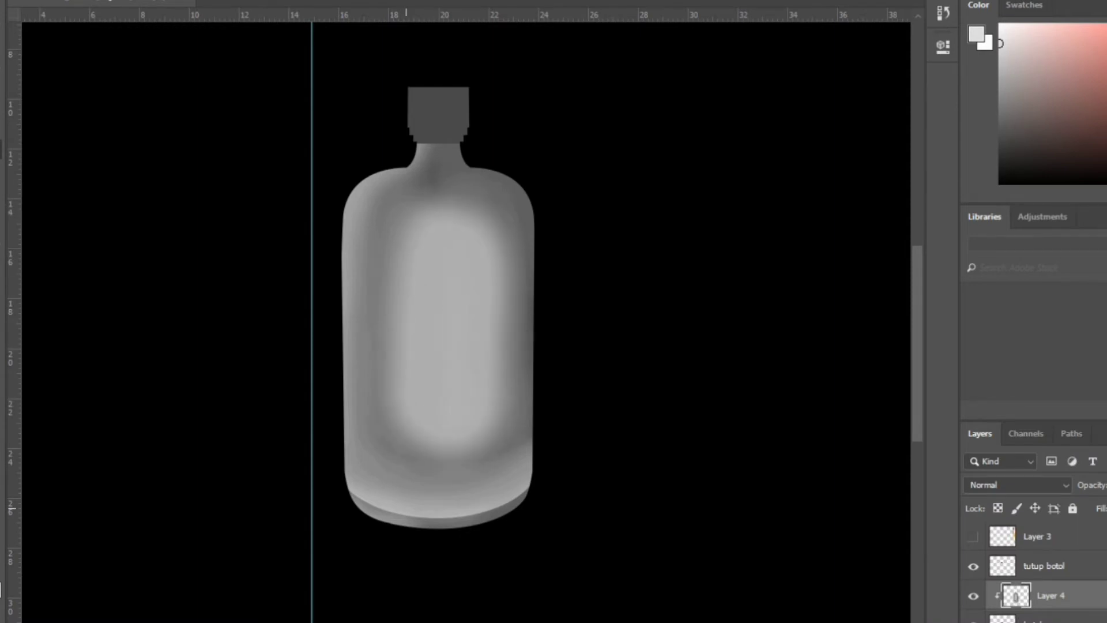
# Change the foreground colour from the current mid-grey to a lighter neutral grey for further body shading
pyautogui.click(1, 581)
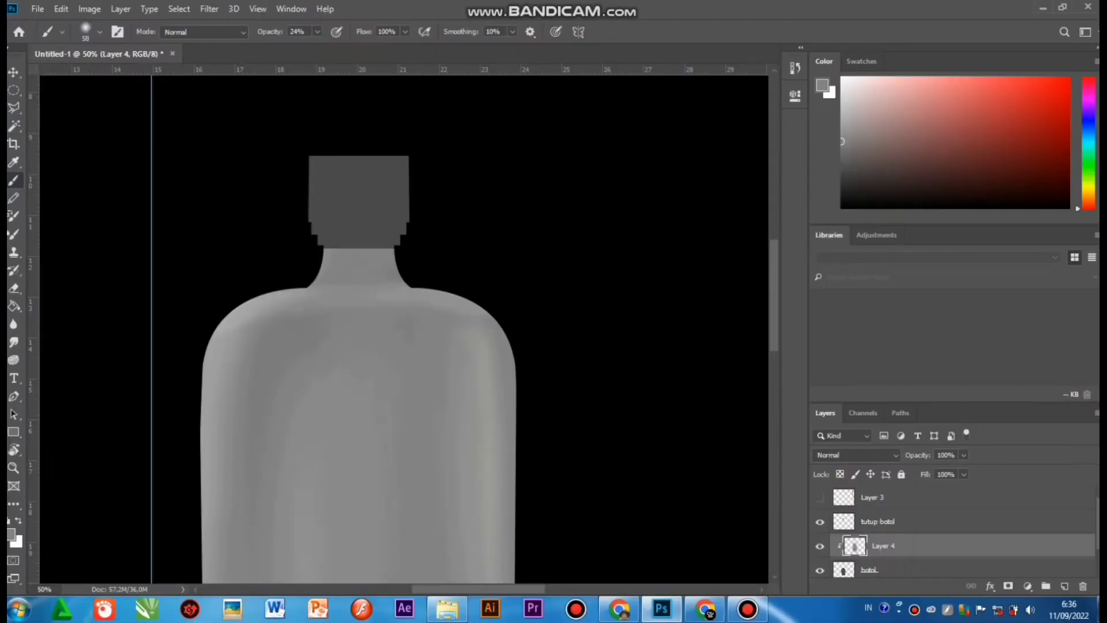
pyautogui.click(10, 535)
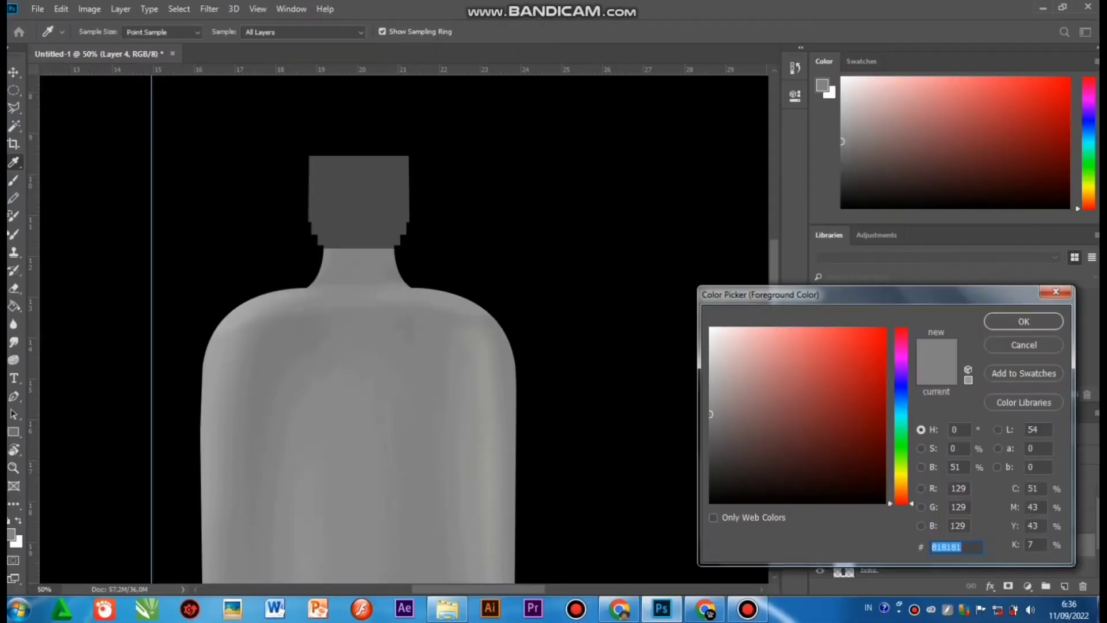
pyautogui.moveTo(710, 414); pyautogui.dragTo(711, 366)
pyautogui.click(1024, 321)
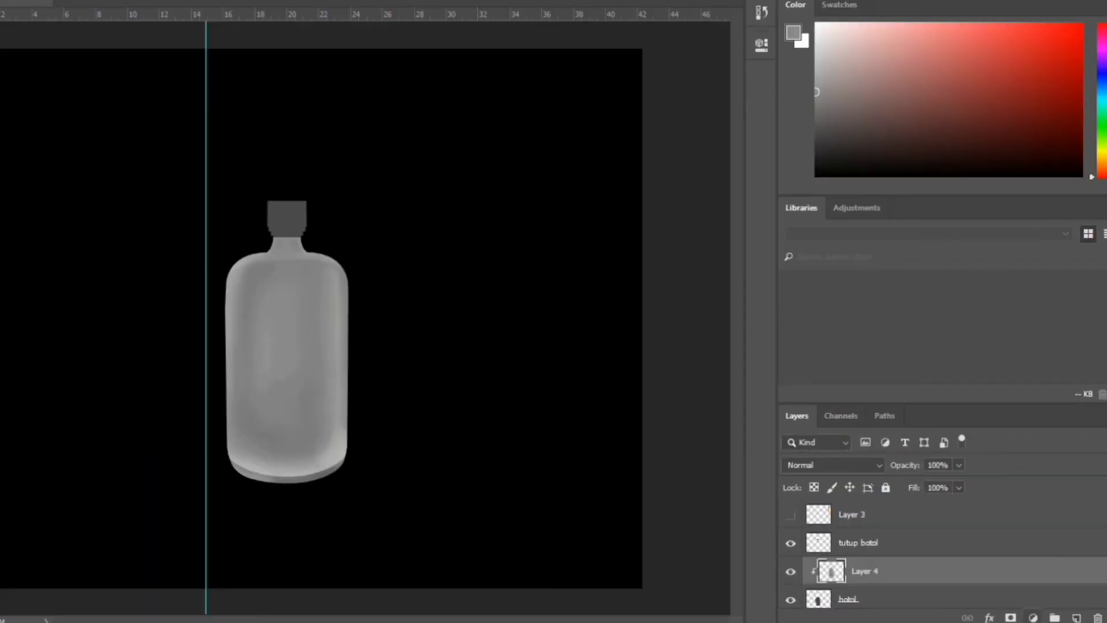
# Add a Curves adjustment layer above Layer 4 and raise the contrast by moving its black and white points inward
pyautogui.click(1032, 618)
pyautogui.click(1015, 411)
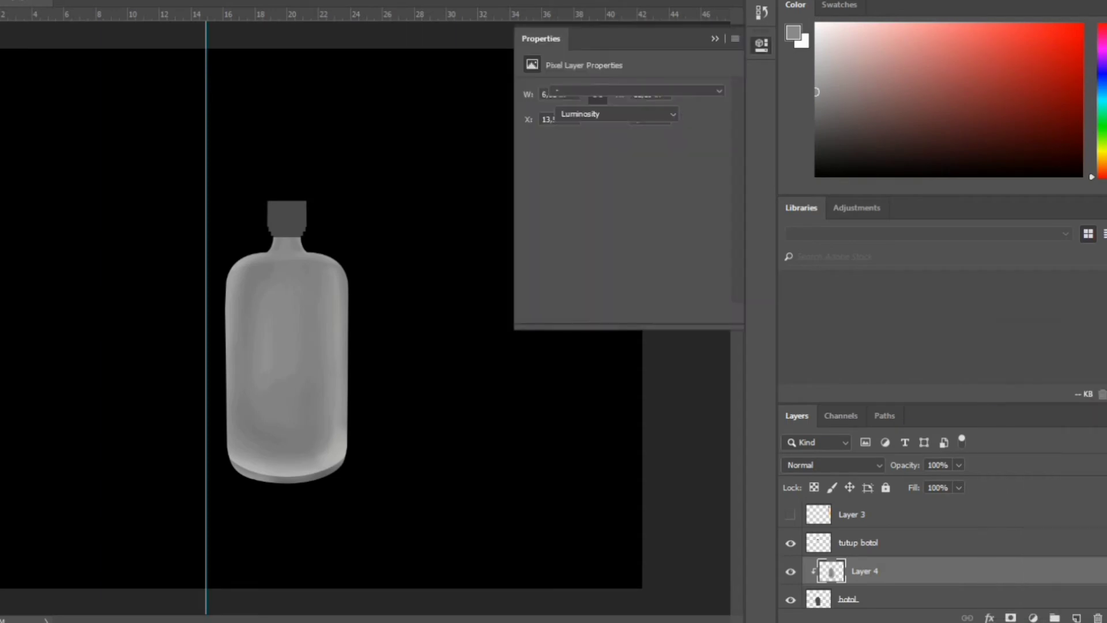
pyautogui.moveTo(561, 288); pyautogui.dragTo(601, 287)
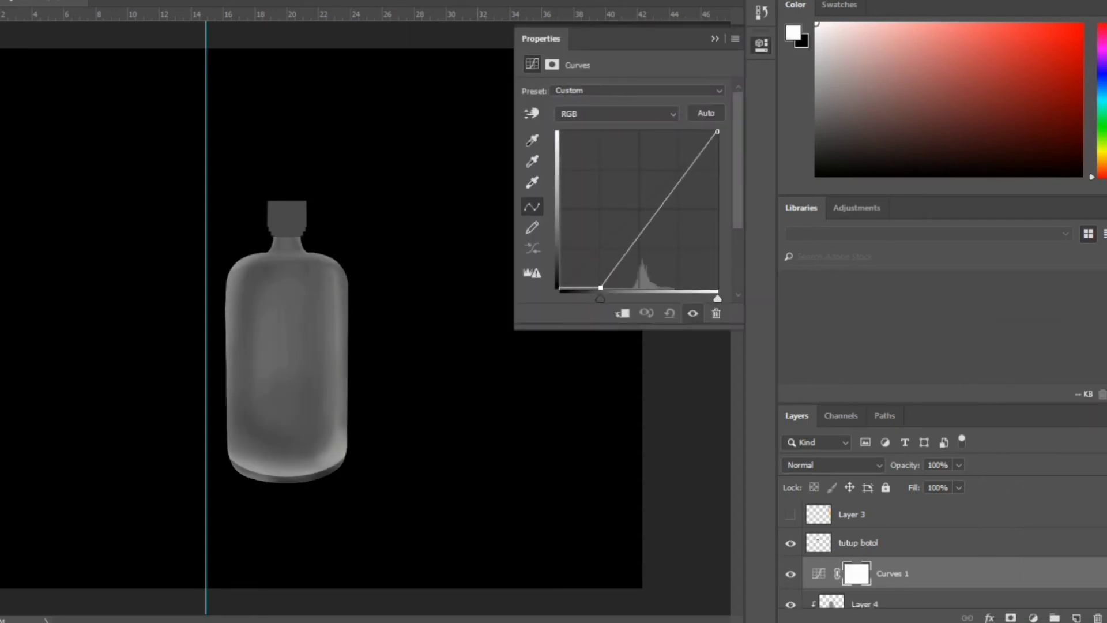
pyautogui.moveTo(717, 132); pyautogui.dragTo(686, 132)
pyautogui.moveTo(600, 287); pyautogui.dragTo(620, 287)
pyautogui.moveTo(686, 131); pyautogui.dragTo(669, 132)
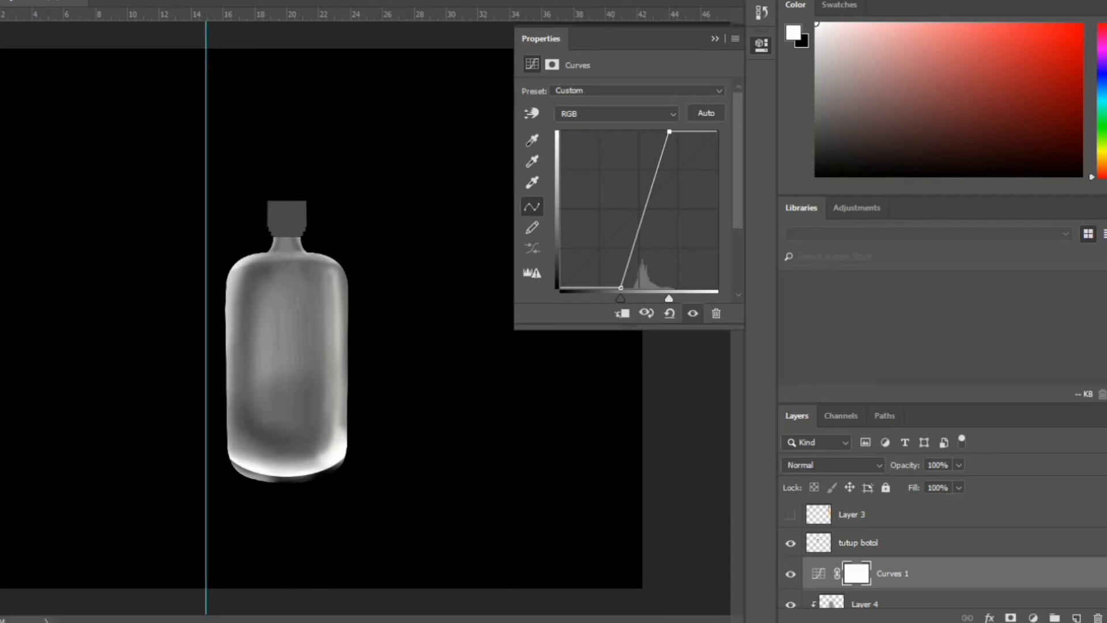
pyautogui.moveTo(621, 287); pyautogui.dragTo(604, 288)
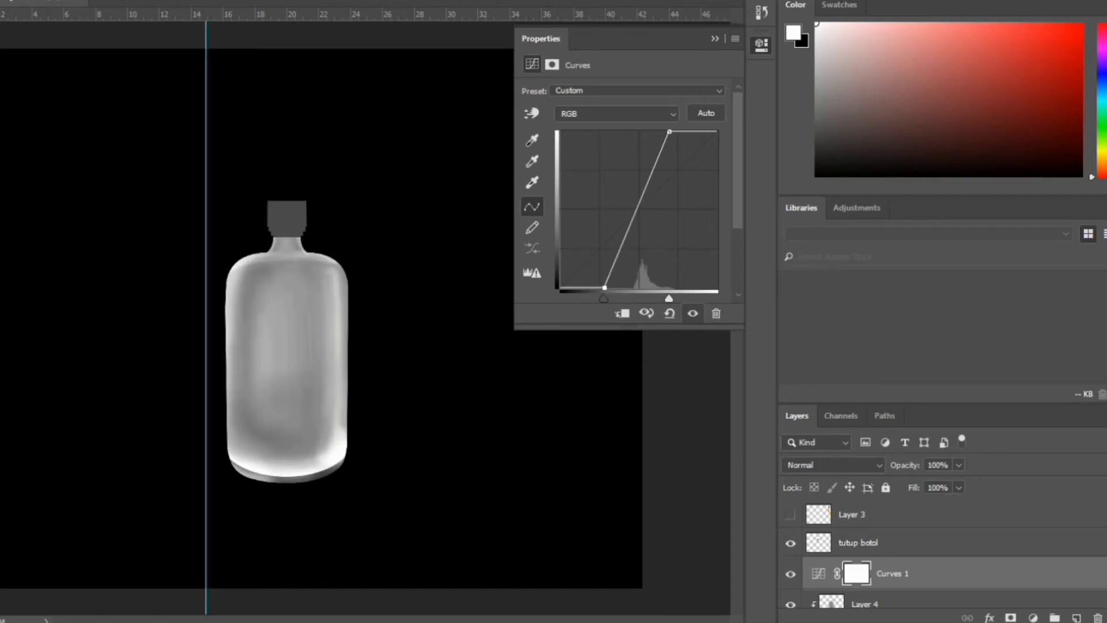
pyautogui.click(715, 39)
# Create a new layer above "tutup botol" and select a thin horizontal strip just below the cap's wide upper part
pyautogui.click(858, 543)
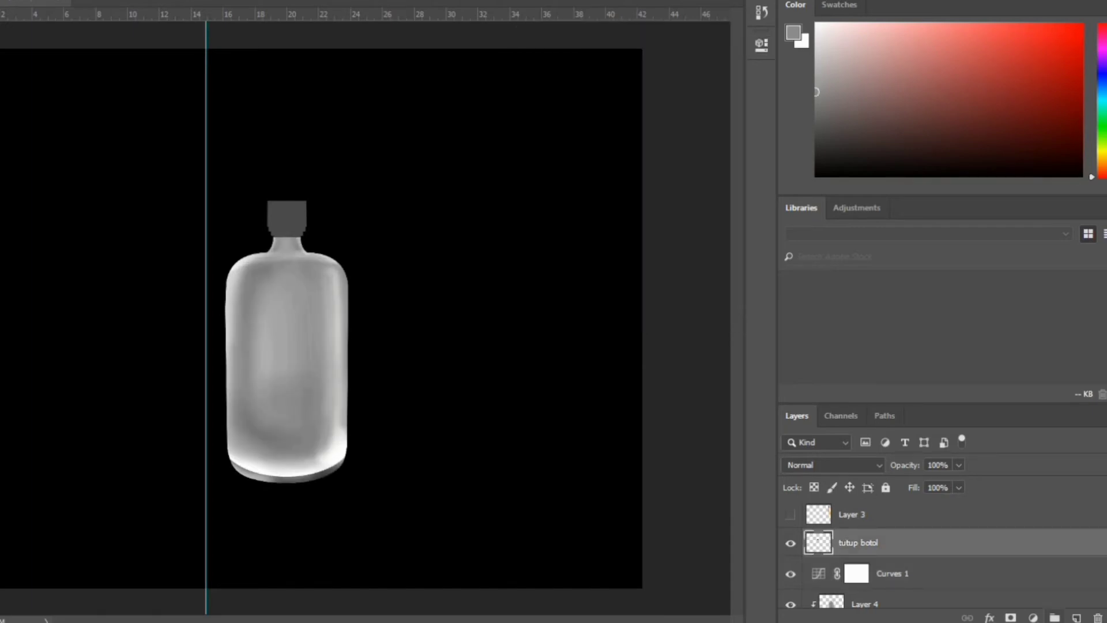
pyautogui.click(1077, 617)
pyautogui.scroll(5, 308, 194)
pyautogui.rightClick(8, 102)
pyautogui.click(74, 100)
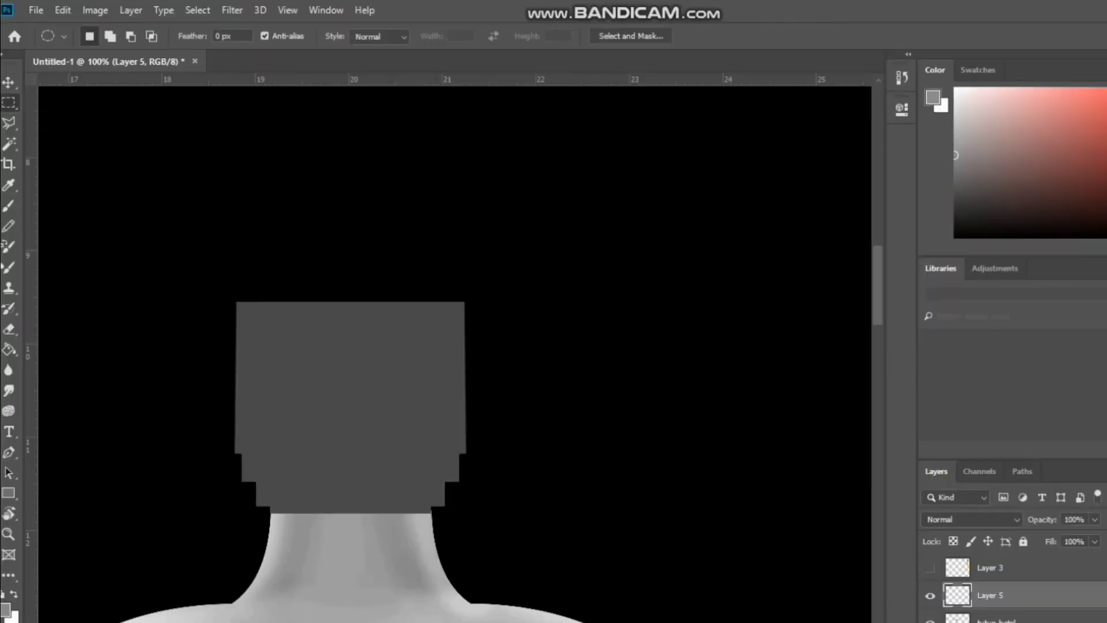
pyautogui.moveTo(238, 453); pyautogui.dragTo(487, 461)
# Darken the sampled cap grey to near-black, brush the selected strip at 24% opacity, deselect and clip the layer to the cap
pyautogui.press('b')
pyautogui.click(9, 185)
pyautogui.click(288, 381)
pyautogui.click(6, 611)
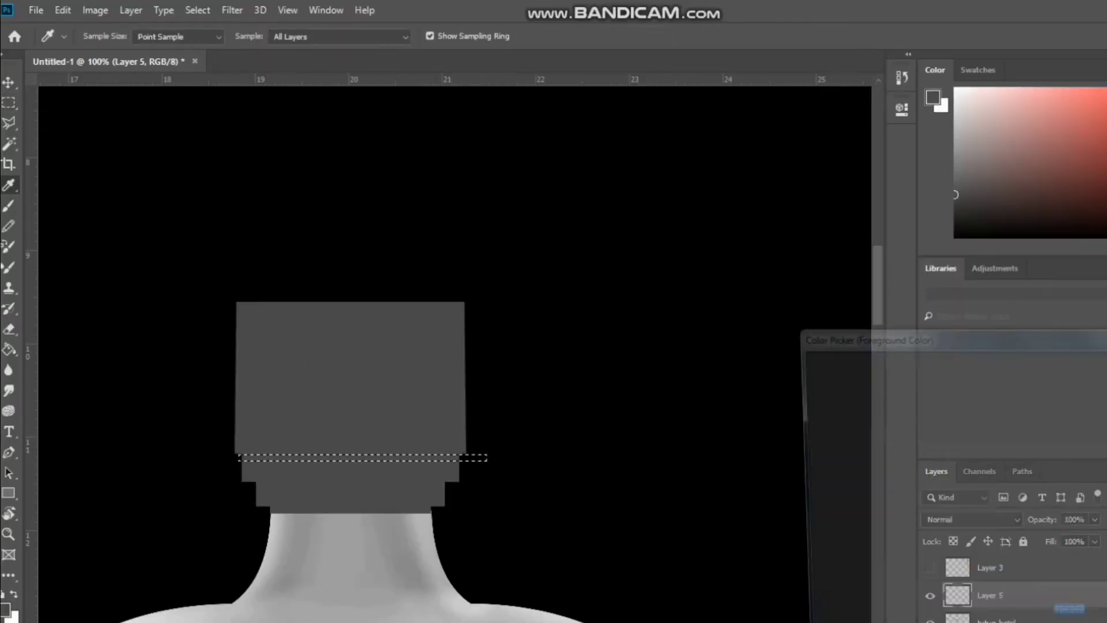
pyautogui.click(824, 542)
pyautogui.press('Return')
pyautogui.press('b')
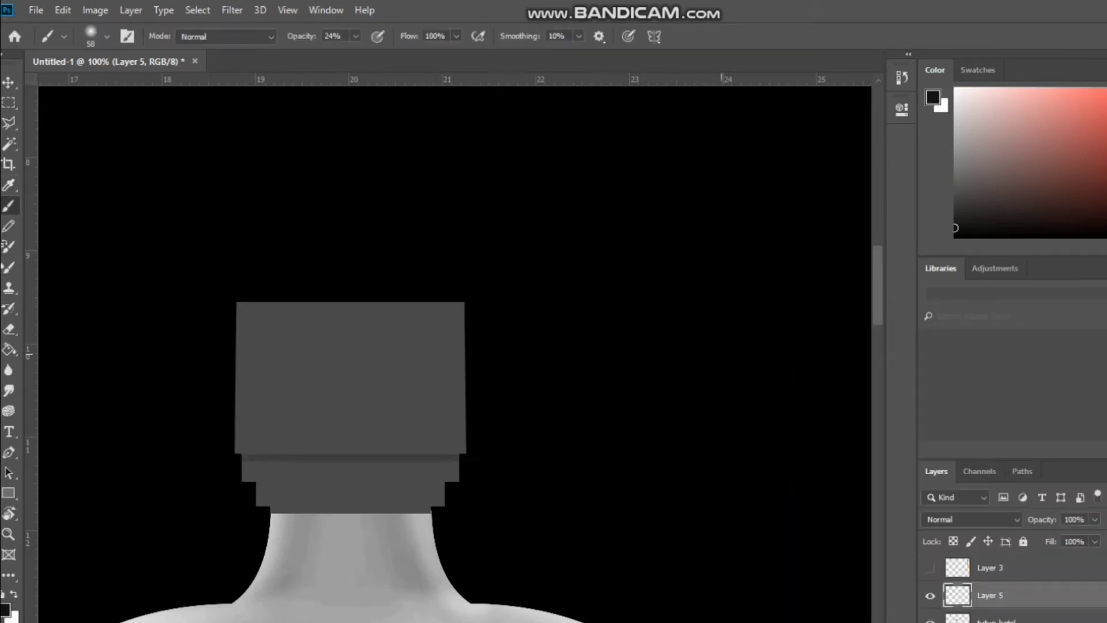
pyautogui.hotkey('ctrl', 'alt', 'g')
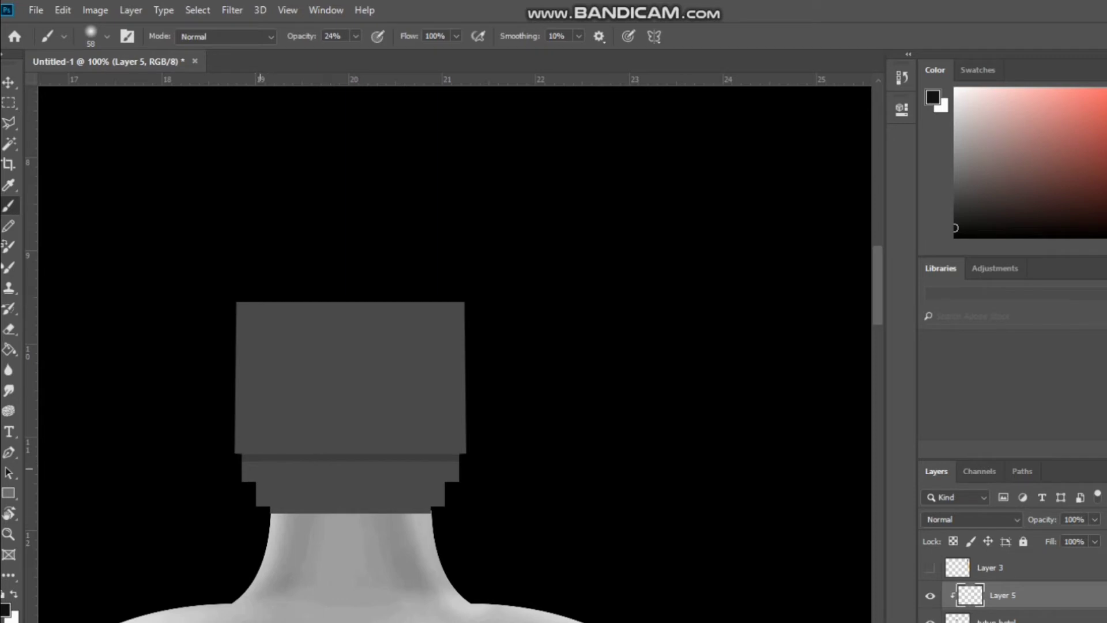
# Darken the cap's stepped lower section with near-black strokes from the 58 px soft brush at 24% opacity
pyautogui.moveTo(255, 471)
pyautogui.mouseDown()
pyautogui.moveTo(387, 476)
pyautogui.moveTo(357, 470)
pyautogui.mouseUp()
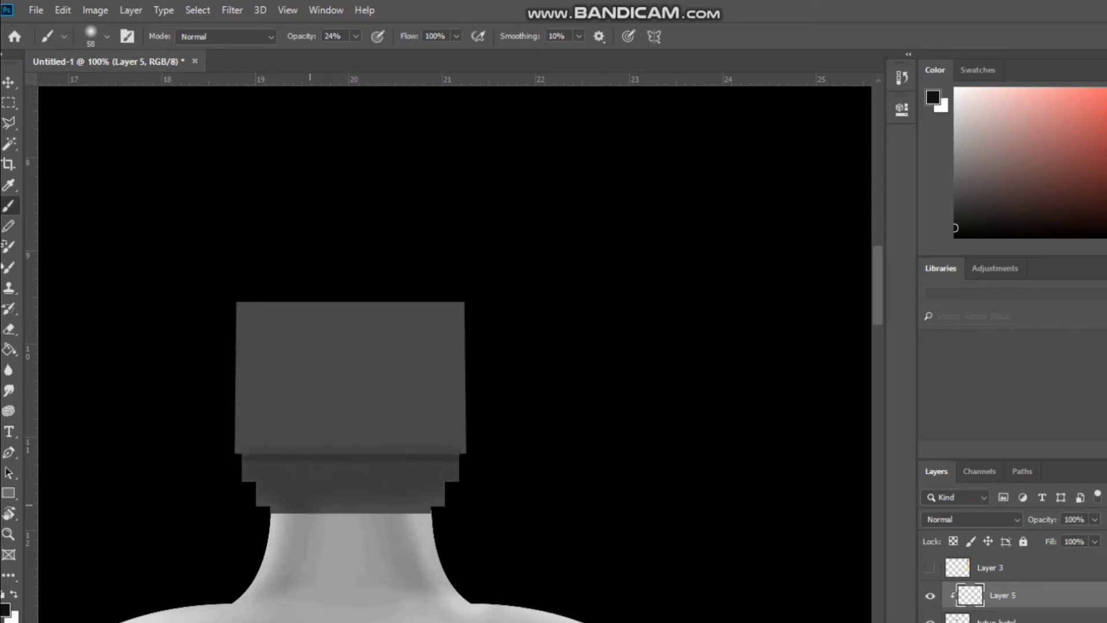
pyautogui.moveTo(310, 506); pyautogui.dragTo(447, 467)
pyautogui.moveTo(245, 461); pyautogui.dragTo(428, 465)
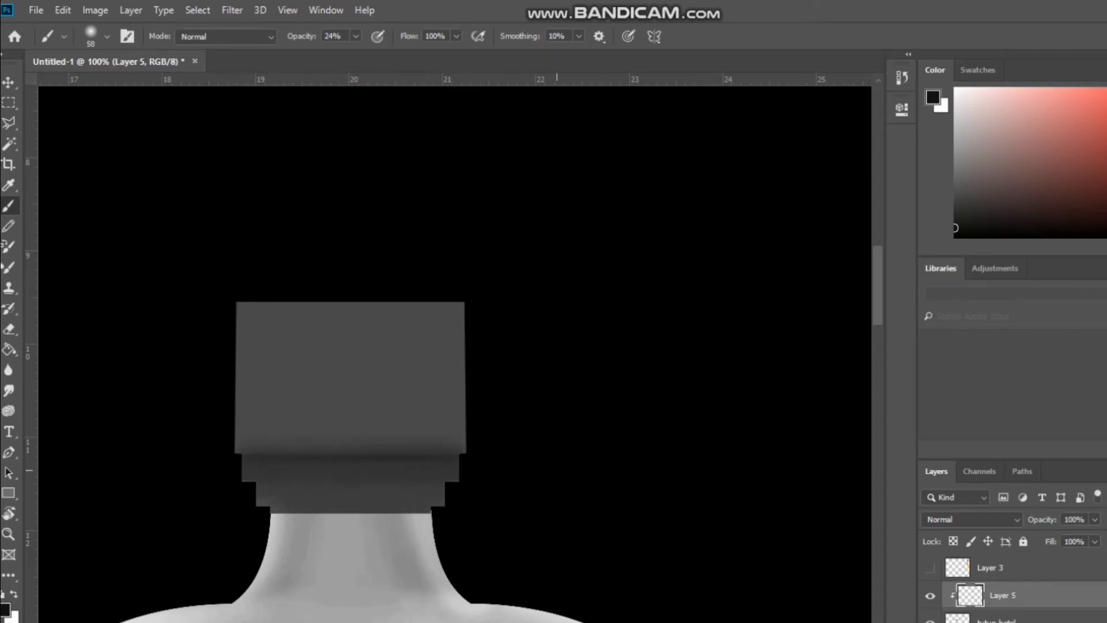
pyautogui.hotkey('ctrl', 'z')
pyautogui.moveTo(315, 474); pyautogui.dragTo(440, 477)
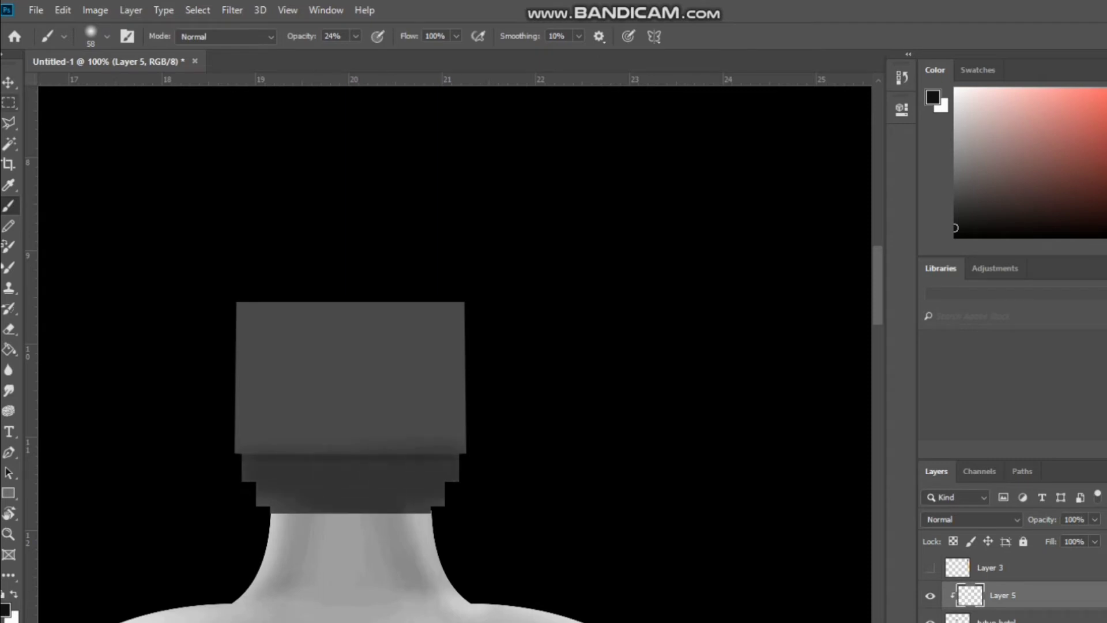
# Select a thin horizontal strip near the cap's top edge and brush it with near-black as the first groove
pyautogui.press('m')
pyautogui.moveTo(229, 309)
pyautogui.mouseDown()
pyautogui.moveTo(501, 327)
pyautogui.moveTo(502, 315)
pyautogui.mouseUp()
pyautogui.press('b')
pyautogui.moveTo(234, 312); pyautogui.dragTo(470, 312)
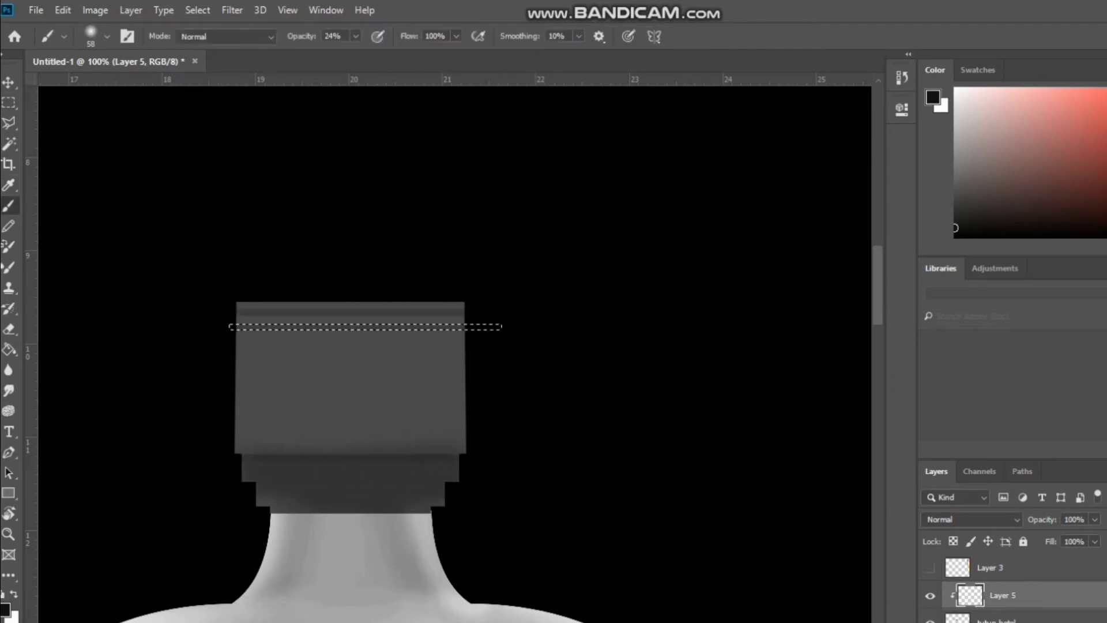
# Shift the strip selection down in even intervals and brush dark grooves across the upper half of the cap
pyautogui.click(9, 102)
pyautogui.press('Down')
pyautogui.press('Down')
pyautogui.press('Down')
pyautogui.press('Down')
pyautogui.press('Down')
pyautogui.press('Down')
pyautogui.press('Down')
pyautogui.press('Down')
pyautogui.press('Down')
pyautogui.press('Down')
pyautogui.press('Down')
pyautogui.press('Down')
pyautogui.press('Down')
pyautogui.press('Down')
pyautogui.press('Down')
pyautogui.press('Down')
pyautogui.press('Down')
pyautogui.press('Down')
pyautogui.press('Down')
pyautogui.press('Down')
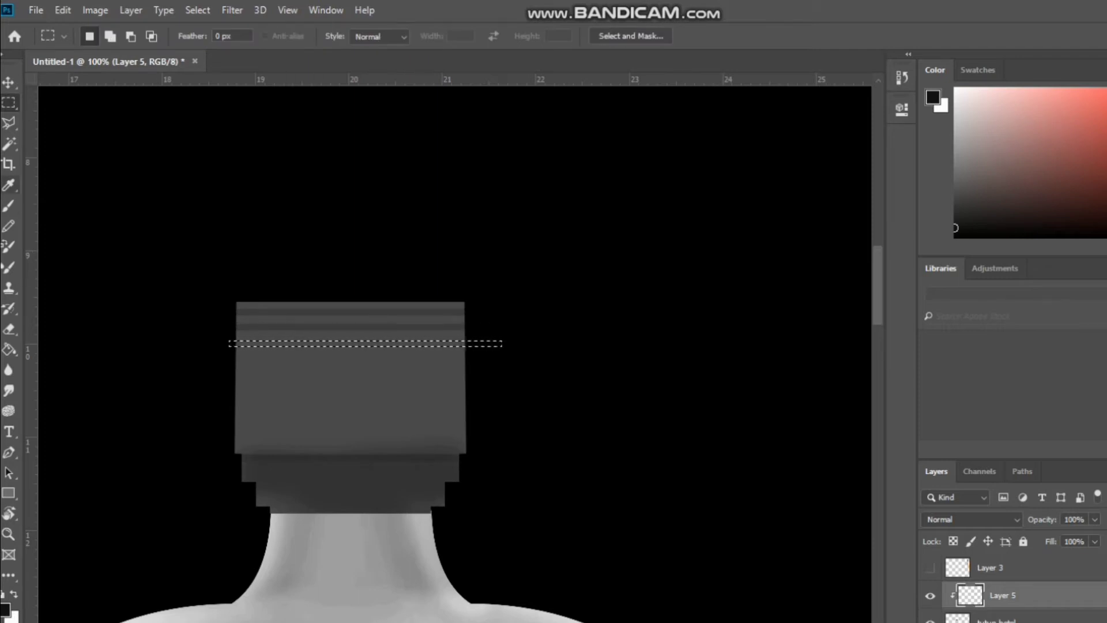
pyautogui.click(9, 206)
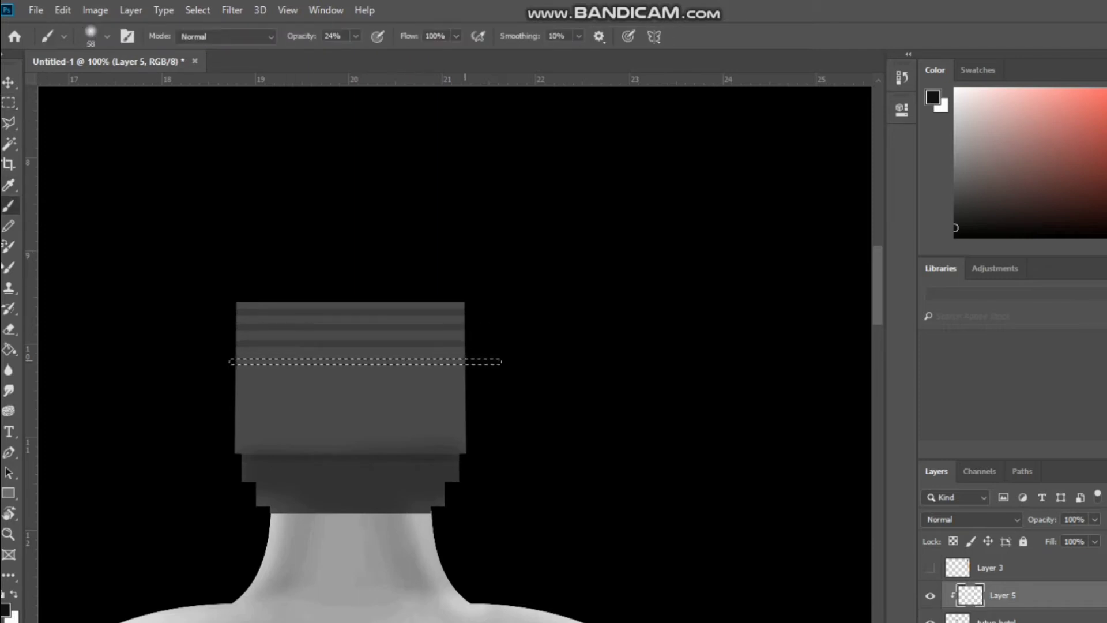
pyautogui.moveTo(234, 362); pyautogui.dragTo(473, 362)
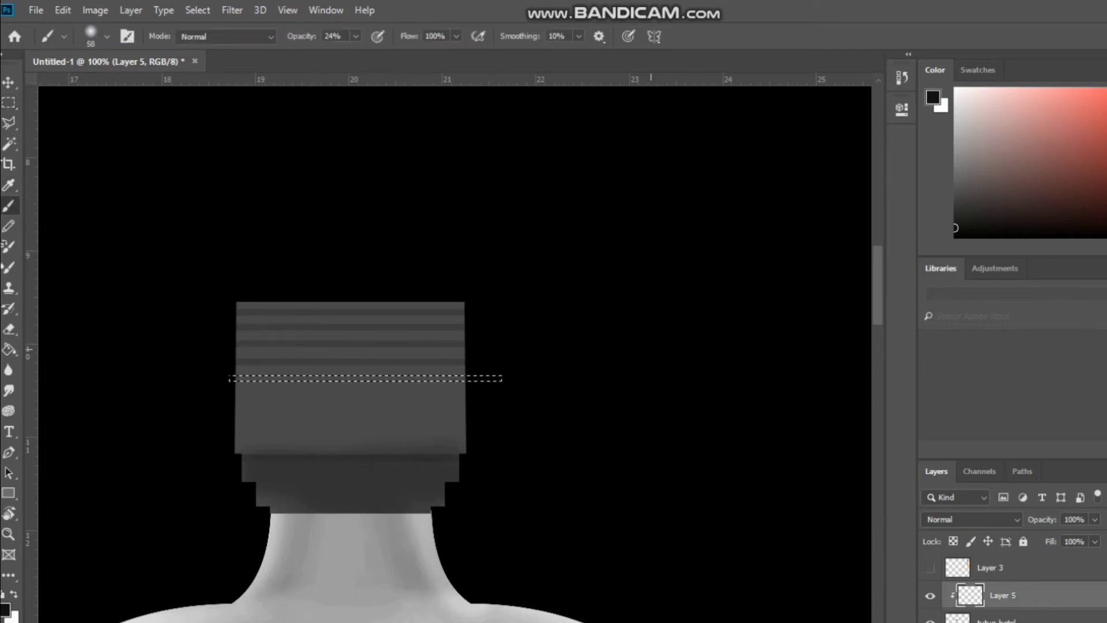
# Continue brushing evenly spaced dark grooves down the cap's lower half, shifting the strip selection down between strokes
pyautogui.moveTo(487, 379); pyautogui.dragTo(233, 379)
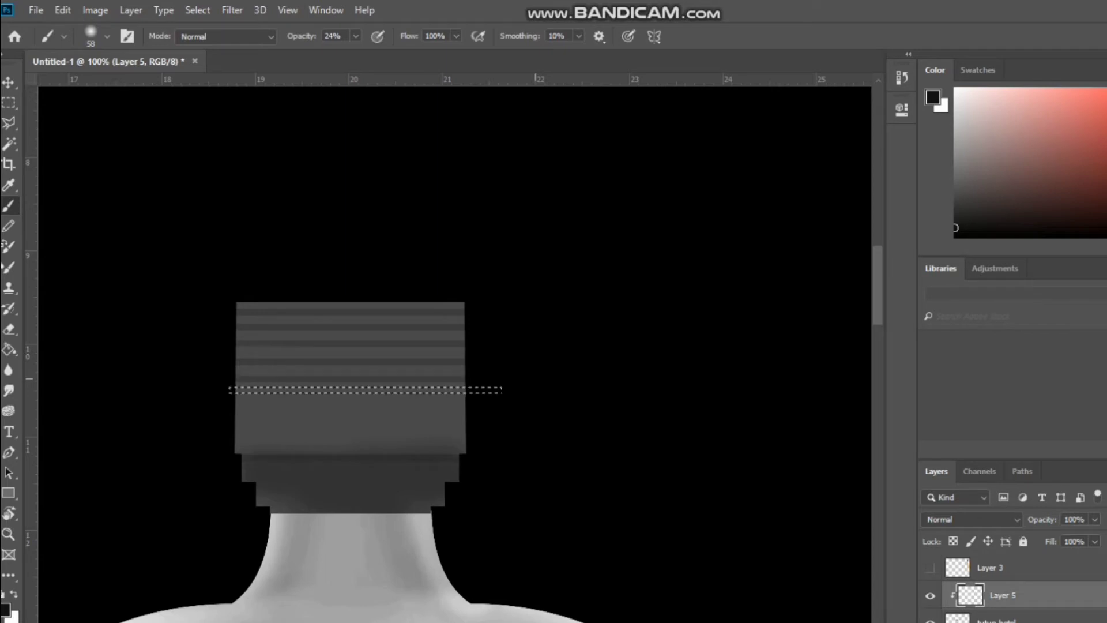
pyautogui.press('Down')
pyautogui.press('Down')
pyautogui.press('Down')
pyautogui.press('Down')
pyautogui.press('Down')
pyautogui.press('Down')
pyautogui.press('Down')
pyautogui.moveTo(231, 395); pyautogui.dragTo(592, 394)
pyautogui.press('Down')
pyautogui.press('Down')
pyautogui.press('Down')
pyautogui.press('Down')
pyautogui.press('Down')
pyautogui.press('Down')
pyautogui.press('Down')
pyautogui.press('Down')
pyautogui.press('Down')
pyautogui.press('Down')
pyautogui.press('Down')
pyautogui.press('Down')
pyautogui.press('Down')
pyautogui.press('Down')
pyautogui.press('Down')
pyautogui.press('Down')
pyautogui.press('Down')
pyautogui.press('Down')
pyautogui.press('Down')
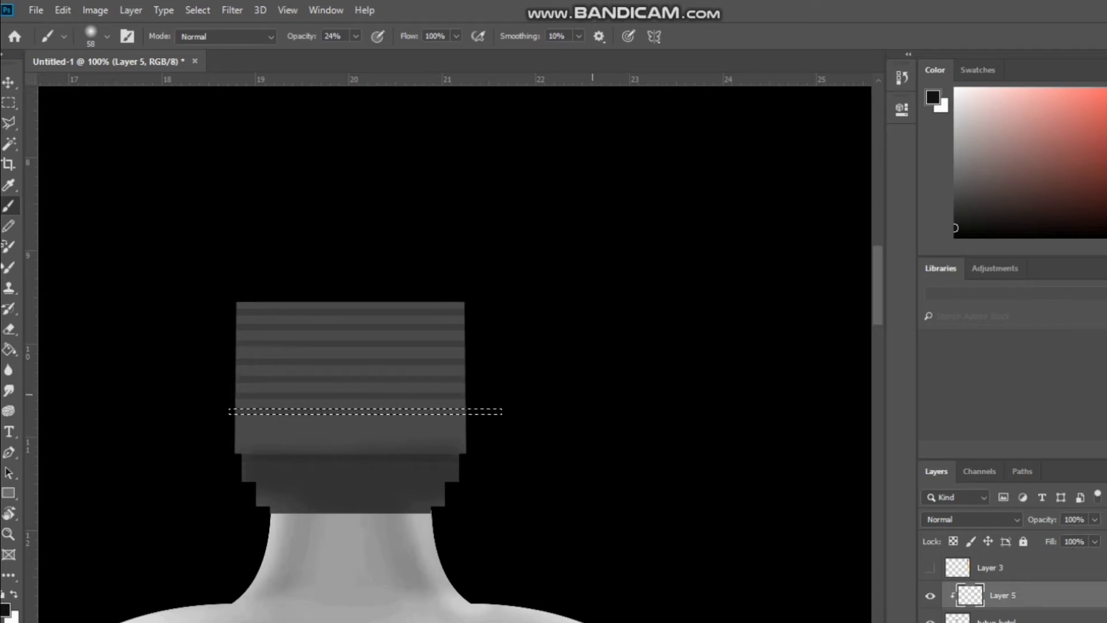
pyautogui.moveTo(496, 412); pyautogui.dragTo(232, 411)
# Select the band along the lower edge of the cap's grooved part, brush it with black and deselect
pyautogui.moveTo(496, 425)
pyautogui.mouseDown()
pyautogui.moveTo(232, 426)
pyautogui.moveTo(506, 453)
pyautogui.mouseUp()
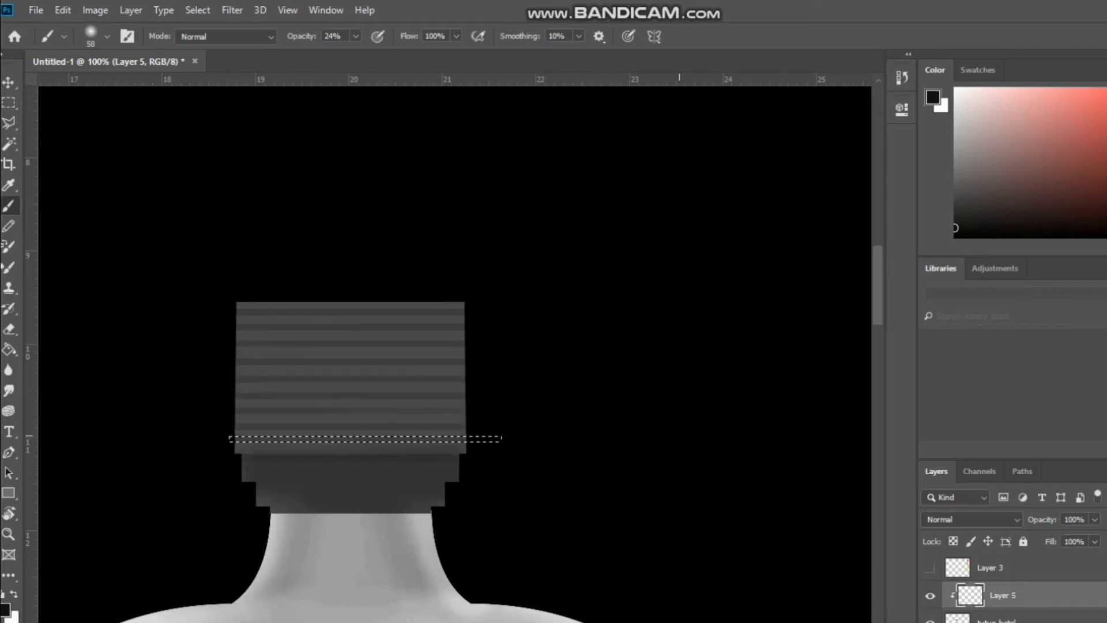
pyautogui.hotkey('ctrl', 'd')
pyautogui.press('m')
pyautogui.press('b')
pyautogui.click(4, 609)
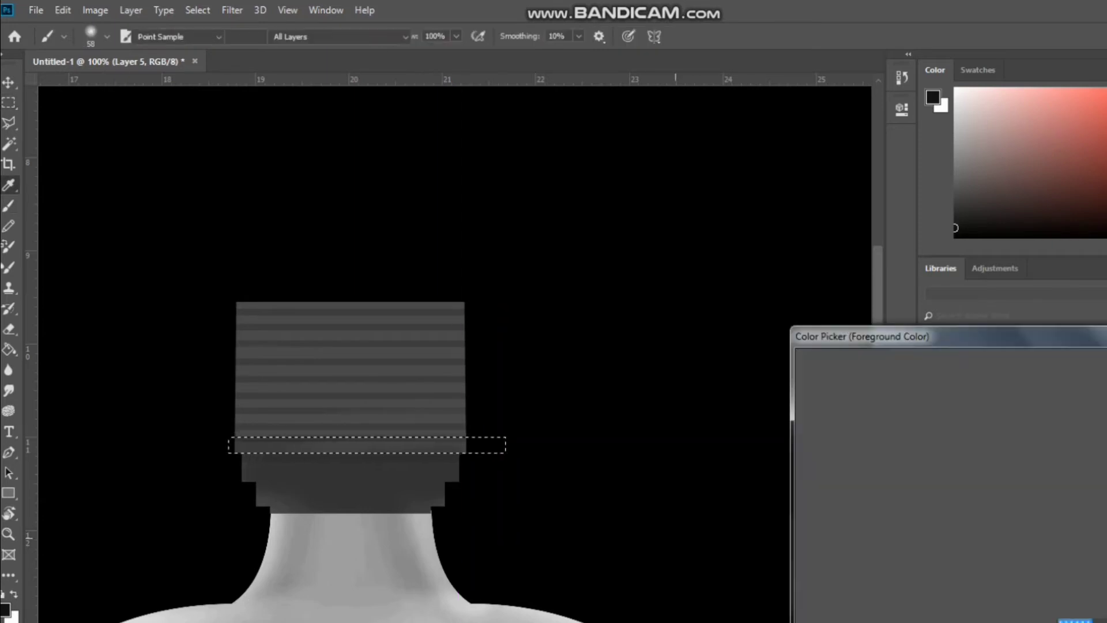
pyautogui.click(804, 574)
pyautogui.press('Return')
pyautogui.moveTo(231, 443); pyautogui.dragTo(501, 443)
pyautogui.hotkey('ctrl', 'd')
# Add a new clipped layer above Layer 5 and brush black over the cap's centre, leaving its side edges lighter
pyautogui.click(1074, 620)
pyautogui.rightClick(922, 548)
pyautogui.click(761, 265)
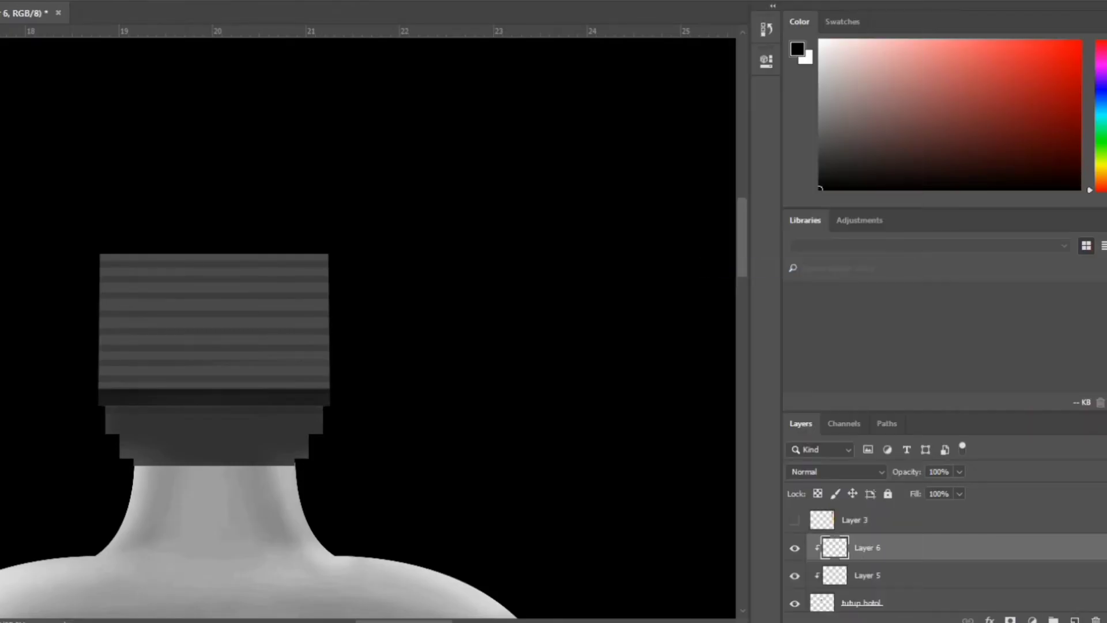
pyautogui.moveTo(106, 263); pyautogui.dragTo(286, 264)
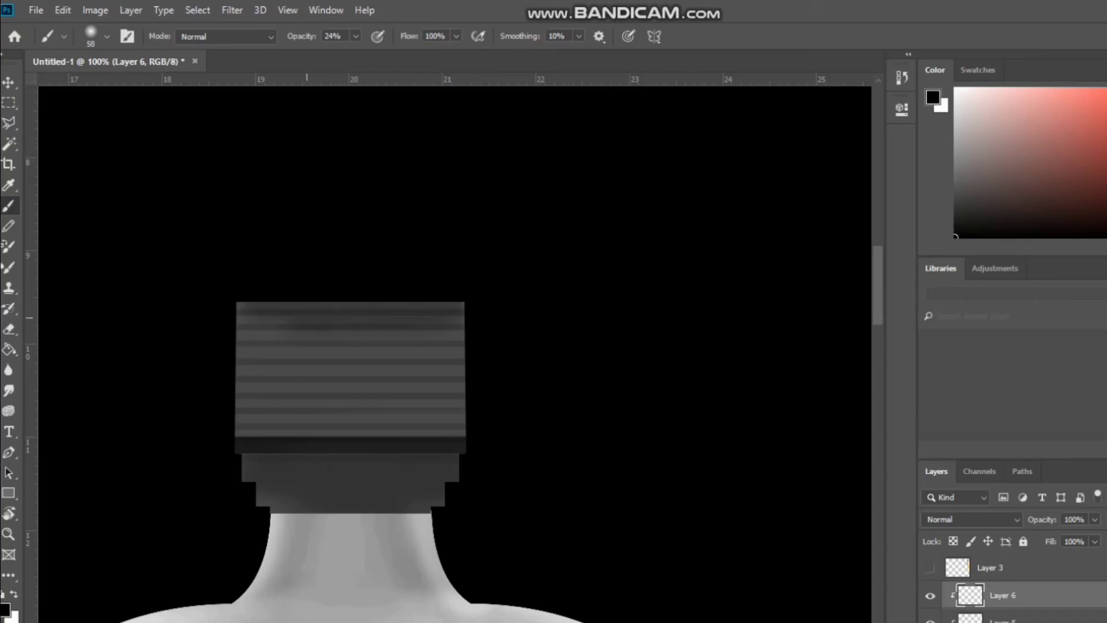
pyautogui.moveTo(307, 318)
pyautogui.mouseDown()
pyautogui.moveTo(441, 343)
pyautogui.moveTo(248, 346)
pyautogui.moveTo(447, 369)
pyautogui.moveTo(428, 392)
pyautogui.moveTo(276, 408)
pyautogui.moveTo(428, 414)
pyautogui.mouseUp()
# Choose a mid-grey and try a thin 21 px soft brush highlight across the top of the cap
pyautogui.click(4, 610)
pyautogui.click(805, 461)
pyautogui.press('Return')
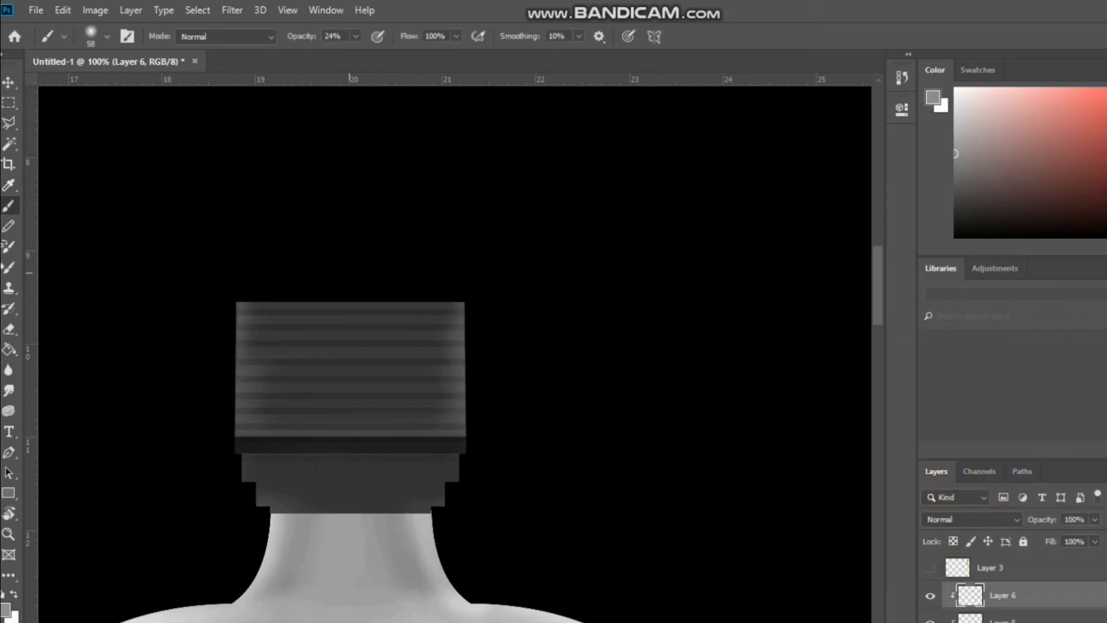
pyautogui.rightClick(285, 319)
pyautogui.moveTo(260, 314)
pyautogui.mouseDown()
pyautogui.moveTo(408, 326)
pyautogui.moveTo(267, 315)
pyautogui.moveTo(447, 315)
pyautogui.mouseUp()
pyautogui.hotkey('ctrl', 'z')
# On Layer 5, select the strip directly below the cap's grooved part and brush it with black at 100% opacity
pyautogui.moveTo(226, 416)
pyautogui.mouseDown()
pyautogui.moveTo(298, 399)
pyautogui.moveTo(436, 406)
pyautogui.mouseUp()
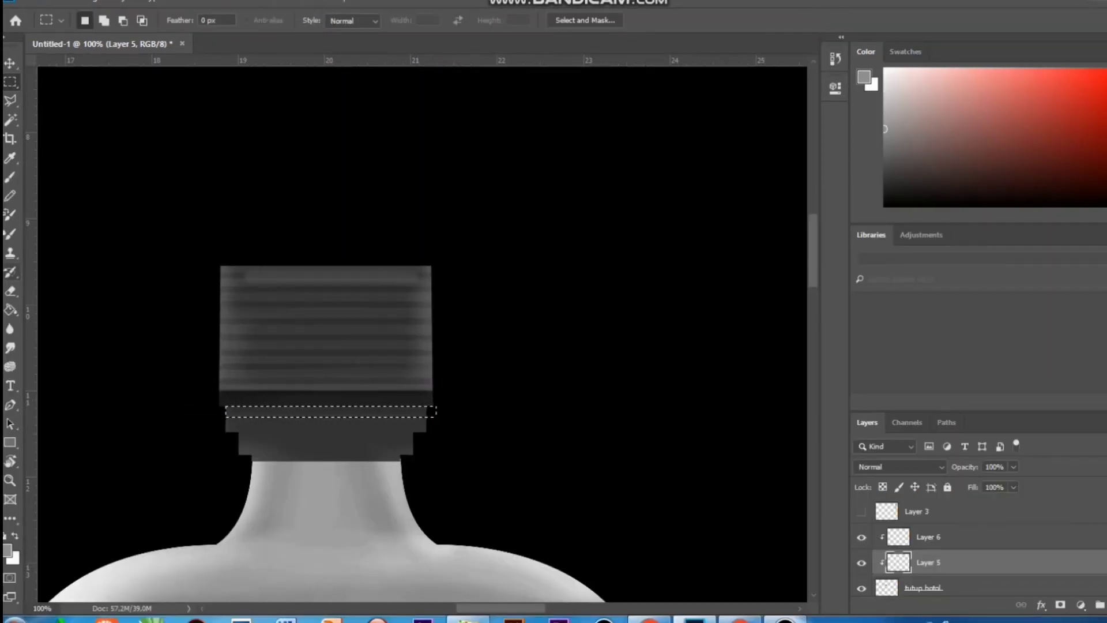
pyautogui.click(10, 177)
pyautogui.click(7, 551)
pyautogui.moveTo(756, 503); pyautogui.dragTo(743, 521)
pyautogui.click(1075, 325)
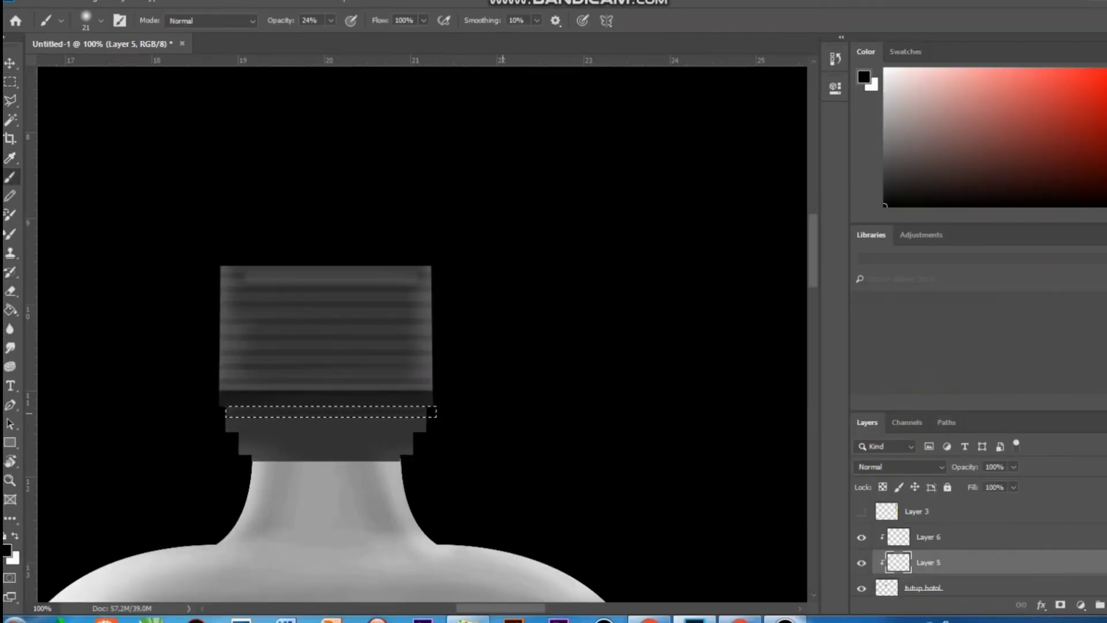
pyautogui.press('0')
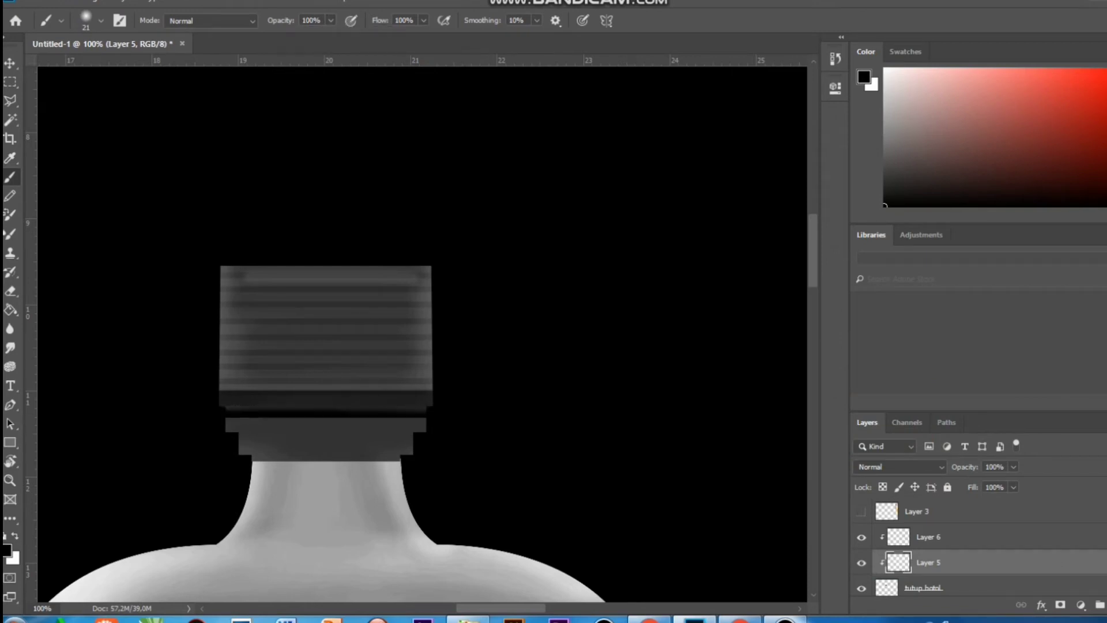
# Select the lower step of the collar and brush black shading along its upper edge at 58% opacity
pyautogui.press('m')
pyautogui.moveTo(286, 452); pyautogui.dragTo(436, 454)
pyautogui.press('b')
pyautogui.press('5')
pyautogui.press('8')
pyautogui.moveTo(242, 437); pyautogui.dragTo(289, 436)
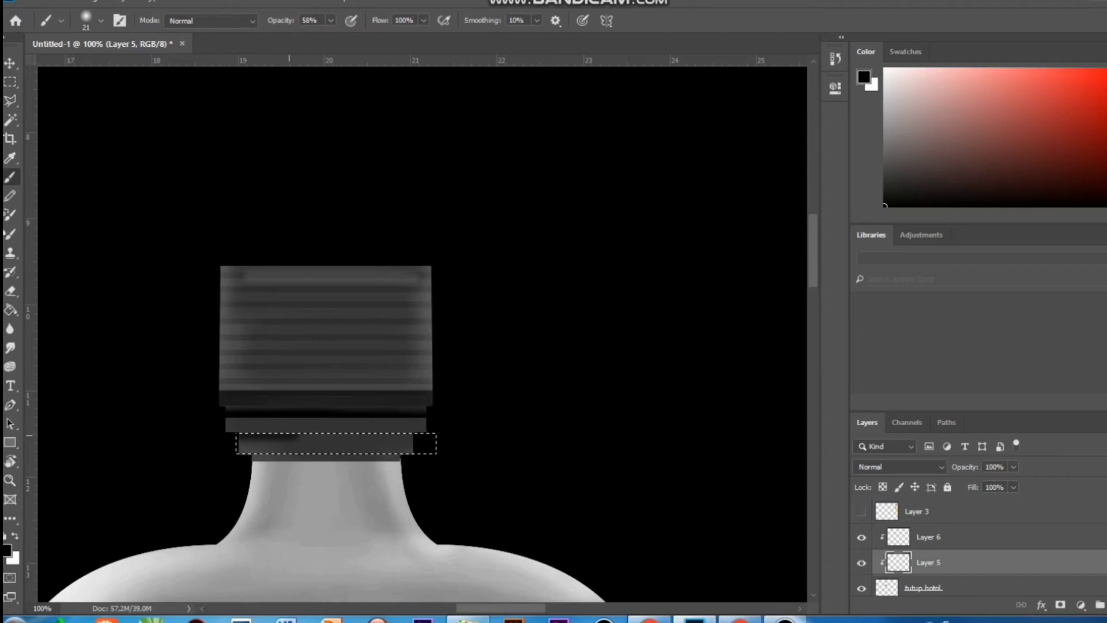
# Select the collar's lower part down to the neck and brush it softly with black, using a 59 px brush at 29% opacity
pyautogui.press('m')
pyautogui.moveTo(435, 492)
pyautogui.mouseDown()
pyautogui.moveTo(353, 458)
pyautogui.moveTo(232, 442)
pyautogui.mouseUp()
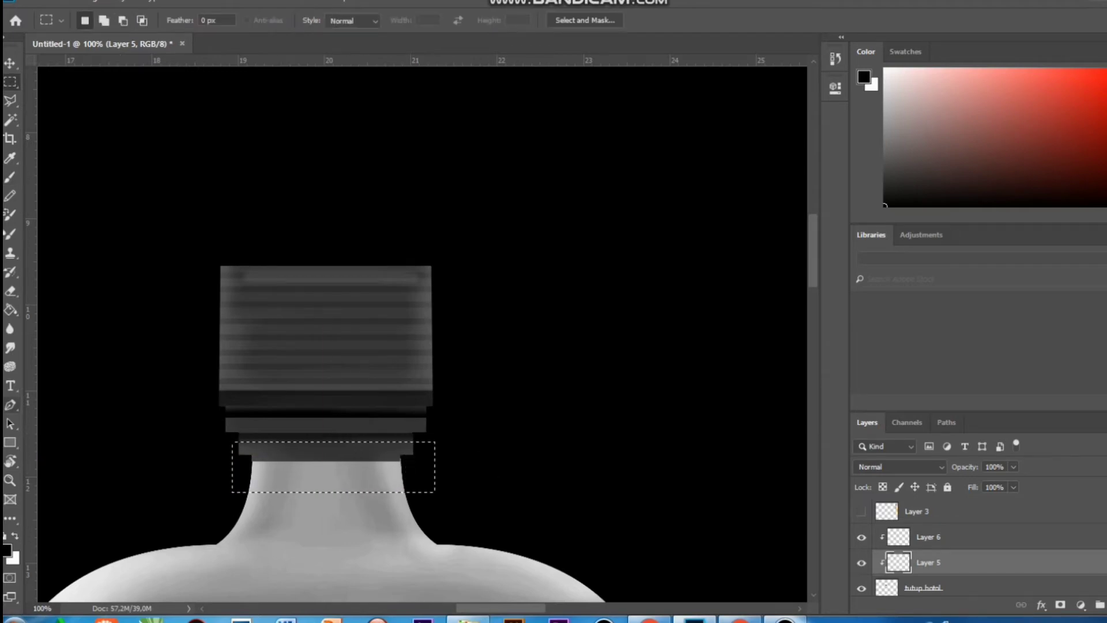
pyautogui.click(10, 177)
pyautogui.click(330, 21)
pyautogui.moveTo(331, 37); pyautogui.dragTo(310, 37)
pyautogui.rightClick(411, 277)
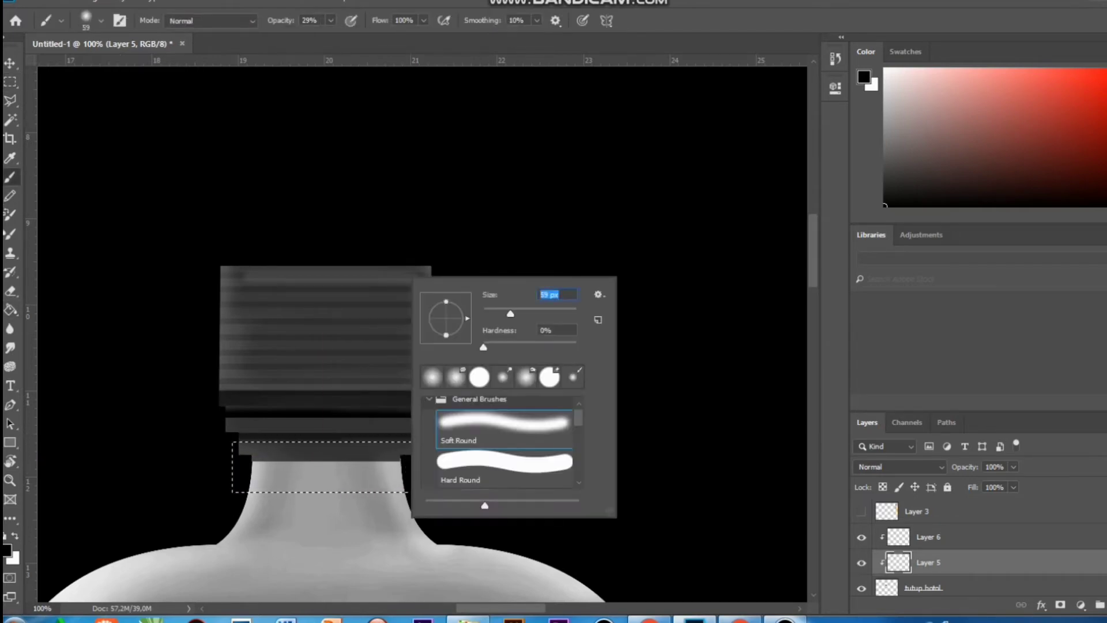
pyautogui.moveTo(249, 463); pyautogui.dragTo(379, 462)
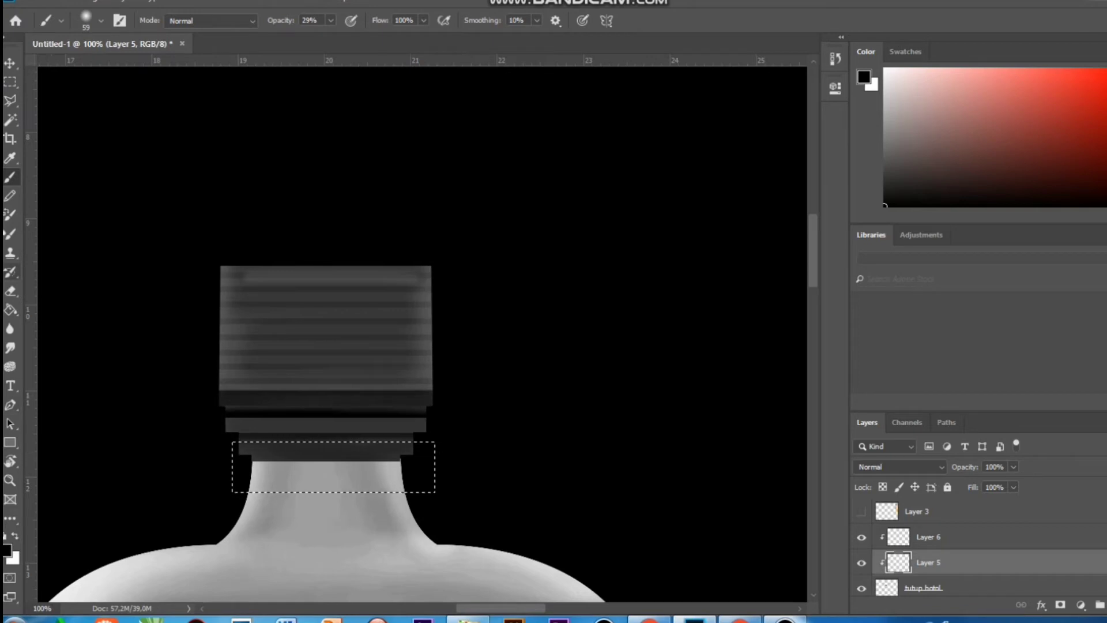
# Choose light grey c1c1c1 and brush a soft highlight on the left end of the collar's lower step
pyautogui.click(7, 551)
pyautogui.click(749, 375)
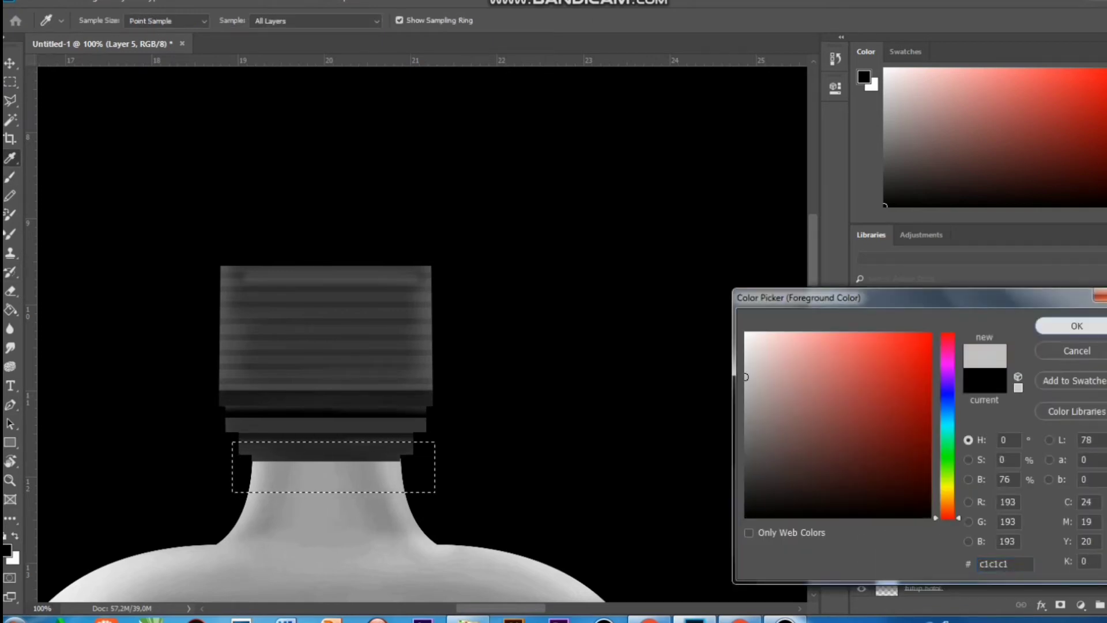
pyautogui.click(1076, 326)
pyautogui.moveTo(236, 446); pyautogui.dragTo(239, 479)
# Select a thin strip across the cap's top groove and brush black lines at 34% opacity down all grooves, shifting the selection between strokes, then deselect
pyautogui.press('m')
pyautogui.moveTo(217, 285); pyautogui.dragTo(445, 287)
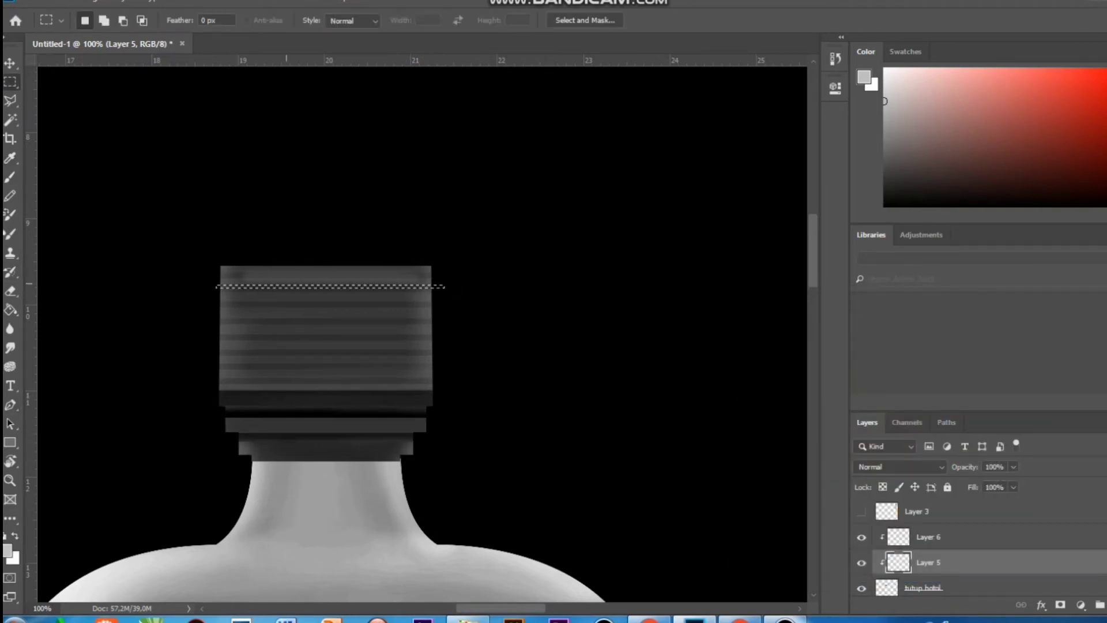
pyautogui.click(7, 551)
pyautogui.click(745, 517)
pyautogui.click(1076, 326)
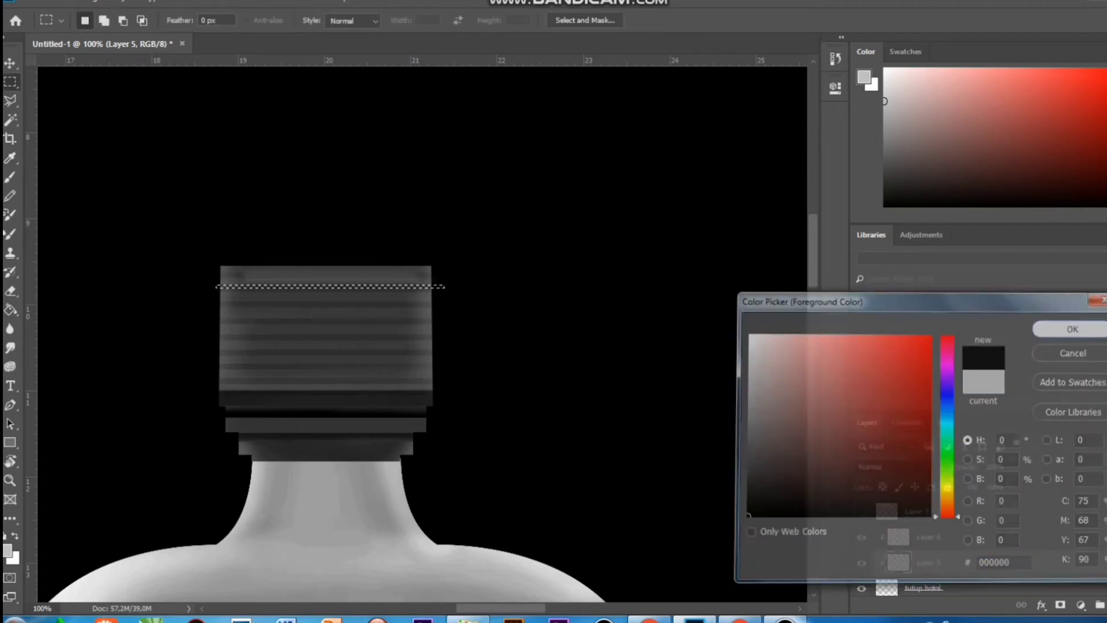
pyautogui.press('b')
pyautogui.moveTo(221, 288); pyautogui.dragTo(436, 292)
pyautogui.press('m')
pyautogui.hotkey('shift', 'Down')
pyautogui.hotkey('shift', 'Down')
pyautogui.press('b')
pyautogui.press('Down')
pyautogui.press('Down')
pyautogui.press('Down')
pyautogui.press('Down')
pyautogui.press('Down')
pyautogui.press('Down')
pyautogui.press('Down')
pyautogui.press('Down')
pyautogui.press('Down')
pyautogui.press('Down')
pyautogui.press('Down')
pyautogui.press('Down')
pyautogui.press('Down')
pyautogui.press('Down')
pyautogui.press('Down')
pyautogui.press('Down')
pyautogui.press('Down')
pyautogui.press('Down')
pyautogui.press('Down')
pyautogui.press('Down')
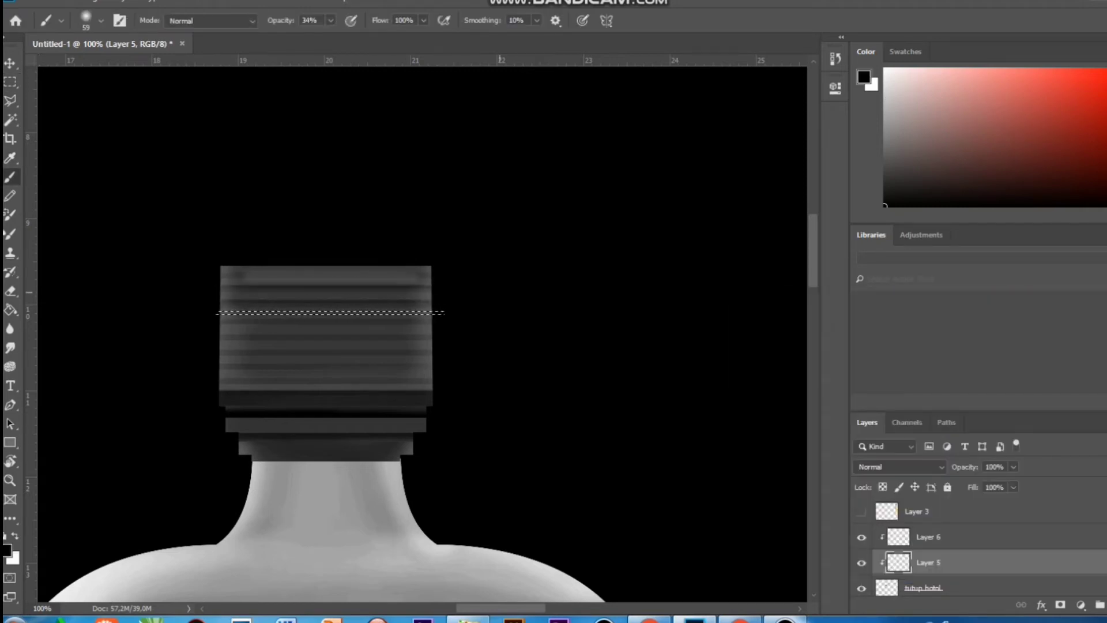
pyautogui.press('Down')
pyautogui.press('Down')
pyautogui.press('Down')
pyautogui.press('Down')
pyautogui.press('Down')
pyautogui.press('Down')
pyautogui.press('Down')
pyautogui.press('Down')
pyautogui.press('Down')
pyautogui.press('Down')
pyautogui.press('Down')
pyautogui.press('Down')
pyautogui.press('Down')
pyautogui.press('Down')
pyautogui.press('Down')
pyautogui.press('Down')
pyautogui.press('Down')
pyautogui.press('Down')
pyautogui.press('Down')
pyautogui.press('Down')
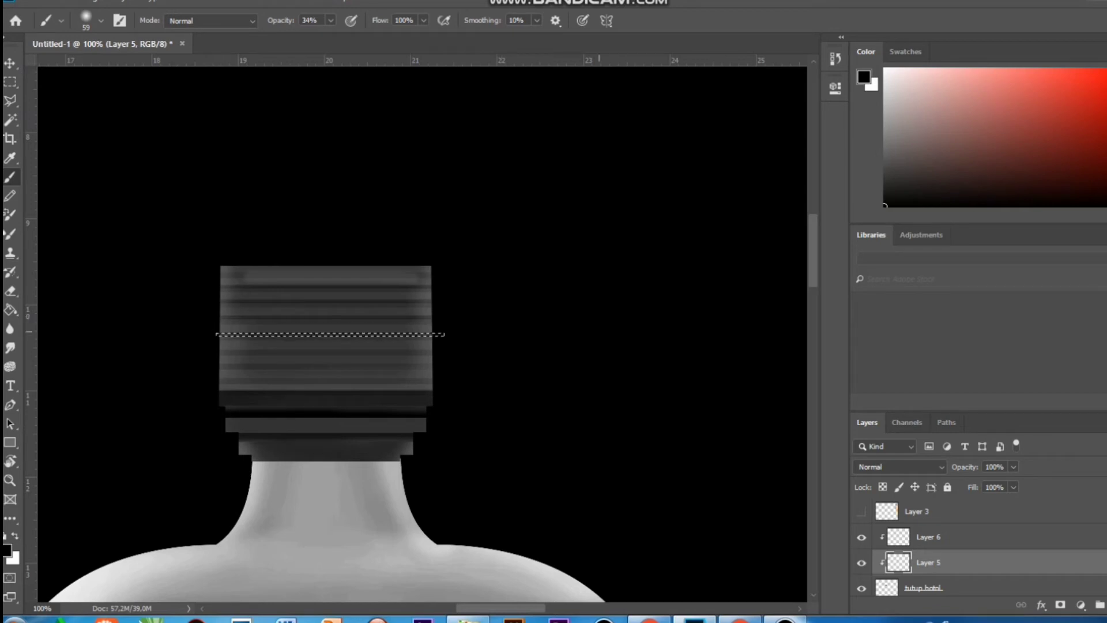
pyautogui.press('Down')
pyautogui.press('Down')
pyautogui.press('Down')
pyautogui.press('Down')
pyautogui.press('Down')
pyautogui.press('Down')
pyautogui.press('Down')
pyautogui.press('Down')
pyautogui.press('Down')
pyautogui.press('Down')
pyautogui.press('Down')
pyautogui.press('Down')
pyautogui.press('Down')
pyautogui.press('Down')
pyautogui.press('Down')
pyautogui.press('Down')
pyautogui.press('Down')
pyautogui.press('Down')
pyautogui.press('Down')
pyautogui.press('Down')
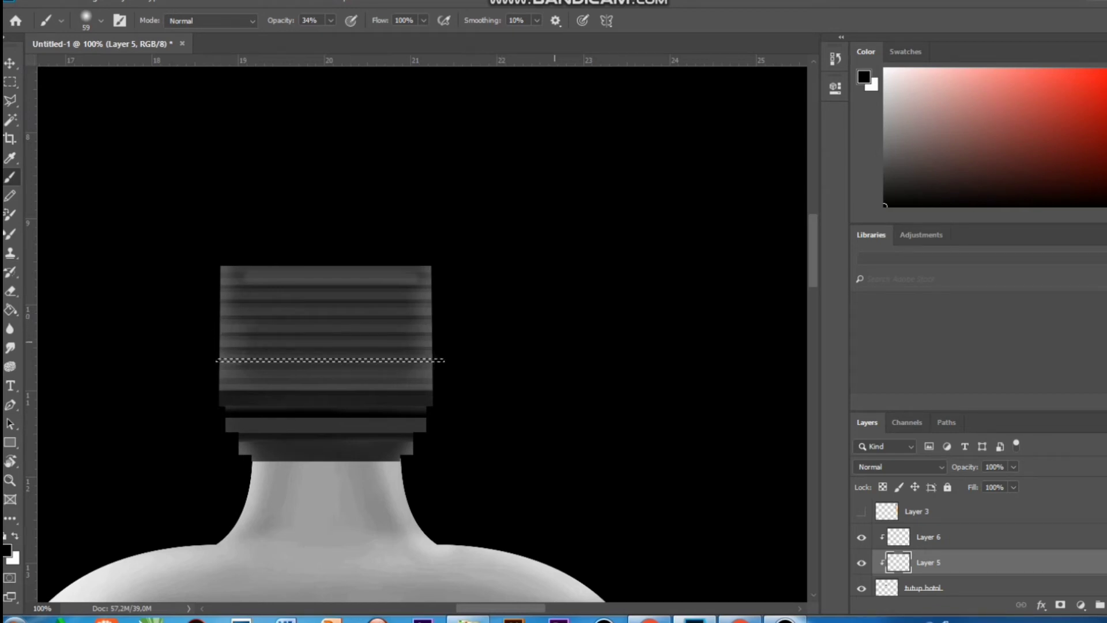
pyautogui.press('Down')
pyautogui.press('Down')
pyautogui.press('Down')
pyautogui.press('Down')
pyautogui.press('Down')
pyautogui.press('Down')
pyautogui.press('Down')
pyautogui.press('Down')
pyautogui.press('Down')
pyautogui.press('Down')
pyautogui.press('Down')
pyautogui.press('Down')
pyautogui.press('Down')
pyautogui.press('Down')
pyautogui.press('Down')
pyautogui.press('Down')
pyautogui.press('Down')
pyautogui.press('Down')
pyautogui.press('Down')
pyautogui.press('Down')
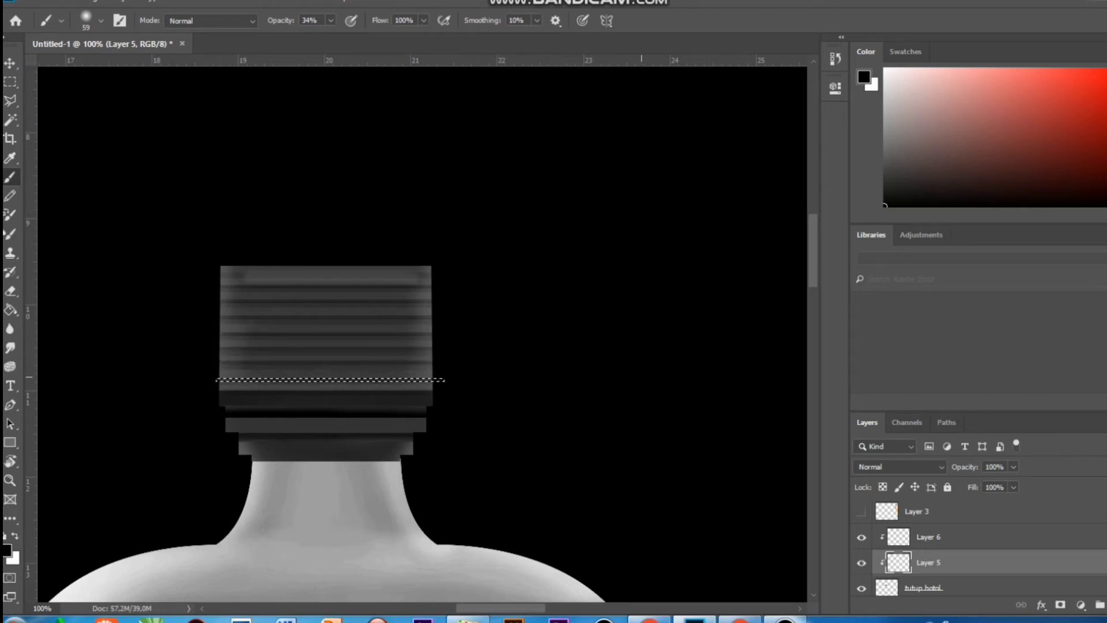
pyautogui.hotkey('ctrl', 'd')
# Select a narrower thin strip and brush light grey d3d3d3 highlight lines between the cap's grooves, shifting the selection down between strokes
pyautogui.press('m')
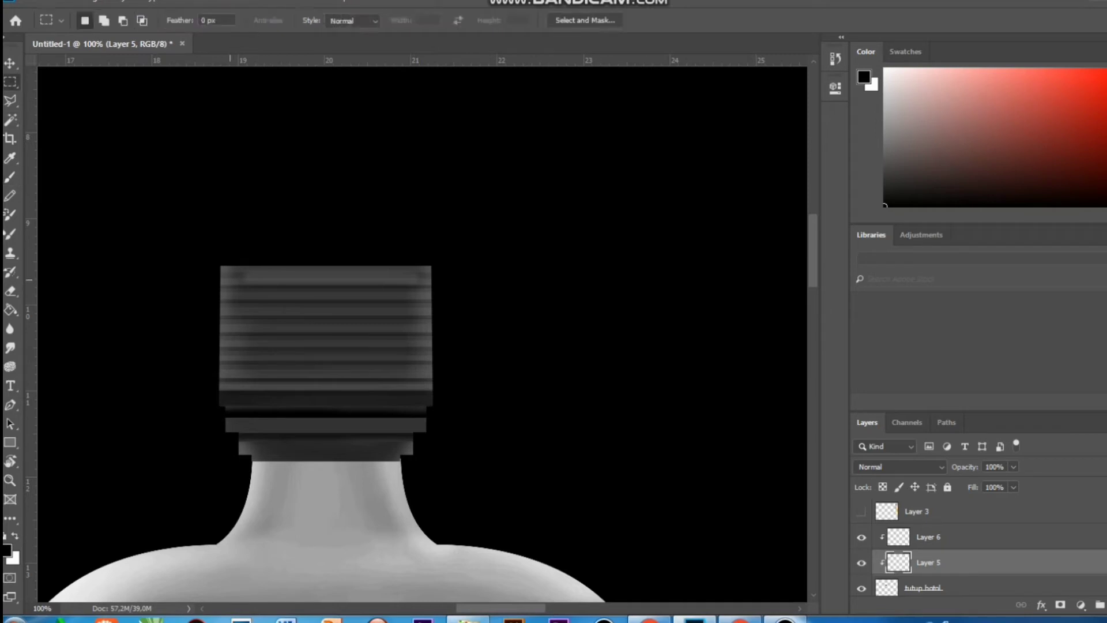
pyautogui.moveTo(230, 280); pyautogui.dragTo(412, 282)
pyautogui.click(7, 550)
pyautogui.moveTo(797, 358); pyautogui.dragTo(746, 364)
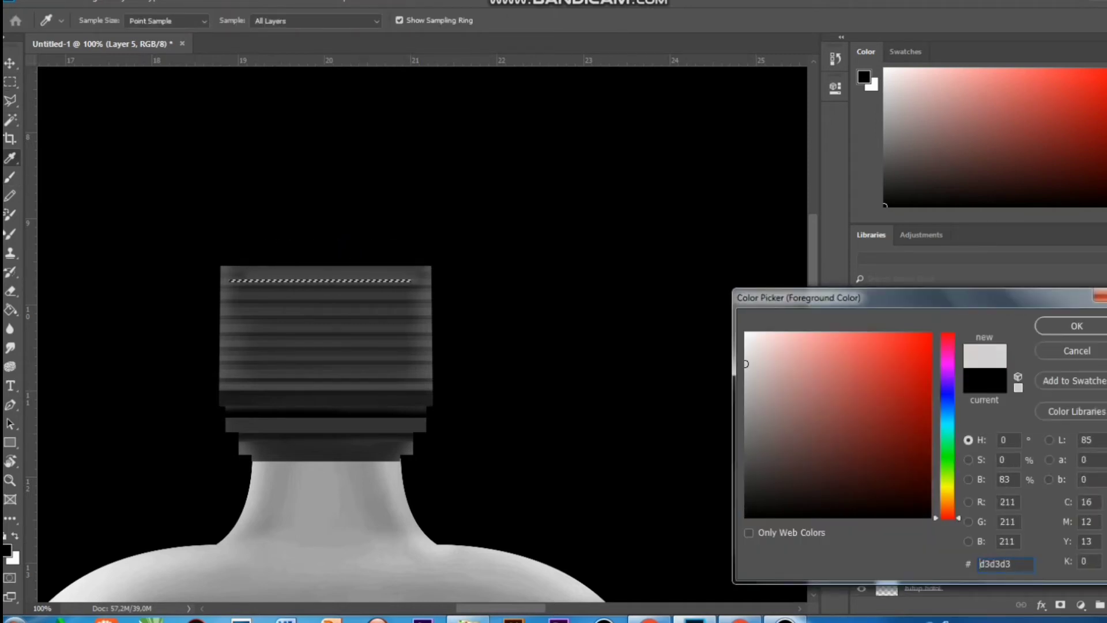
pyautogui.press('Return')
pyautogui.press('b')
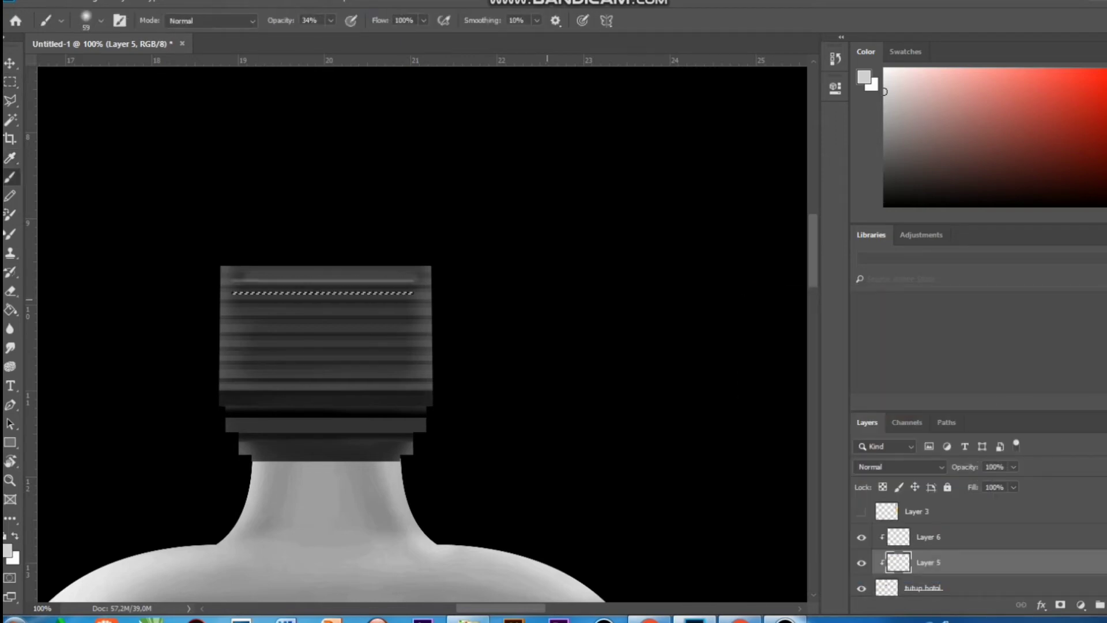
pyautogui.moveTo(547, 299); pyautogui.dragTo(547, 304)
pyautogui.moveTo(243, 290); pyautogui.dragTo(242, 321)
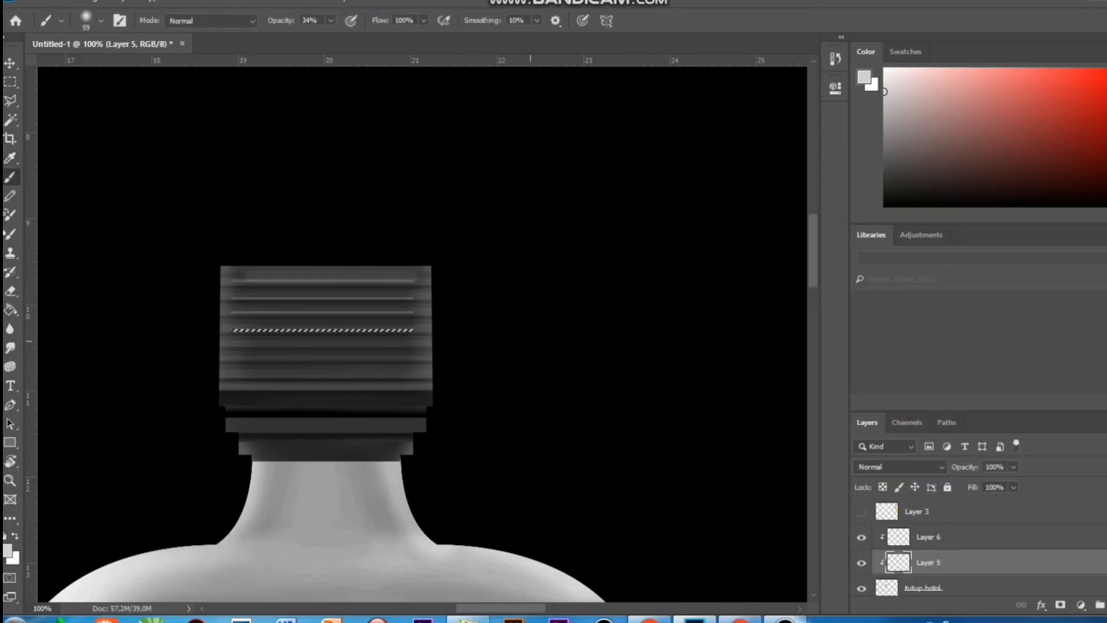
pyautogui.hotkey('ctrl', 'alt', 'shift', 'Down')
pyautogui.hotkey('ctrl', 'alt', 'shift', 'Down')
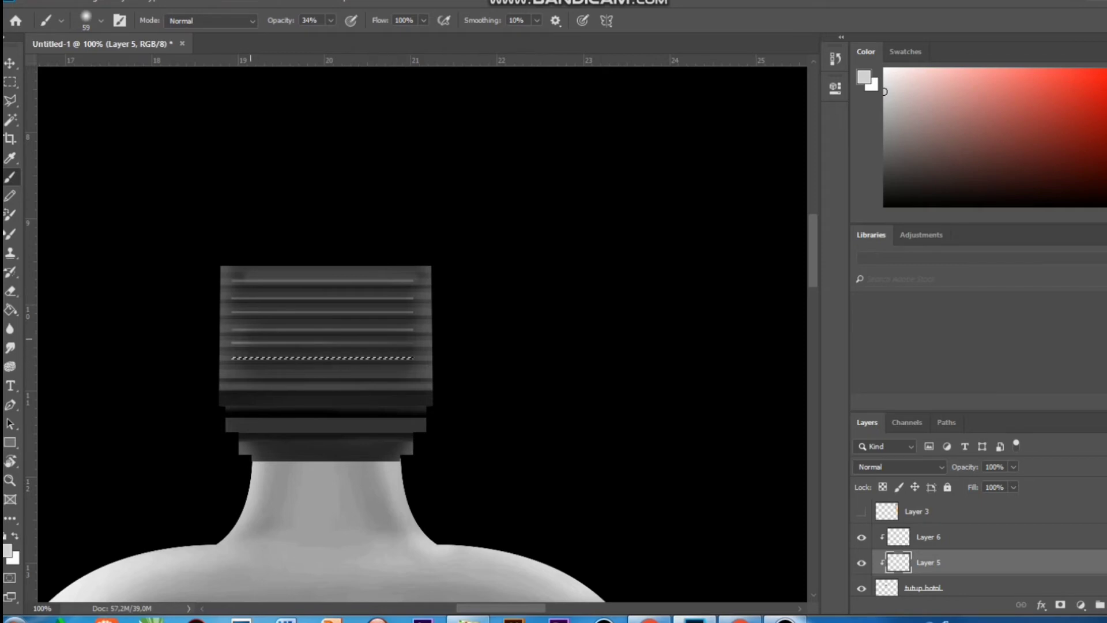
pyautogui.hotkey('ctrl', 'alt', 'shift', 'Down')
pyautogui.hotkey('ctrl', 'alt', 'shift', 'Down')
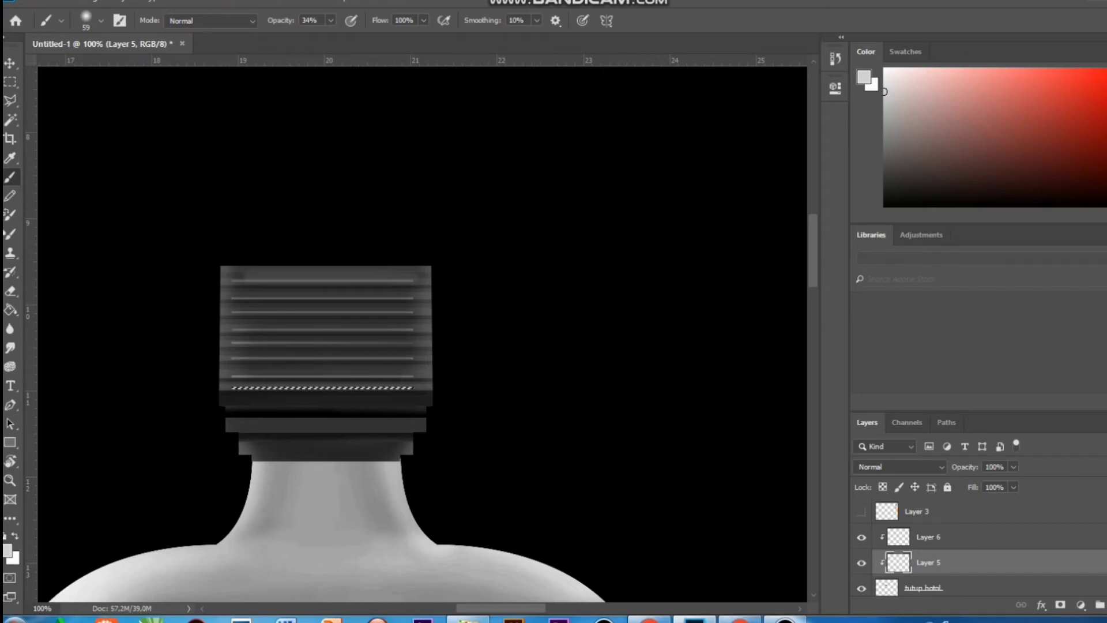
# Brush light grey highlights along the collar ring's upper edge and the lower step's bottom edge through a thin strip selection, then deselect
pyautogui.press('m')
pyautogui.moveTo(221, 417); pyautogui.dragTo(474, 421)
pyautogui.press('b')
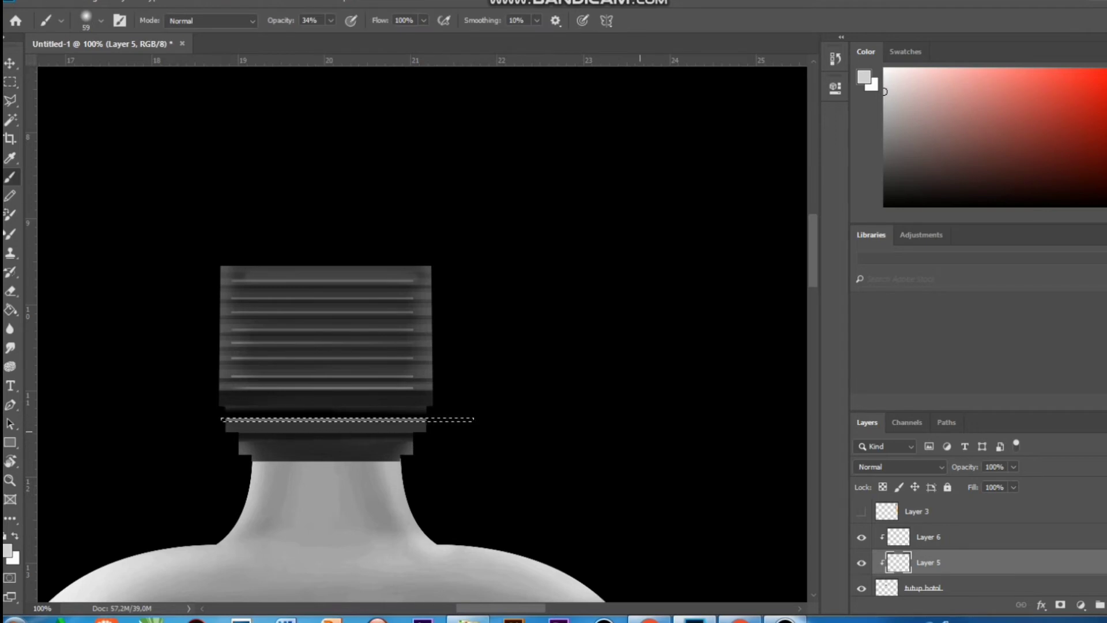
pyautogui.hotkey('ctrl', 'alt', 'shift', 'Down')
pyautogui.hotkey('ctrl', 'alt', 'shift', 'Down')
pyautogui.hotkey('ctrl', 'd')
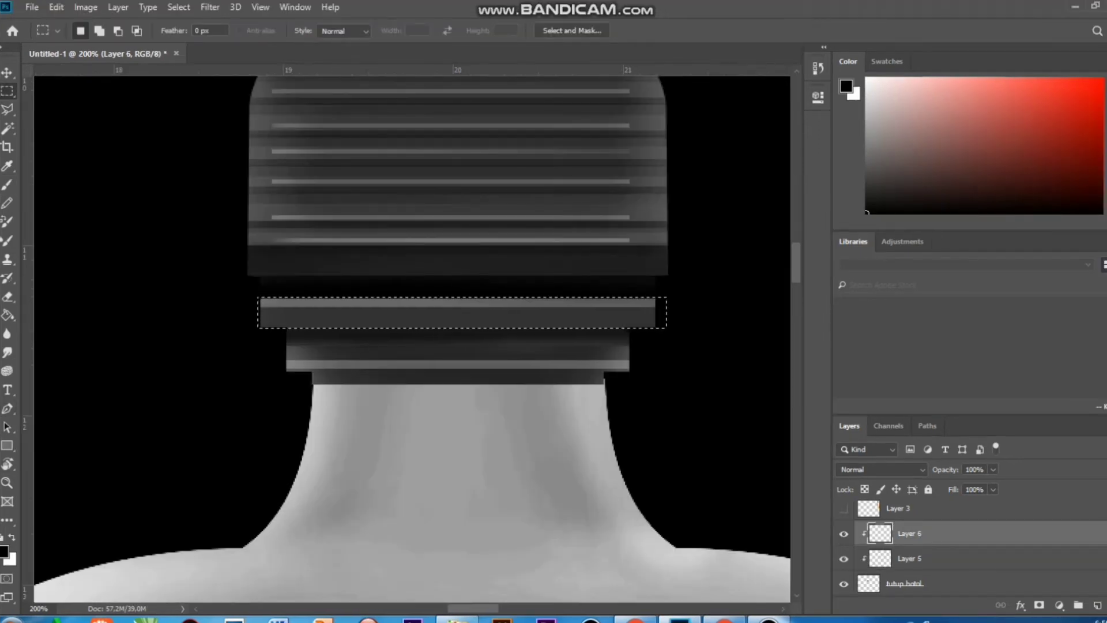
# Set the foreground colour to dark blue 00394c and brush it over the selected collar ring on Layer 6
pyautogui.write('i')
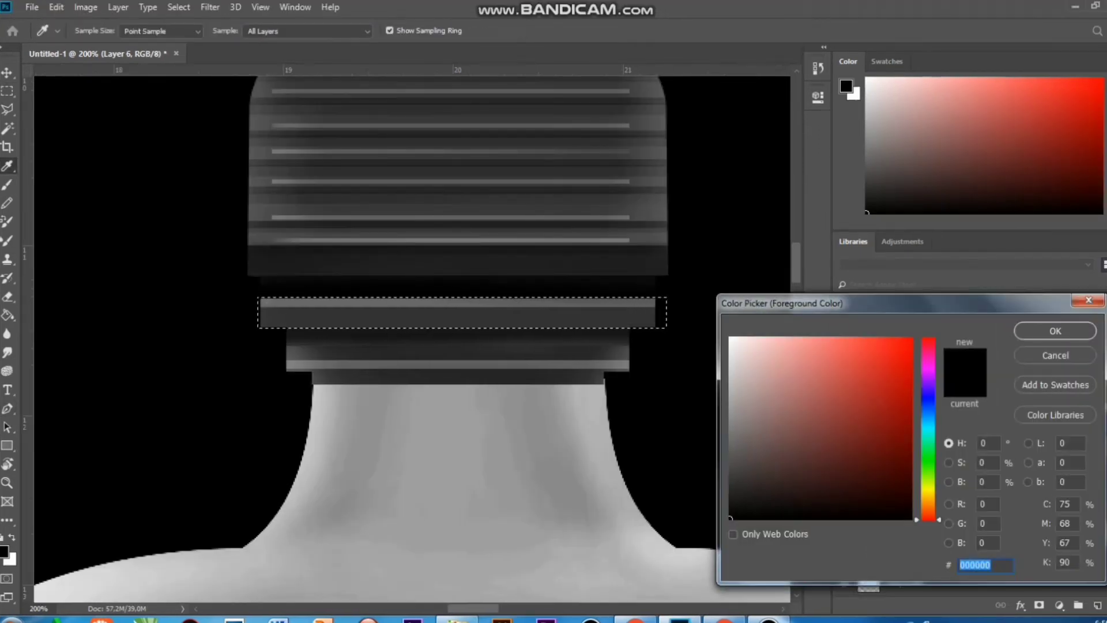
pyautogui.write('00394c')
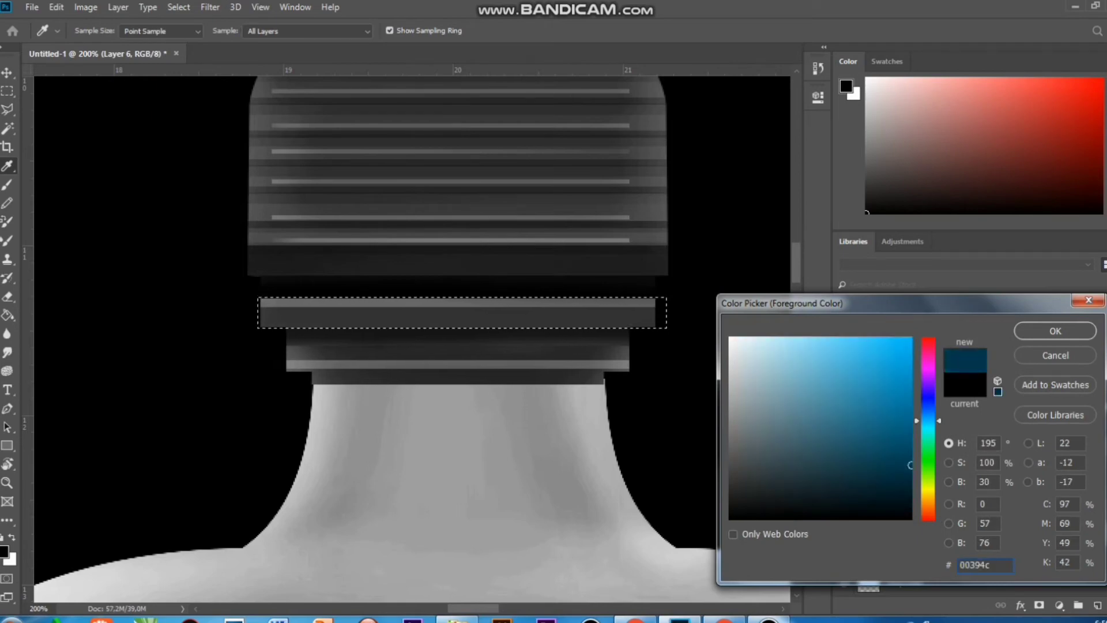
pyautogui.click(1055, 331)
pyautogui.moveTo(636, 309); pyautogui.dragTo(500, 295)
pyautogui.hotkey('ctrl', '+')
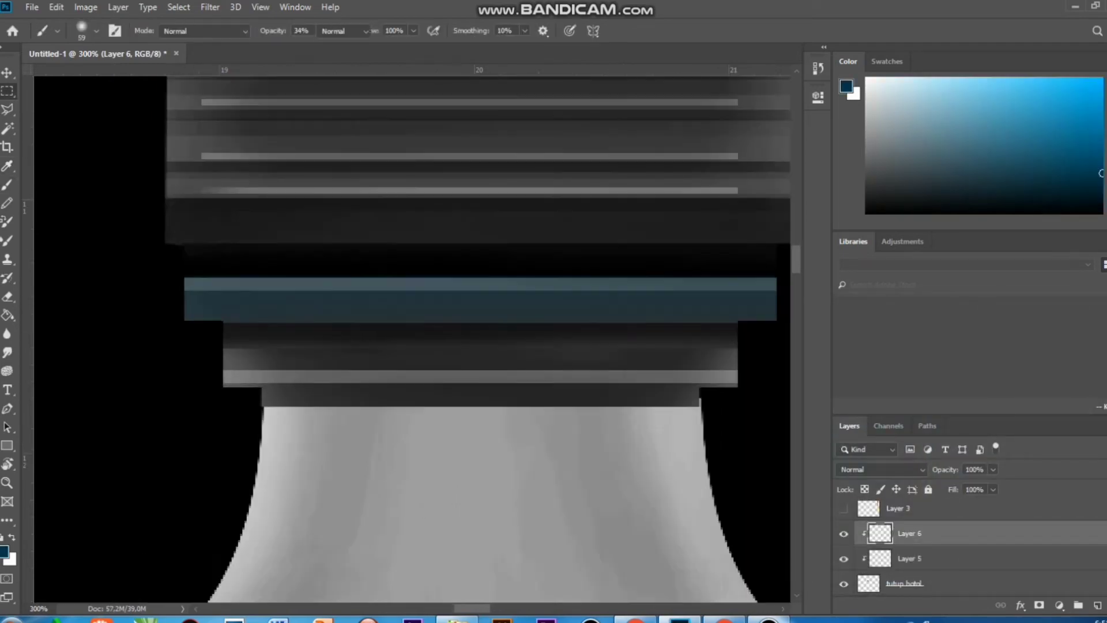
# Select the collar steps below the blue ring and brush them with the same dark blue
pyautogui.press('m')
pyautogui.moveTo(203, 321); pyautogui.dragTo(766, 408)
pyautogui.press('b')
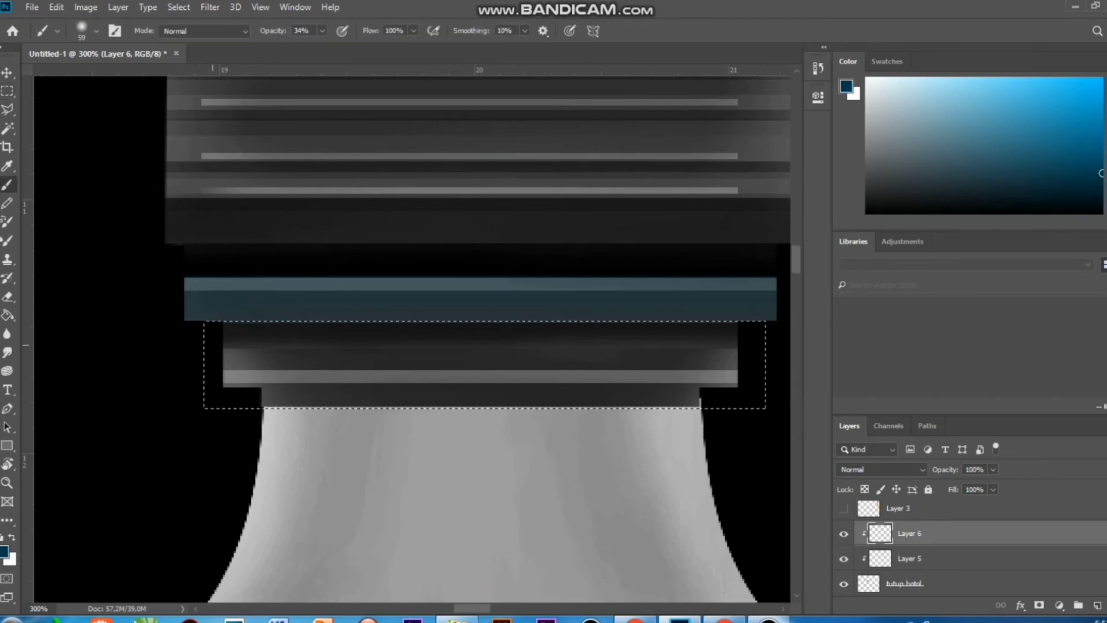
pyautogui.moveTo(222, 378); pyautogui.dragTo(733, 375)
# Choose the darker blue 00171f, brush it over the selected lower collar steps and deselect
pyautogui.click(4, 552)
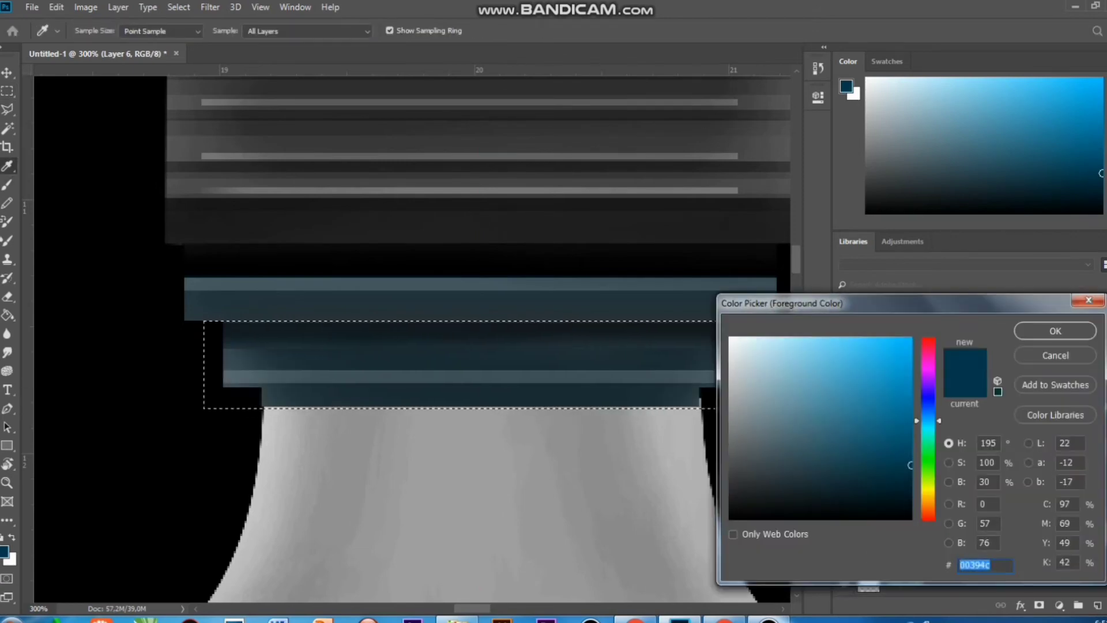
pyautogui.click(910, 498)
pyautogui.click(1056, 331)
pyautogui.moveTo(248, 375); pyautogui.dragTo(735, 369)
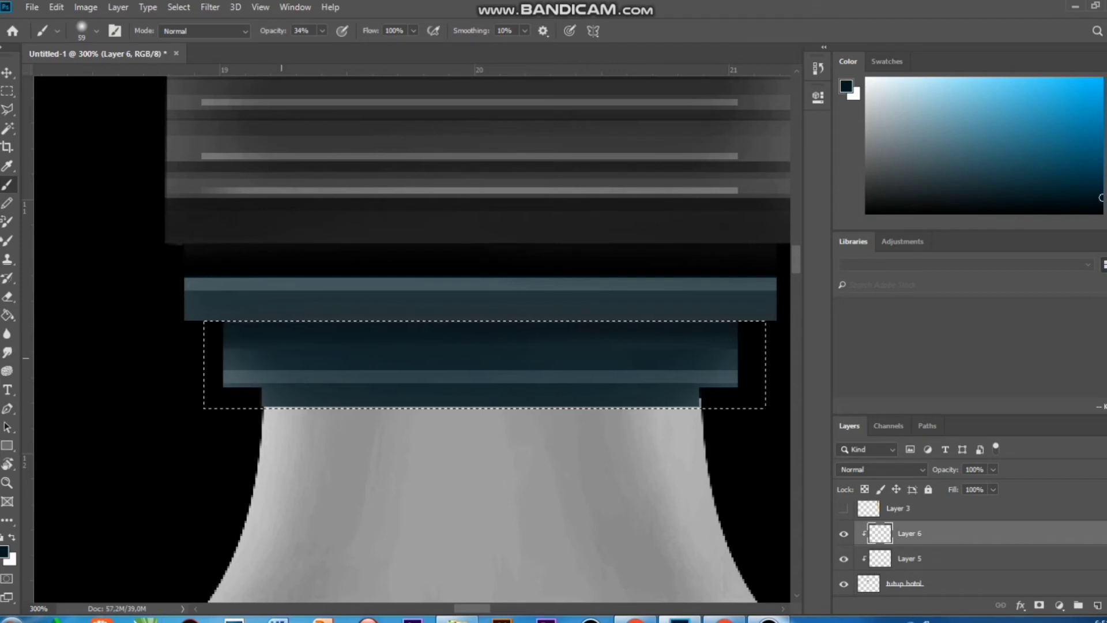
pyautogui.hotkey('ctrl', '-')
pyautogui.hotkey('ctrl', '-')
pyautogui.hotkey('ctrl', 'd')
# Add a new clipped layer above Layer 6 and brush a soft near-white vertical highlight down the cap's right side
pyautogui.click(1098, 605)
pyautogui.hotkey('ctrl', 'alt', 'g')
pyautogui.click(5, 552)
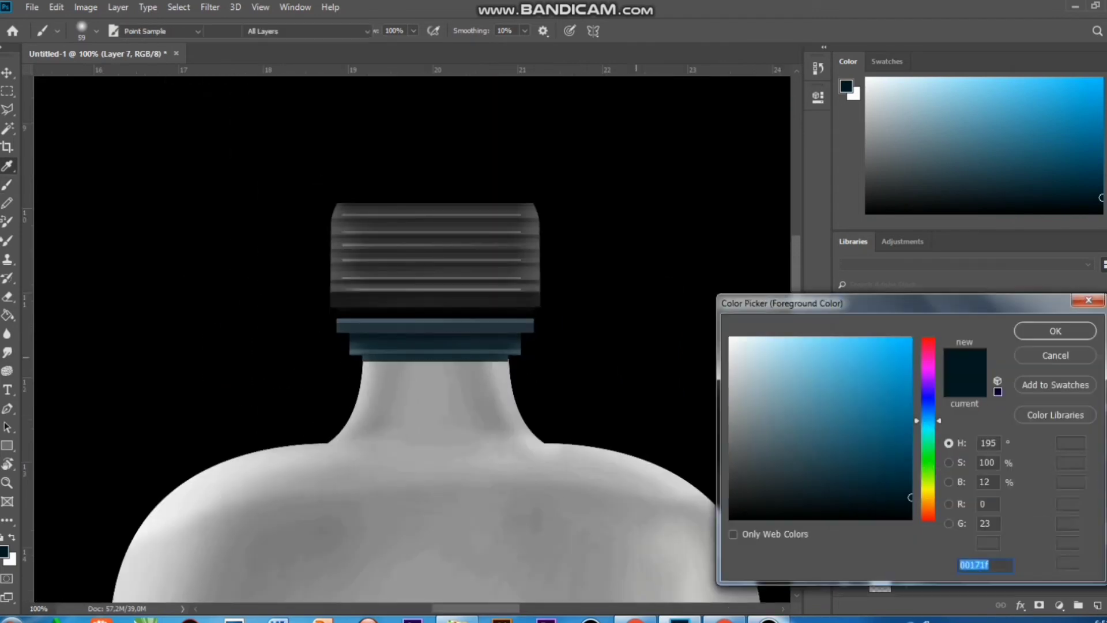
pyautogui.moveTo(732, 353); pyautogui.dragTo(730, 350)
pyautogui.press('Return')
pyautogui.press('b')
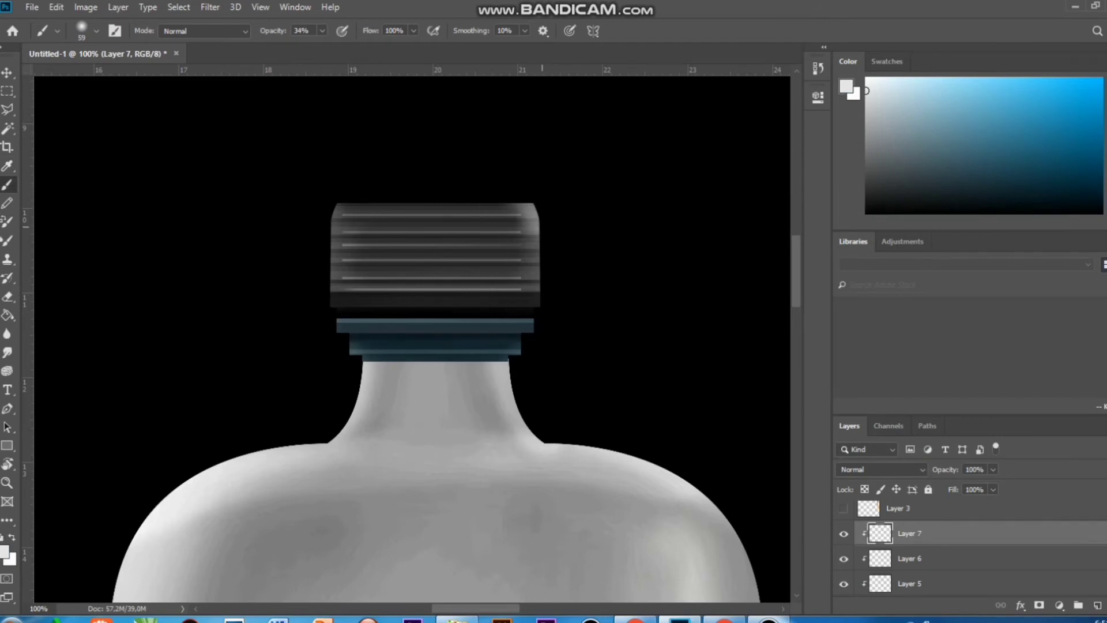
pyautogui.moveTo(533, 231); pyautogui.dragTo(533, 323)
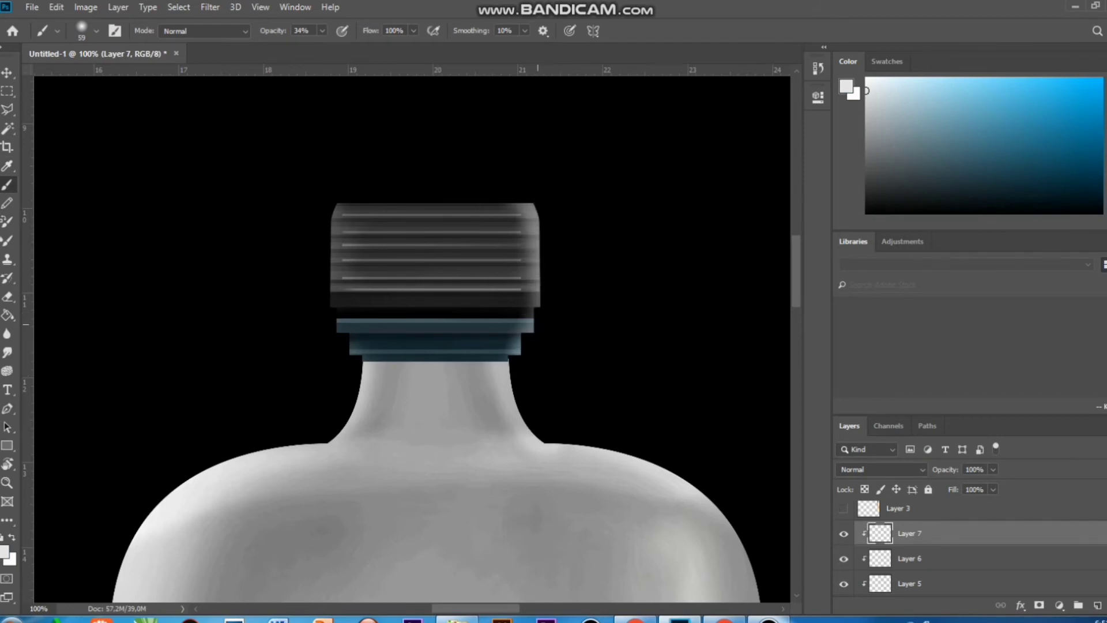
pyautogui.moveTo(526, 217); pyautogui.dragTo(526, 330)
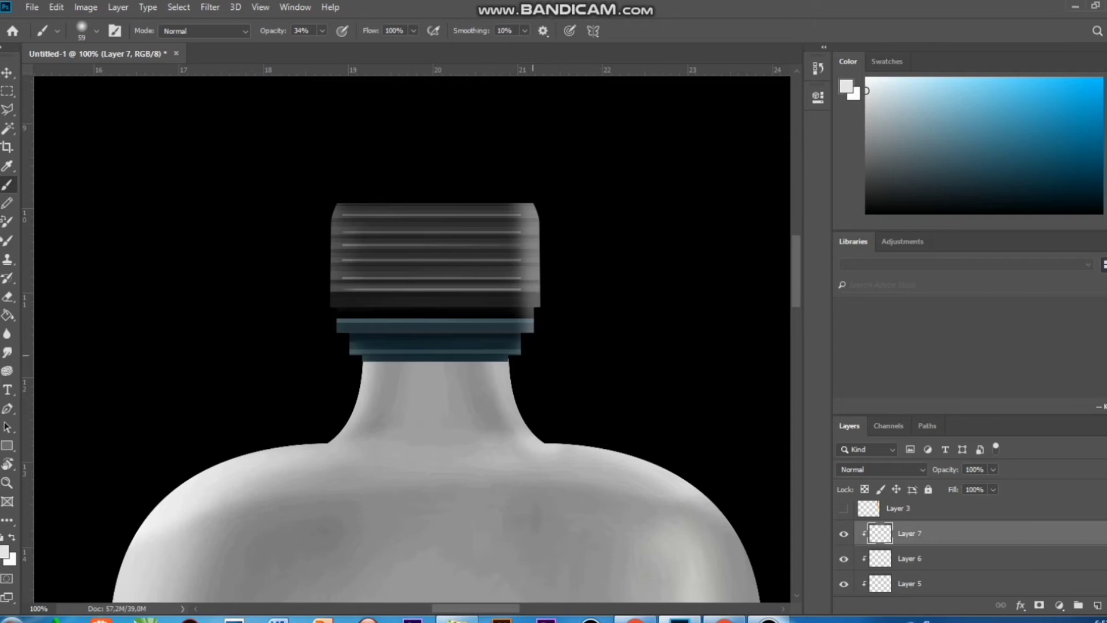
# Brush a soft near-white vertical highlight down the cap's left side and lighten its top grooves at 14% opacity
pyautogui.moveTo(335, 205); pyautogui.dragTo(332, 335)
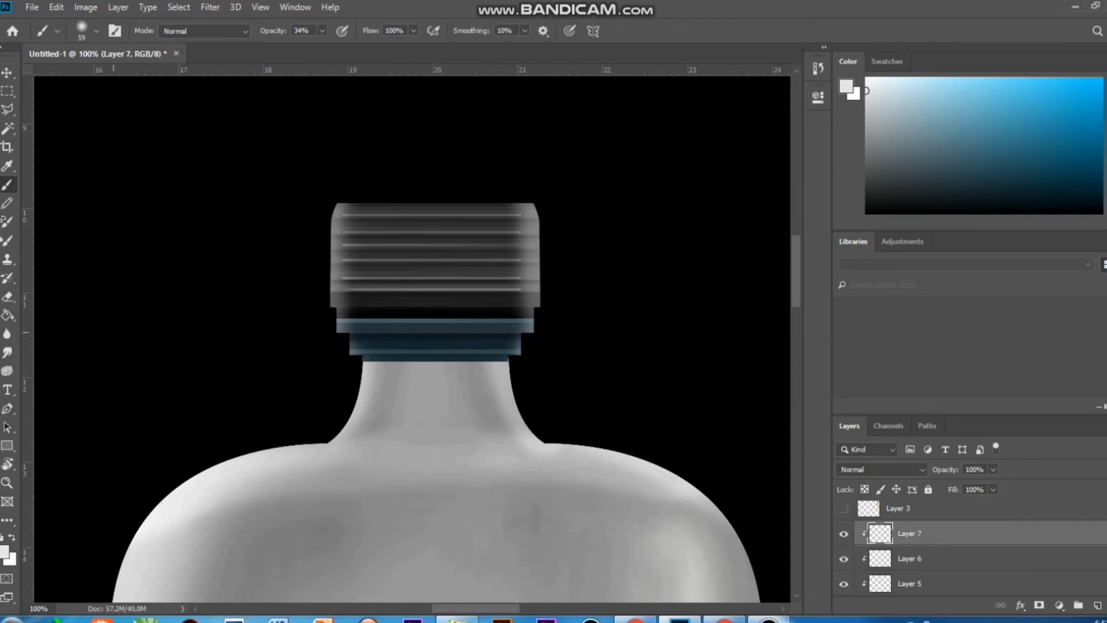
pyautogui.scroll(1, 487, 161)
pyautogui.rightClick(493, 172)
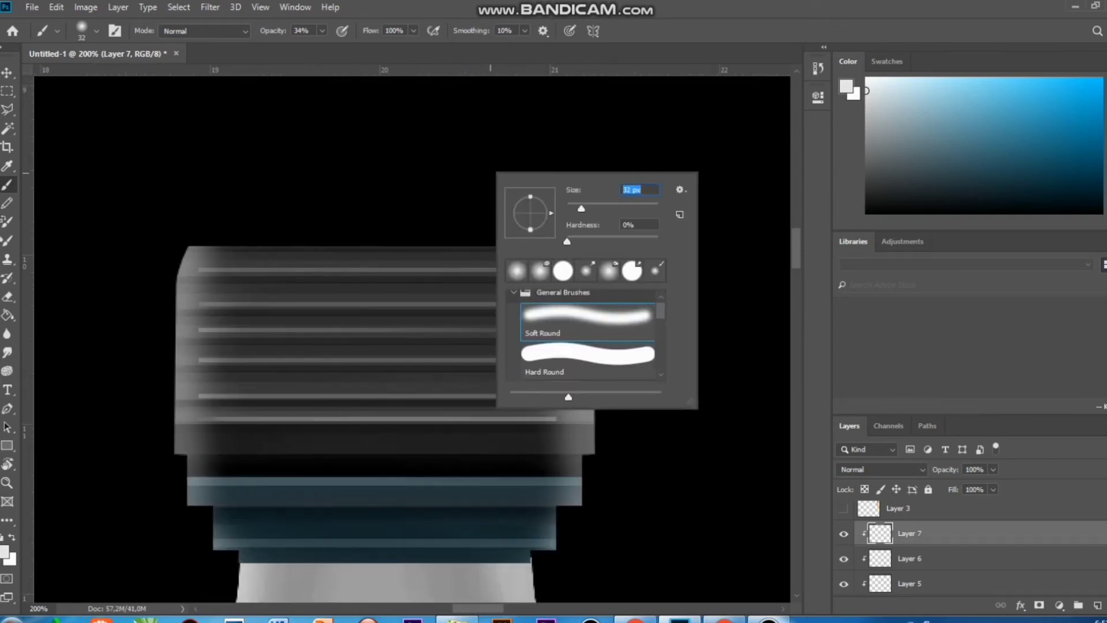
pyautogui.click(322, 30)
pyautogui.moveTo(227, 262); pyautogui.dragTo(545, 265)
# Try a soft 18 px stroke across the cap's uppermost groove, and undo it
pyautogui.rightClick(449, 229)
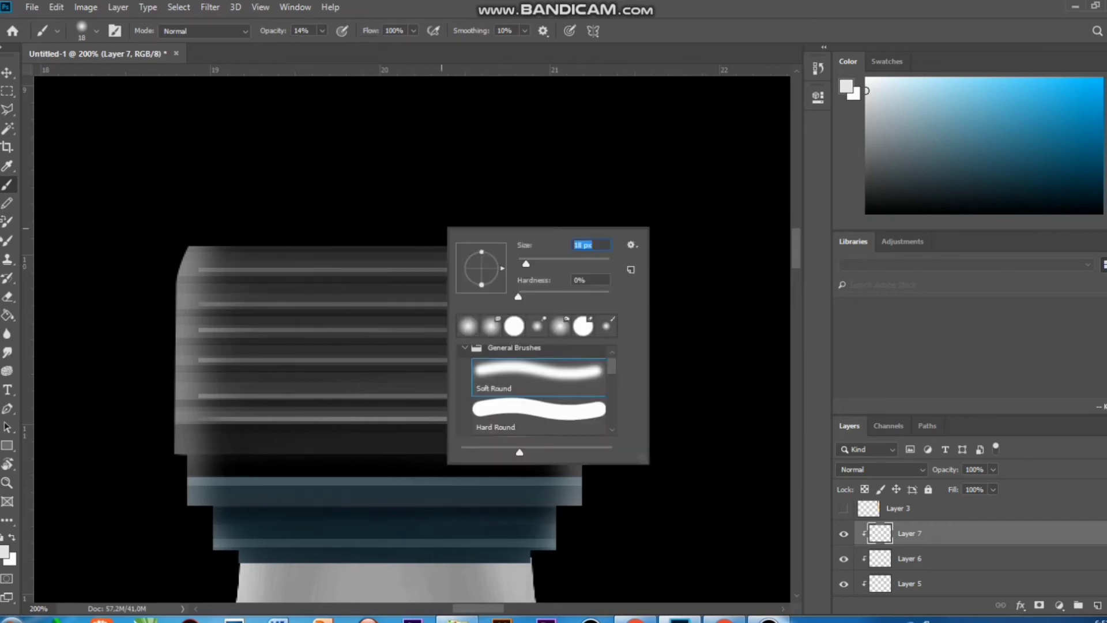
pyautogui.press('Escape')
pyautogui.moveTo(211, 265); pyautogui.dragTo(545, 269)
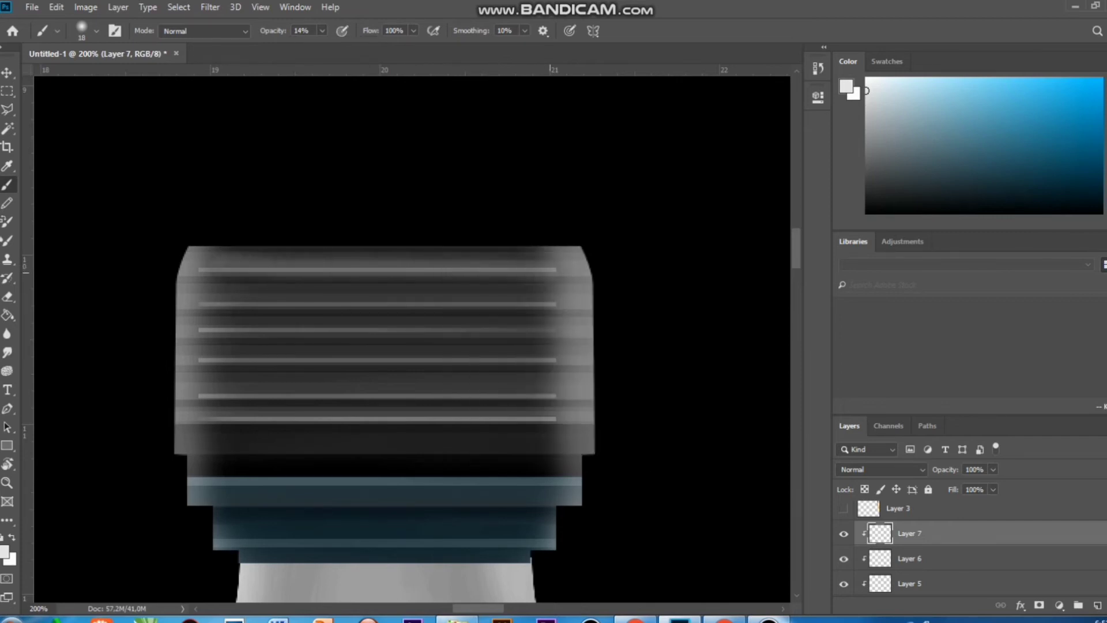
pyautogui.hotkey('ctrl', 'z')
# Try to select the bottle's base rim on Layer 4 with the Magic Wand, and deselect
pyautogui.hotkey('ctrl', '0')
pyautogui.hotkey('ctrl', '+')
pyautogui.hotkey('ctrl', '+')
pyautogui.scroll(-4, 774, 383)
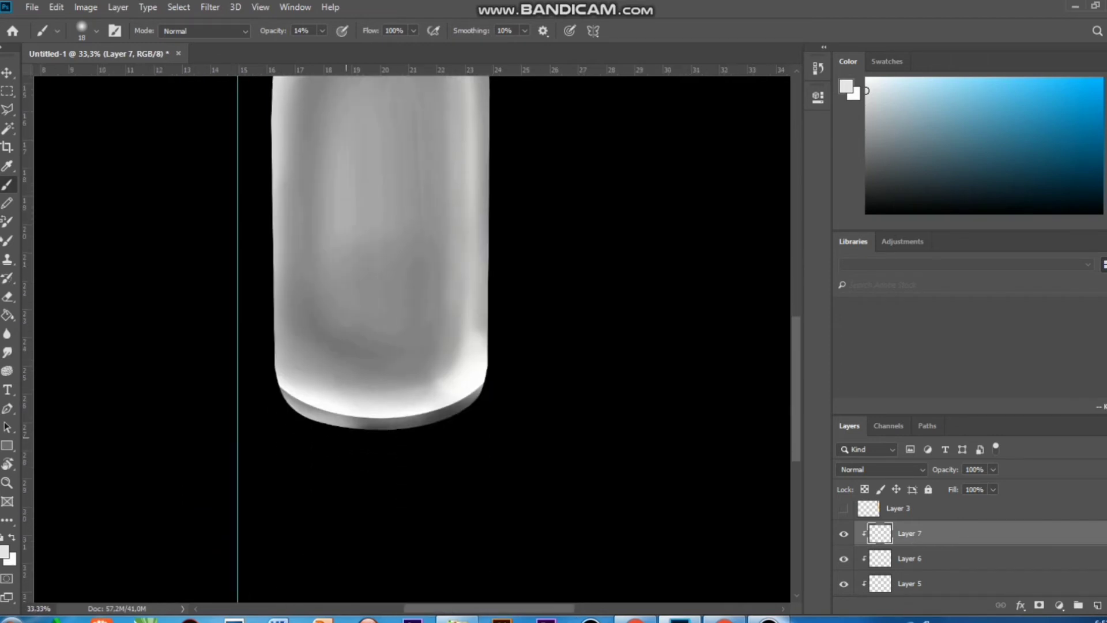
pyautogui.scroll(-2, 969, 548)
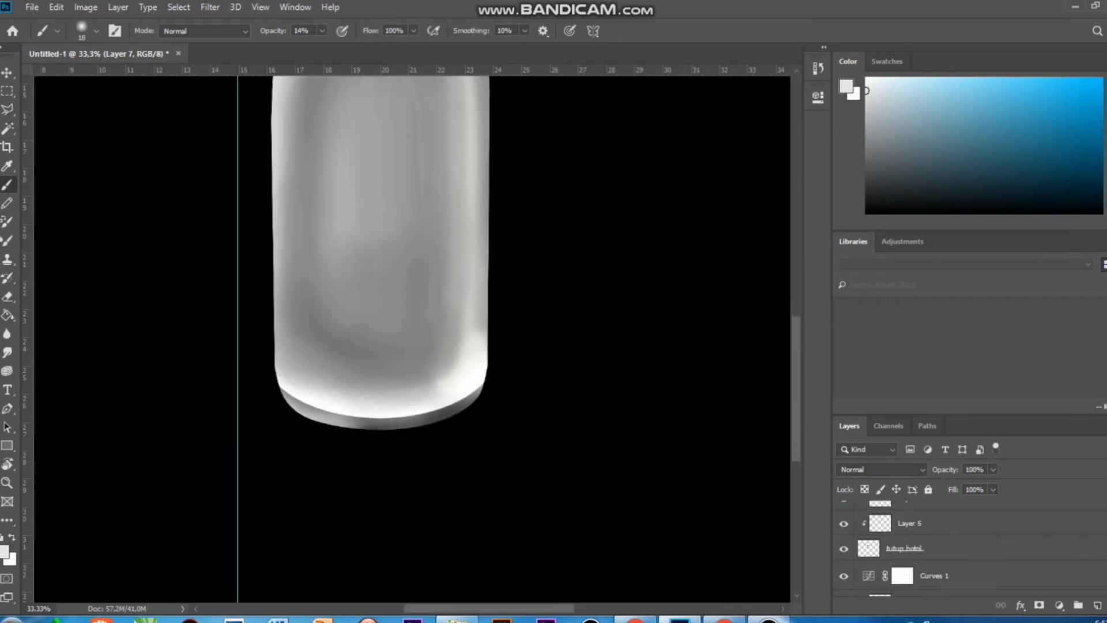
pyautogui.click(946, 549)
pyautogui.press('w')
pyautogui.scroll(-1, 946, 548)
pyautogui.click(946, 560)
pyautogui.click(411, 421)
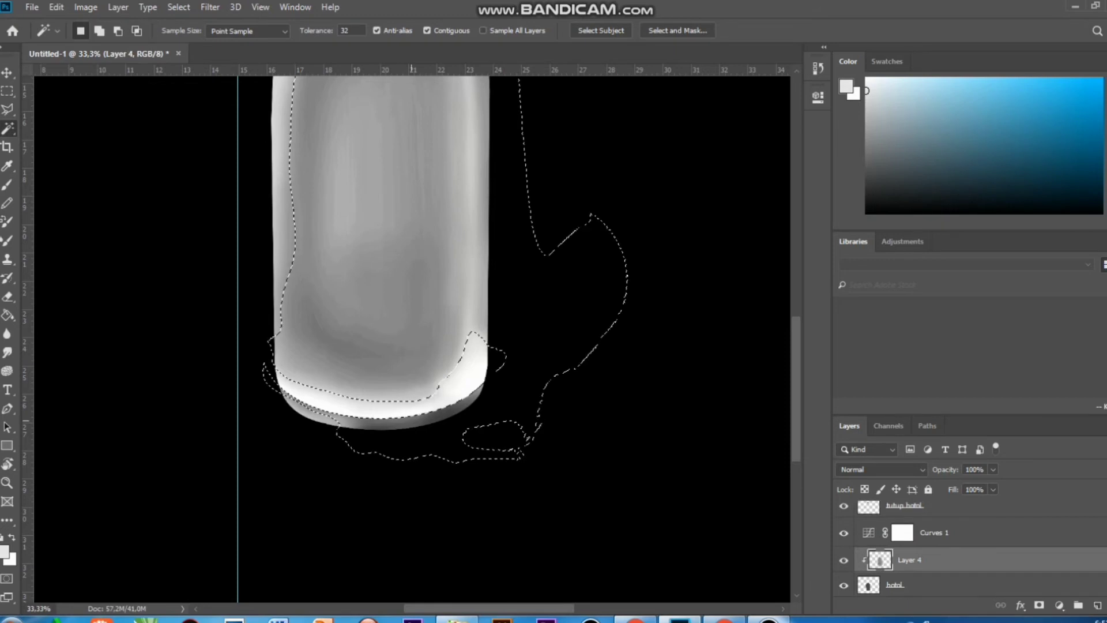
pyautogui.hotkey('ctrl', 'd')
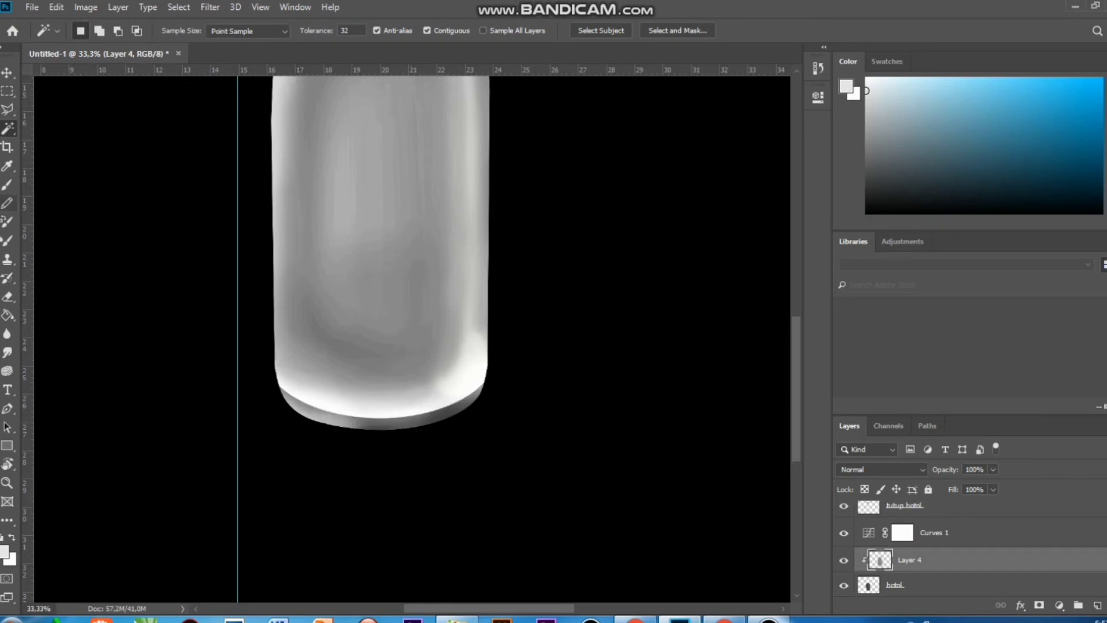
# Set the foreground colour to light grey b0b0b0 and activate the Brush tool
pyautogui.click(4, 551)
pyautogui.click(730, 394)
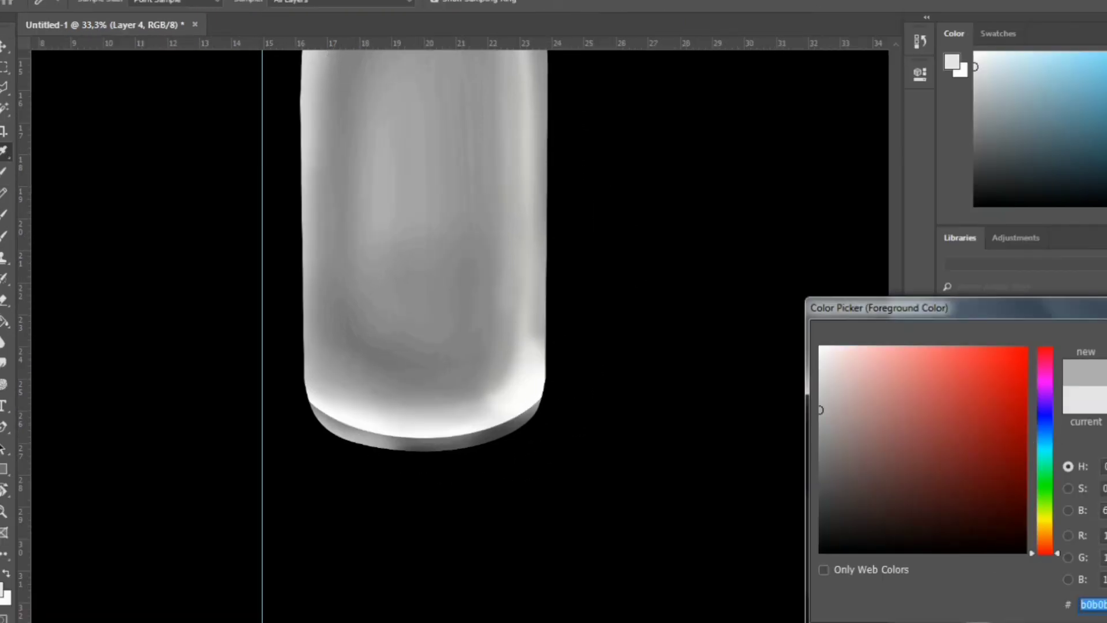
pyautogui.press('Return')
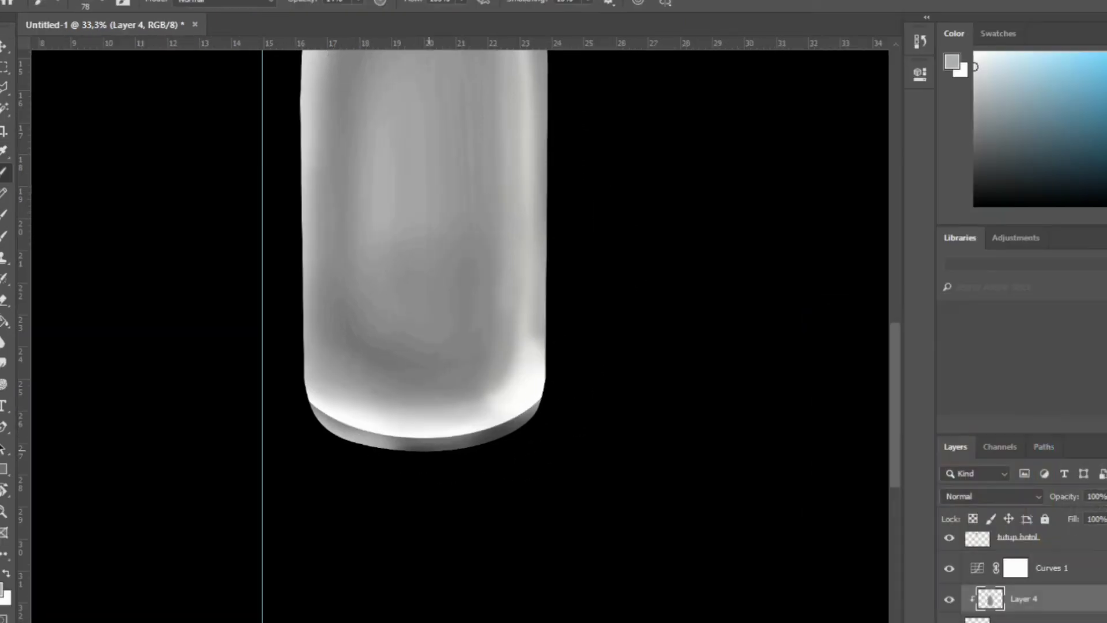
pyautogui.press('b')
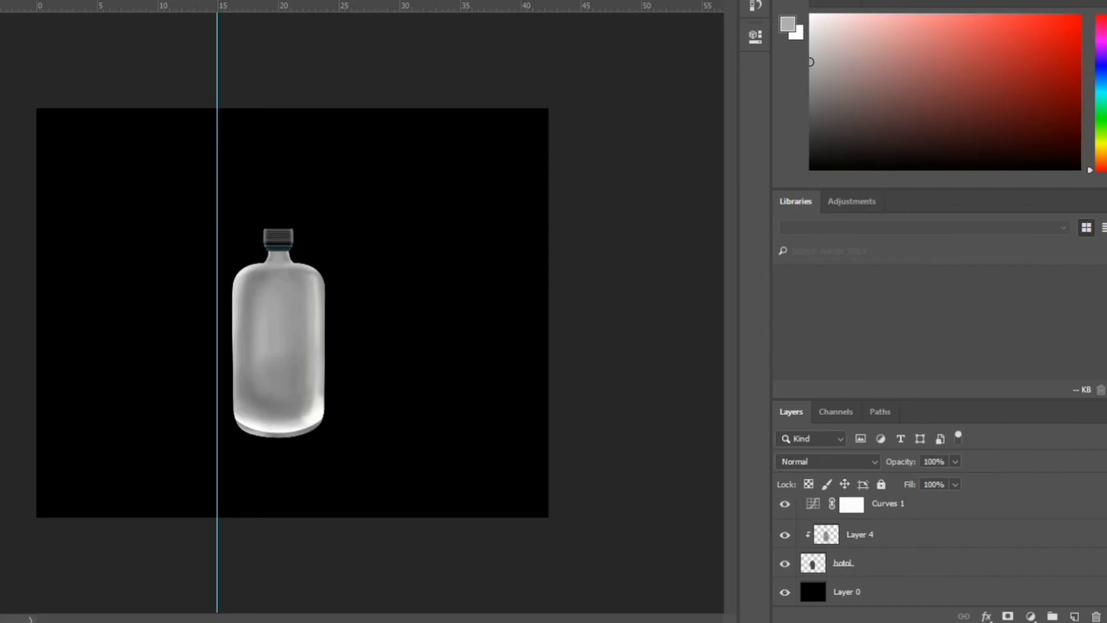
# Add a new empty layer directly above the Curves 1 adjustment layer
pyautogui.click(877, 534)
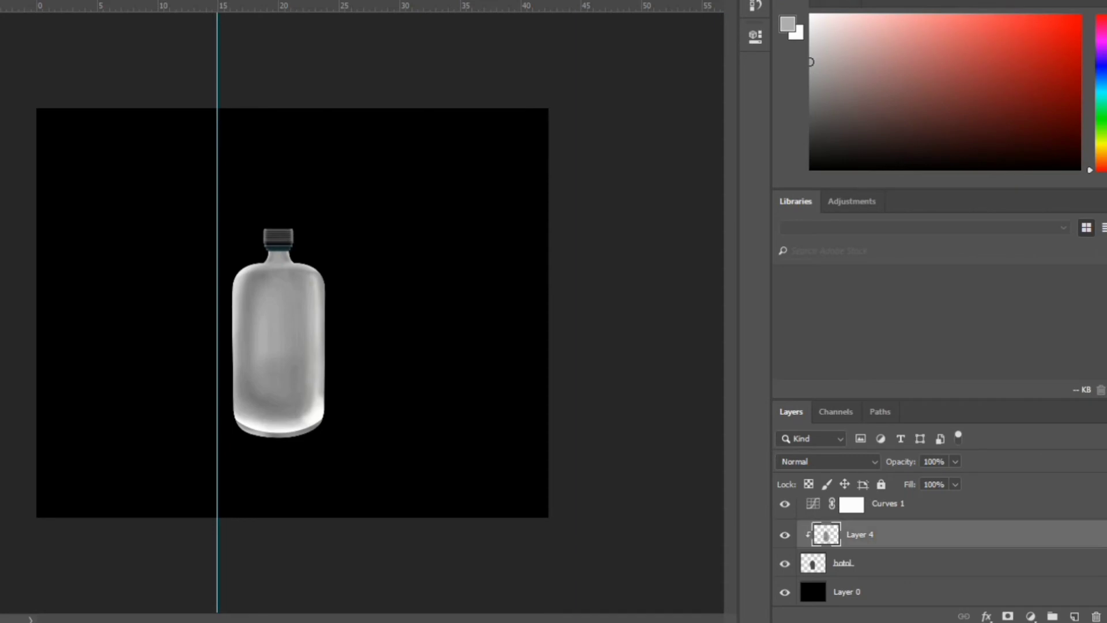
pyautogui.scroll(2, 940, 552)
pyautogui.click(934, 538)
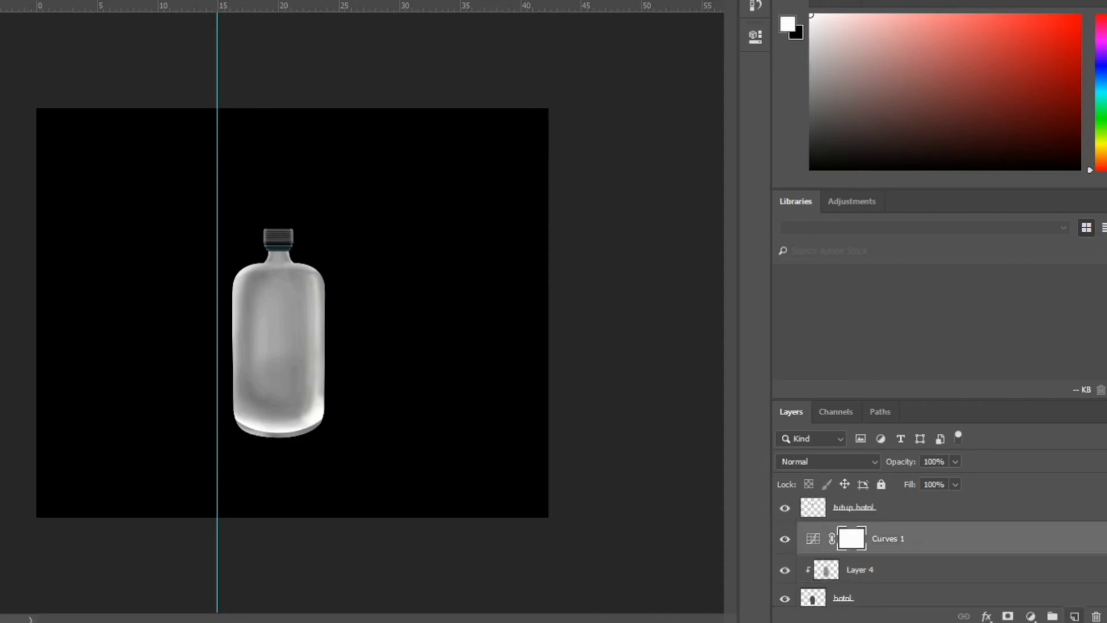
pyautogui.click(1074, 616)
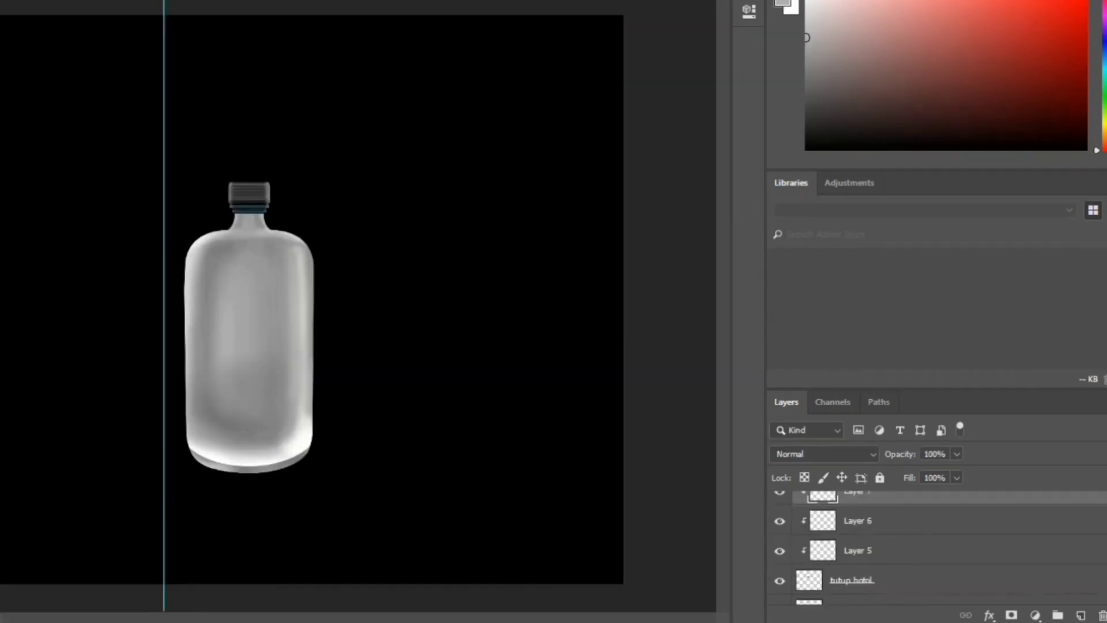
# Group the cap layers from Layer 7 down to the cap base layer and name the group "tutup botol"
pyautogui.scroll(-2, 894, 548)
pyautogui.keyDown('shift'); pyautogui.click(854, 534); pyautogui.keyUp('shift')
pyautogui.hotkey('ctrl', 'g')
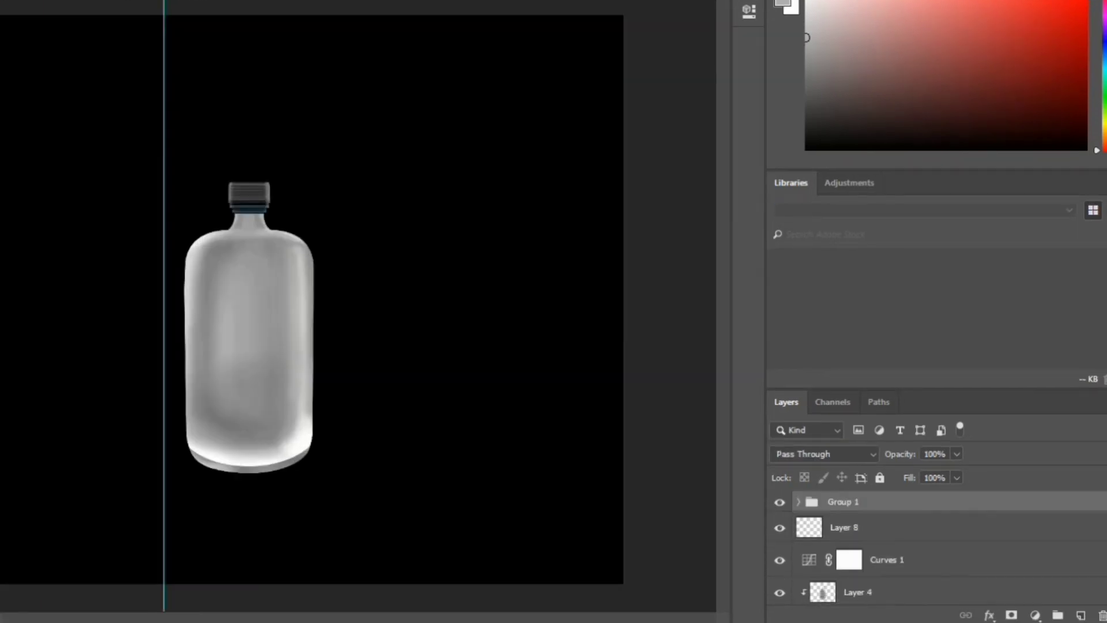
pyautogui.doubleClick(844, 502)
pyautogui.write('tutup botol')
pyautogui.click(900, 527)
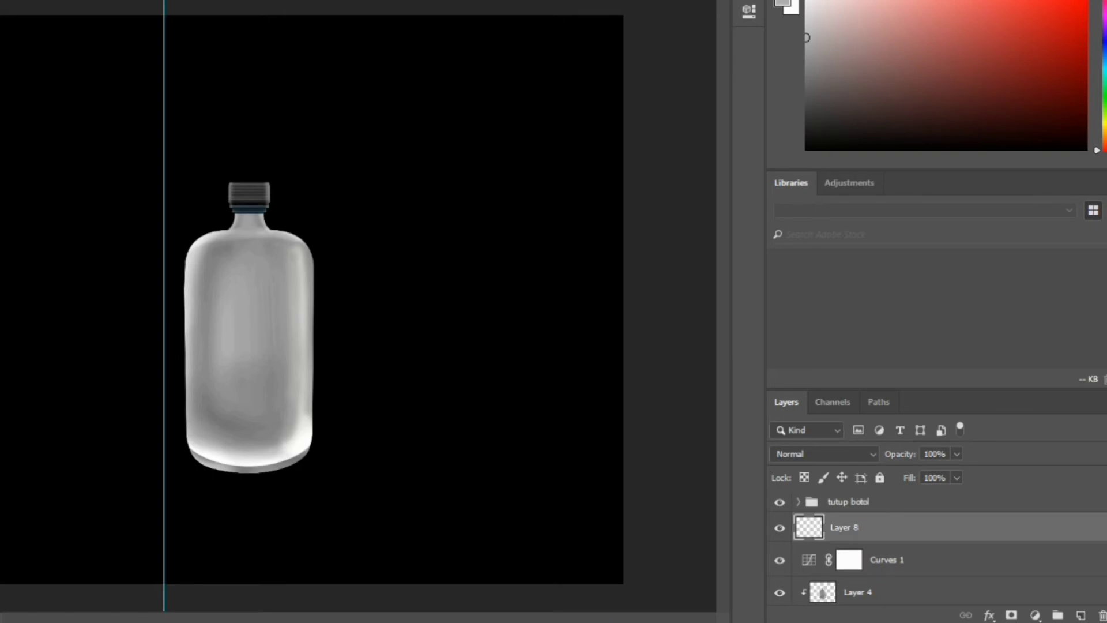
# Group Curves 1, Layer 4 and the bottle layer, duplicate the group, hide the original and merge the copy
pyautogui.click(887, 560)
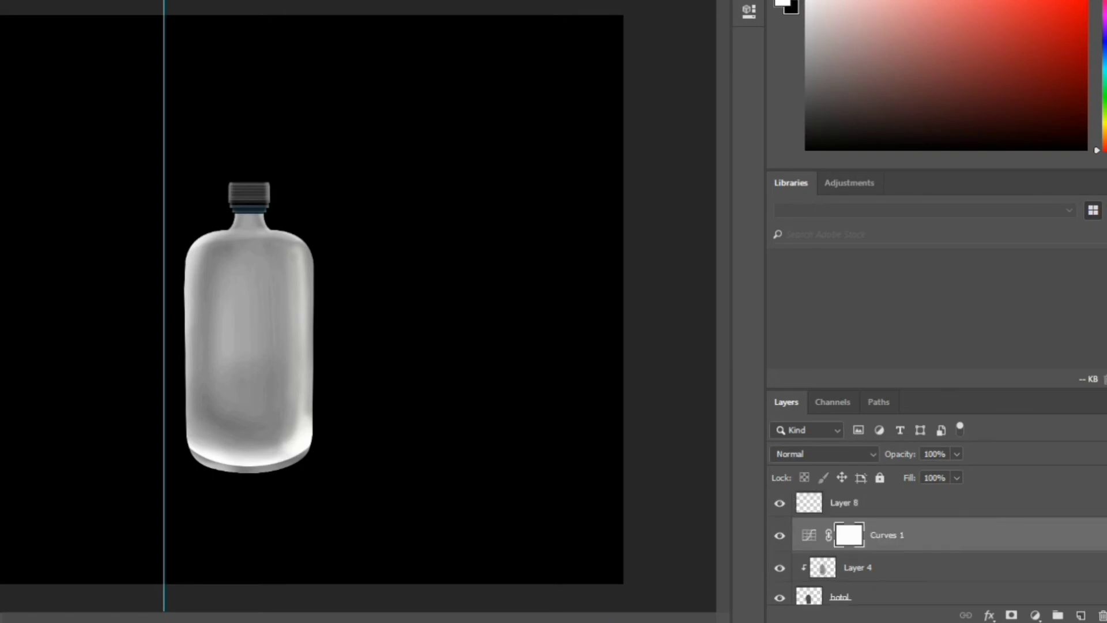
pyautogui.scroll(-1, 934, 548)
pyautogui.keyDown('shift'); pyautogui.click(900, 574); pyautogui.keyUp('shift')
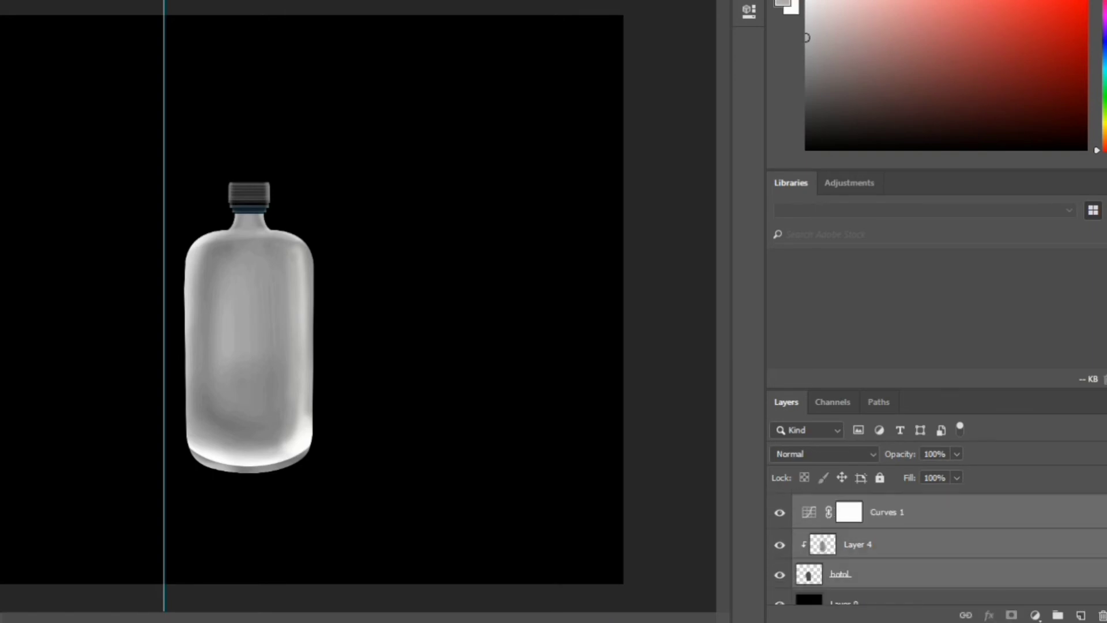
pyautogui.hotkey('ctrl', 'g')
pyautogui.hotkey('ctrl', 'j')
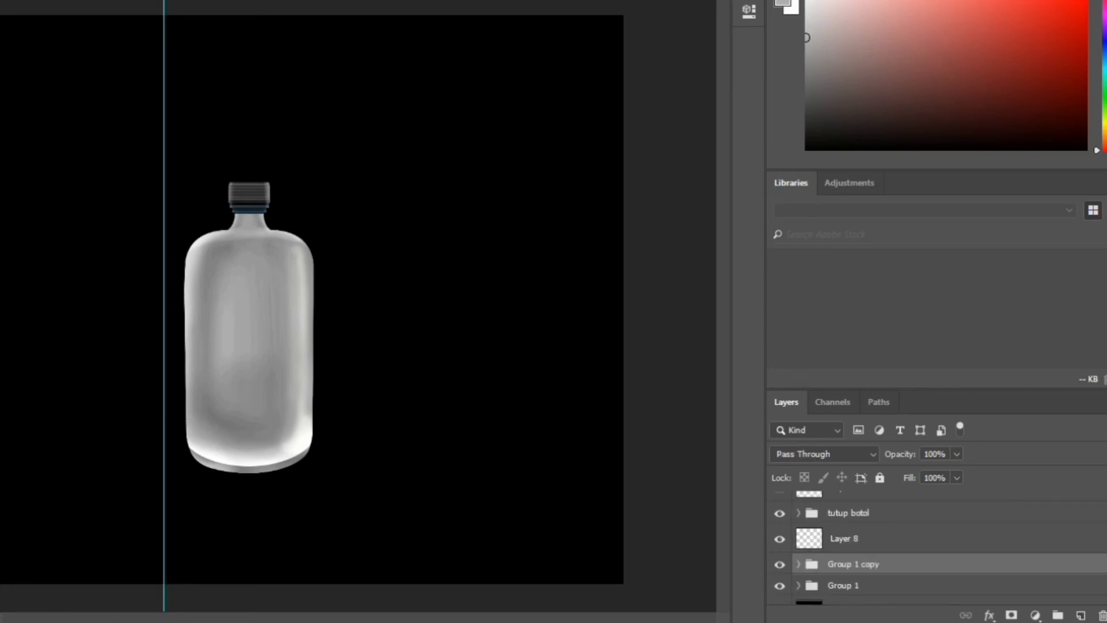
pyautogui.click(780, 586)
pyautogui.hotkey('ctrl', 'e')
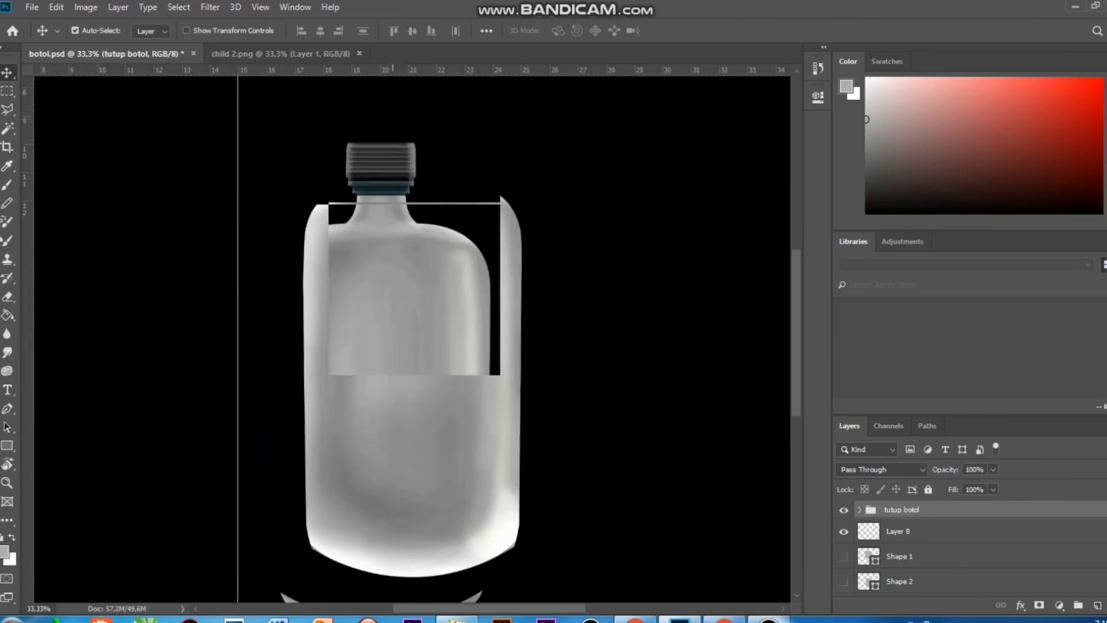
# Move the tutup botol group straight up so the cap sits clear above the bottle's neck
pyautogui.scroll(3, 308, 286)
pyautogui.moveTo(306, 285); pyautogui.dragTo(300, 196)
# Delete the hidden Shape 2 and Shape 1 layers
pyautogui.scroll(-2, 946, 554)
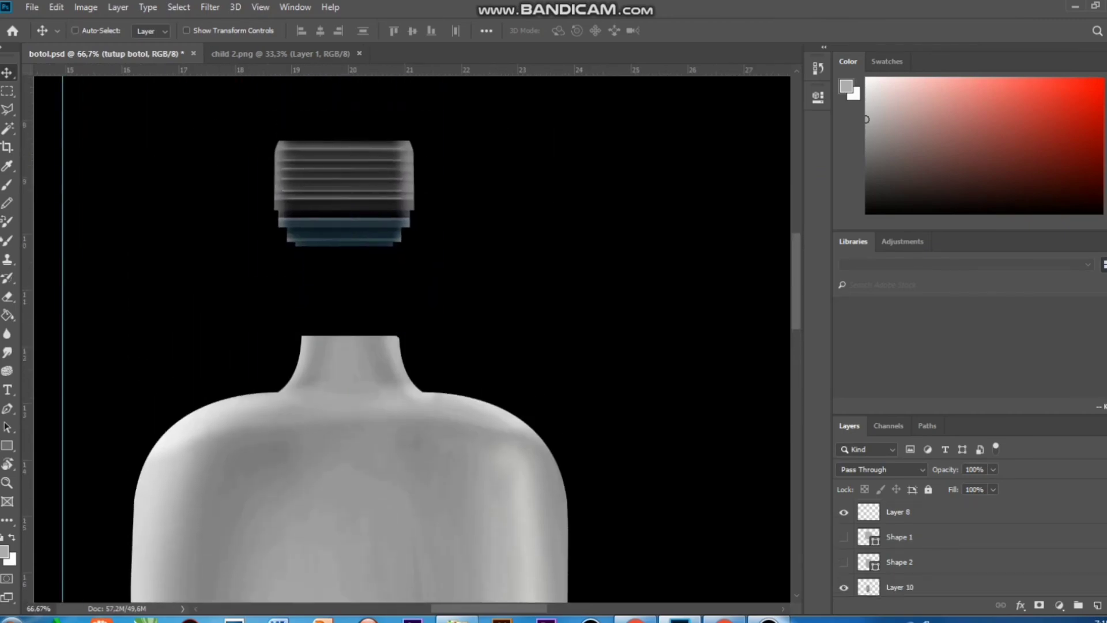
pyautogui.click(923, 555)
pyautogui.press('Delete')
pyautogui.click(900, 529)
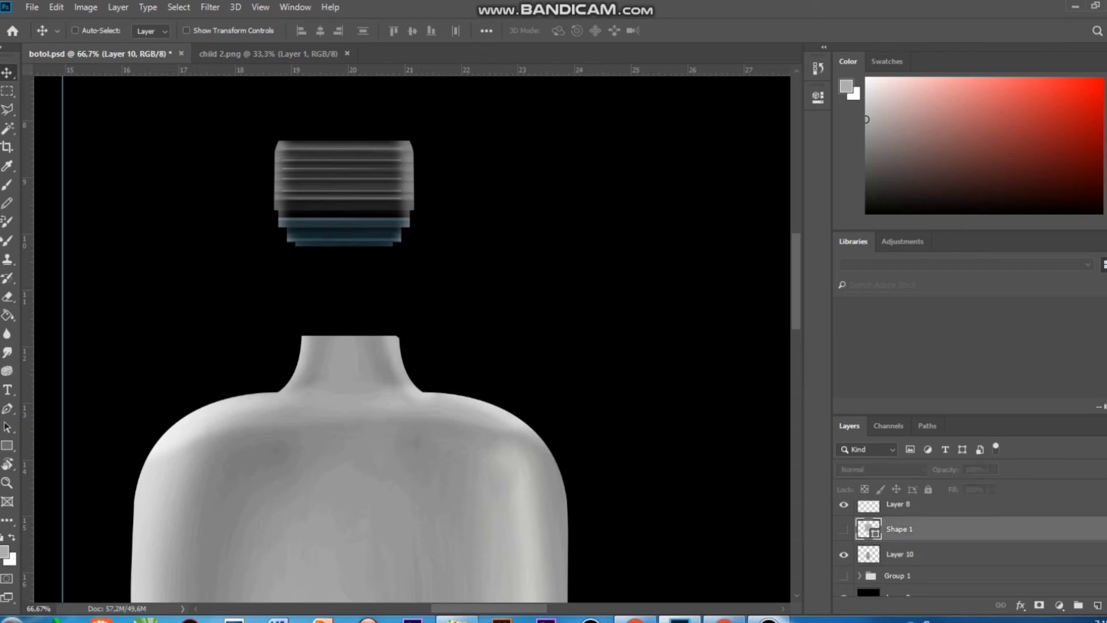
pyautogui.press('Delete')
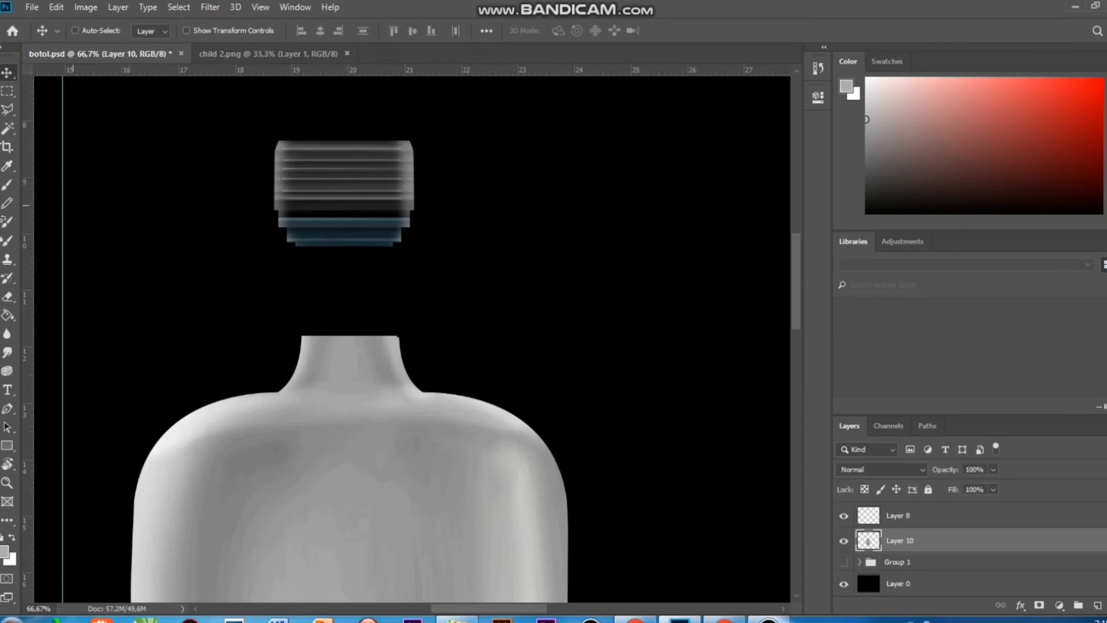
# Draw an elliptical selection as wide as the neck and centre it over the neck's flat top edge
pyautogui.press('b')
pyautogui.rightClick(7, 91)
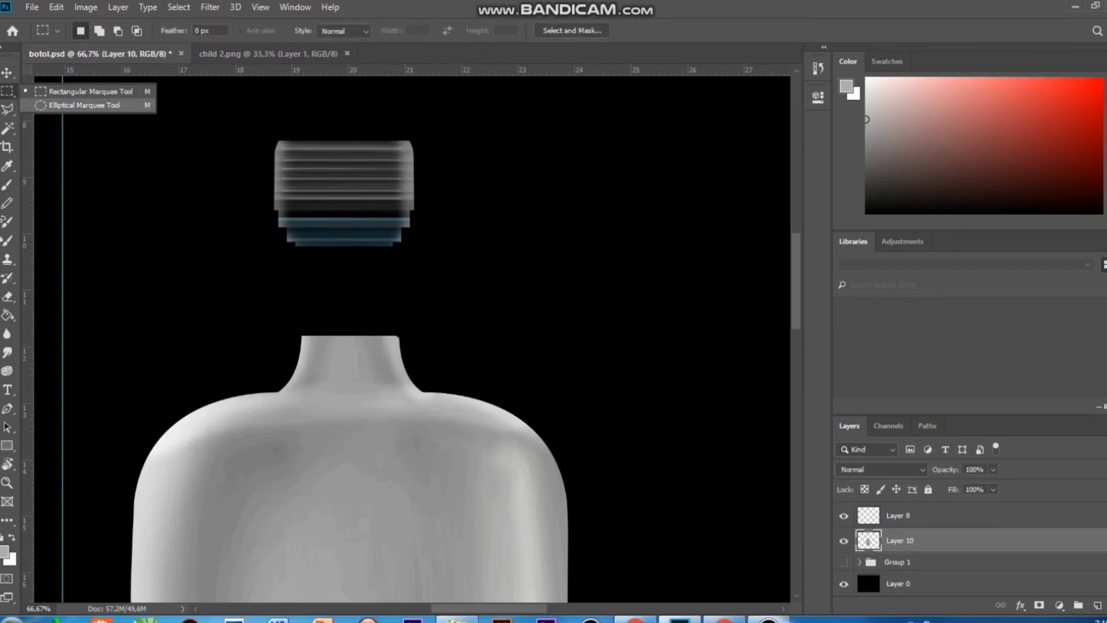
pyautogui.click(64, 102)
pyautogui.moveTo(299, 335); pyautogui.dragTo(400, 274)
pyautogui.moveTo(372, 313); pyautogui.dragTo(376, 313)
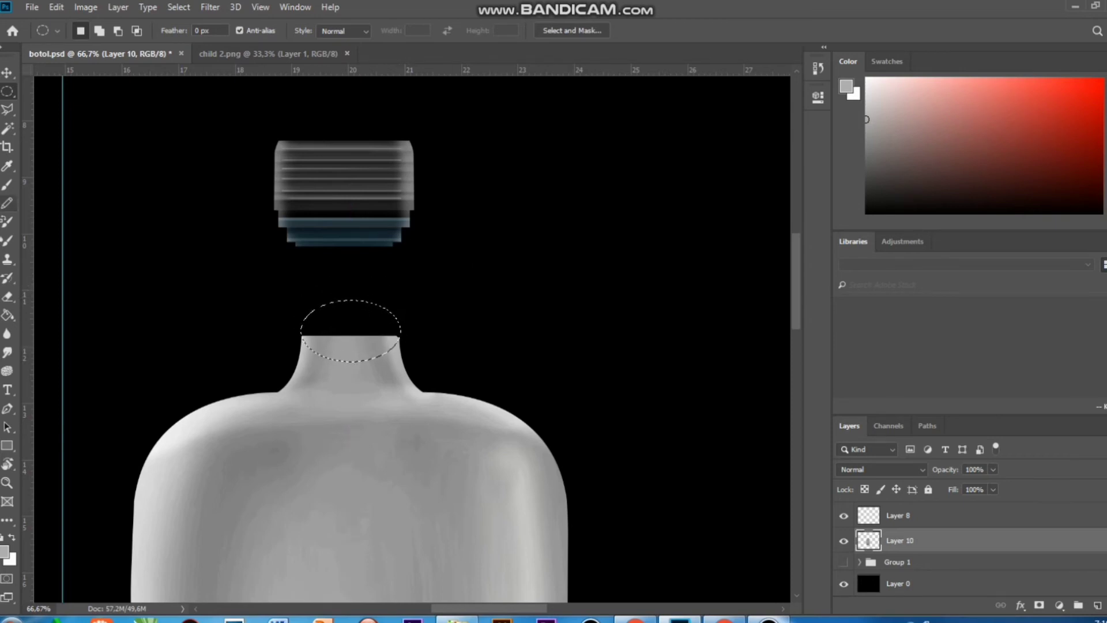
# Sample the neck's grey 939393 as the foreground colour and activate the Brush tool
pyautogui.click(7, 185)
pyautogui.click(4, 552)
pyautogui.click(349, 346)
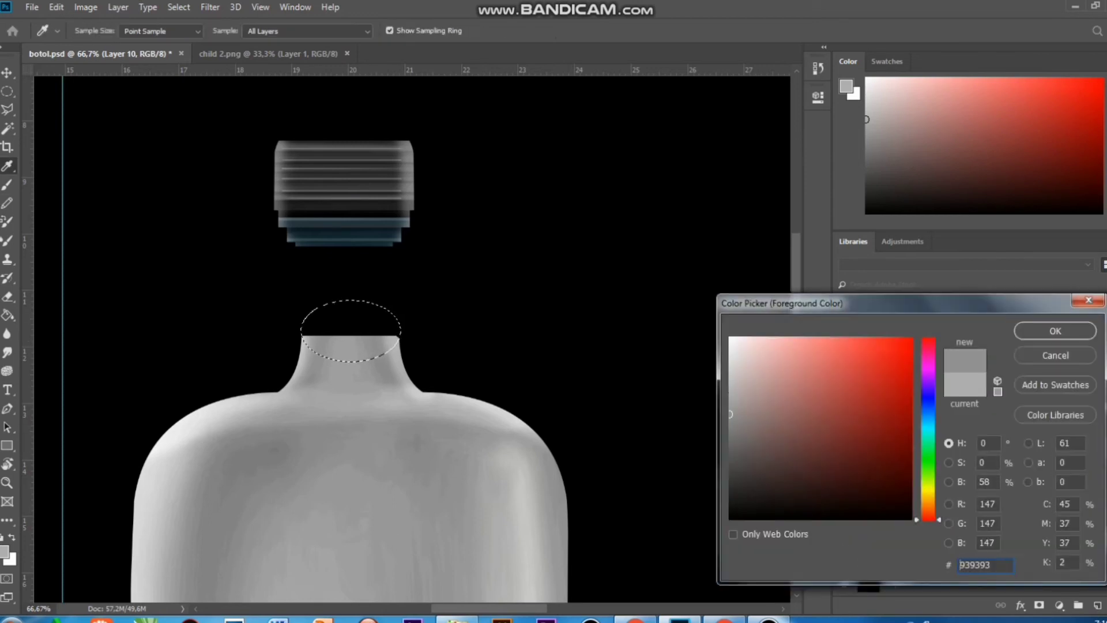
pyautogui.click(1056, 330)
pyautogui.press('b')
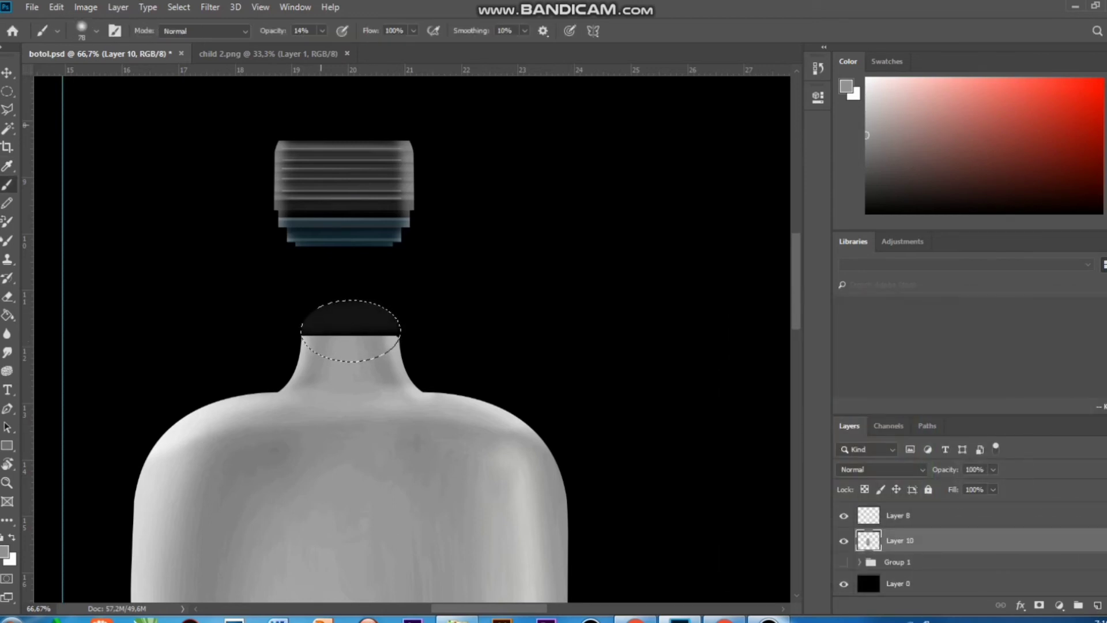
# Raise the brush opacity to 100%, fill the elliptical selection on Layer 10 with grey, and deselect
pyautogui.click(322, 31)
pyautogui.moveTo(321, 47); pyautogui.dragTo(379, 47)
pyautogui.moveTo(398, 303); pyautogui.dragTo(320, 305)
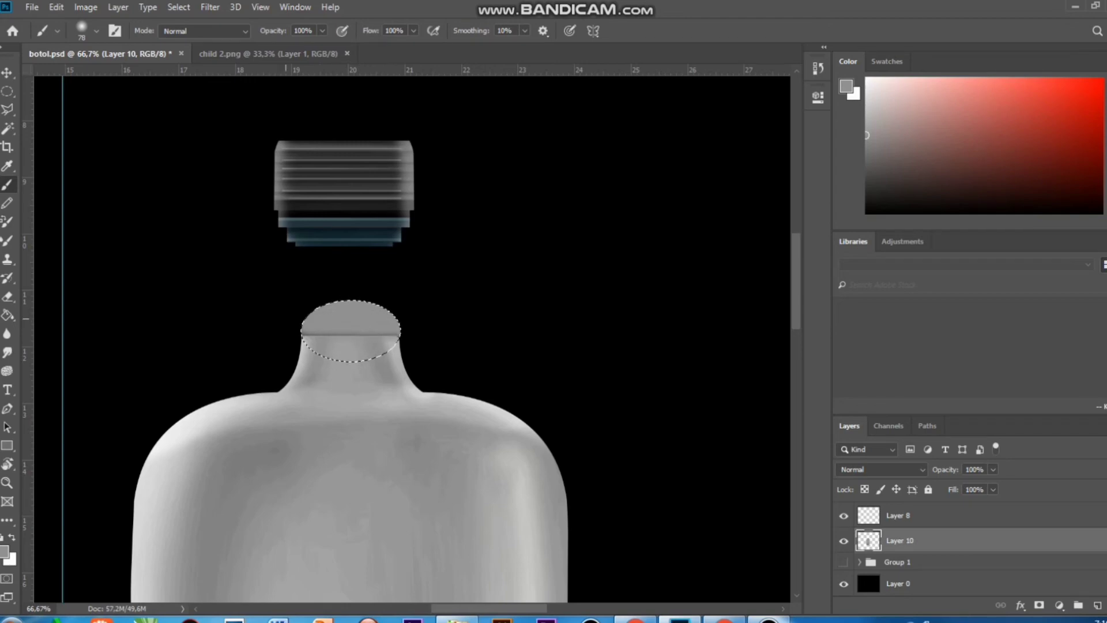
pyautogui.moveTo(404, 324); pyautogui.dragTo(291, 319)
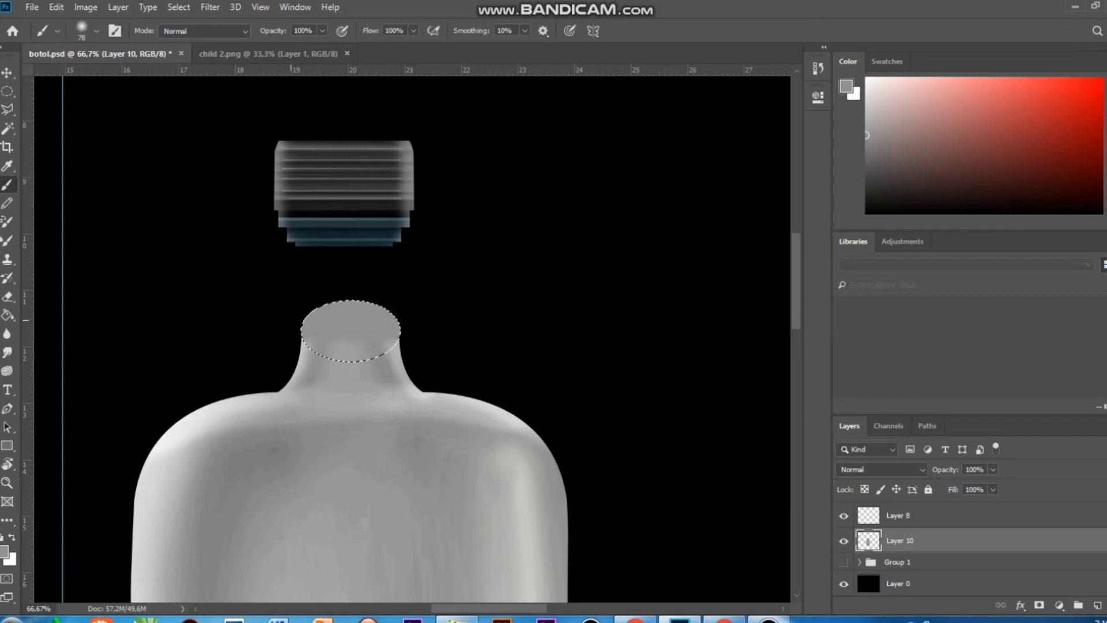
pyautogui.hotkey('ctrl', 'z')
pyautogui.hotkey('ctrl', 'd')
# Paint a rounded grey lip over the bottle's mouth with a 78 px Hard Round brush on Layer 10
pyautogui.click(312, 306)
pyautogui.hotkey('ctrl', 'z')
pyautogui.rightClick(330, 311)
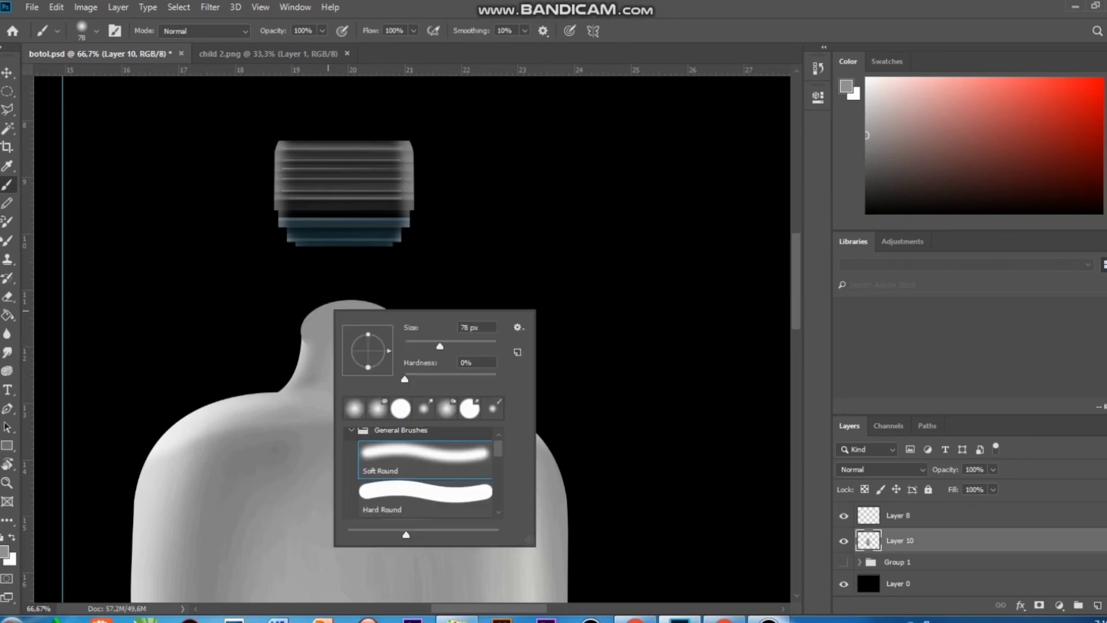
pyautogui.click(401, 408)
pyautogui.click(328, 311)
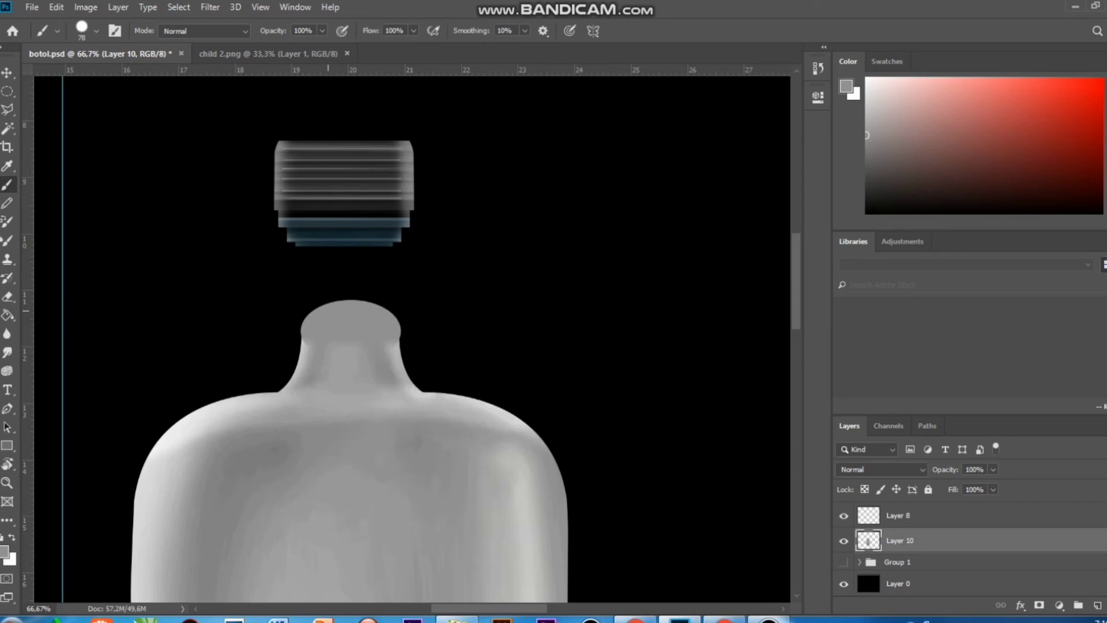
pyautogui.click(315, 309)
pyautogui.click(384, 307)
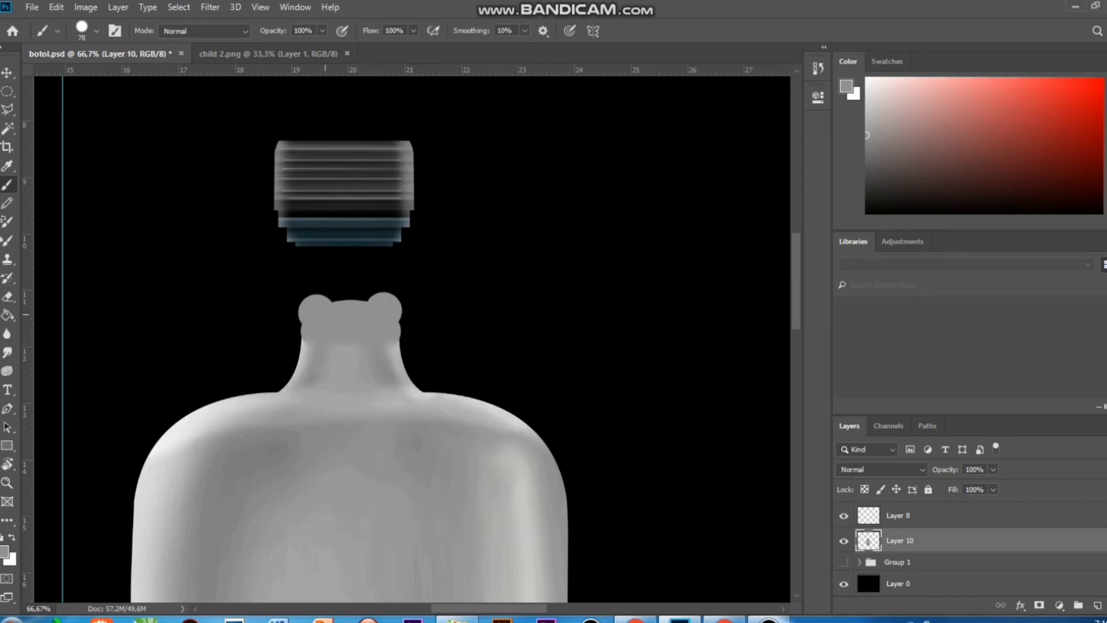
pyautogui.moveTo(326, 315); pyautogui.dragTo(369, 311)
# Add a new layer above Layer 10 and clip it to that layer
pyautogui.click(1097, 605)
pyautogui.rightClick(964, 541)
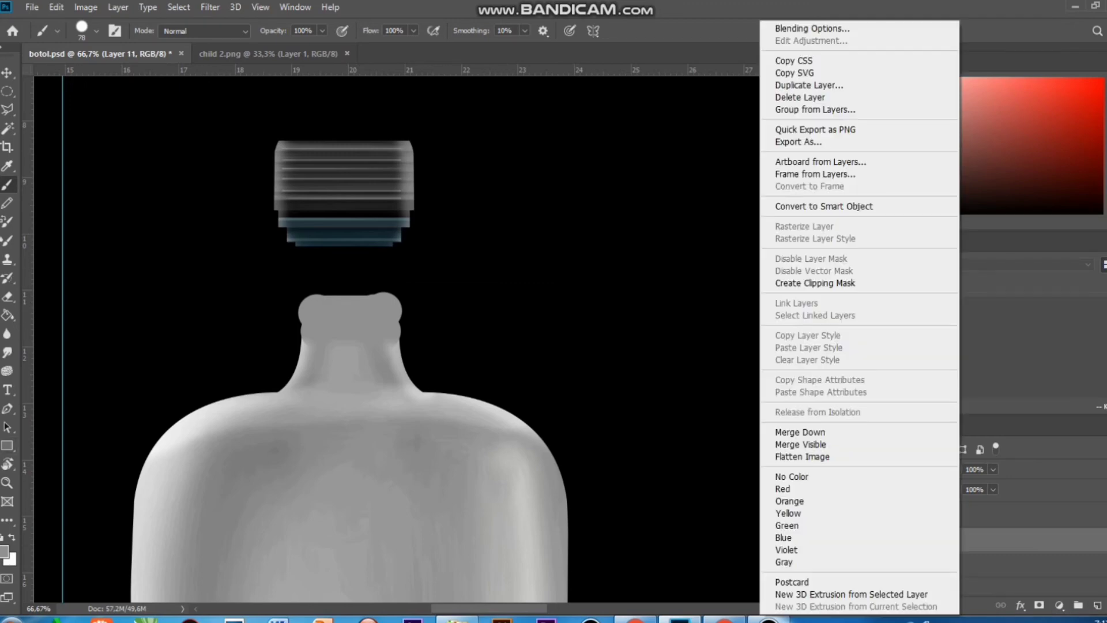
pyautogui.click(808, 283)
# Lighten the sides of the lip and upper neck on Layer 11 with a 78 px Soft Round brush in lighter grey at 46% opacity
pyautogui.rightClick(335, 326)
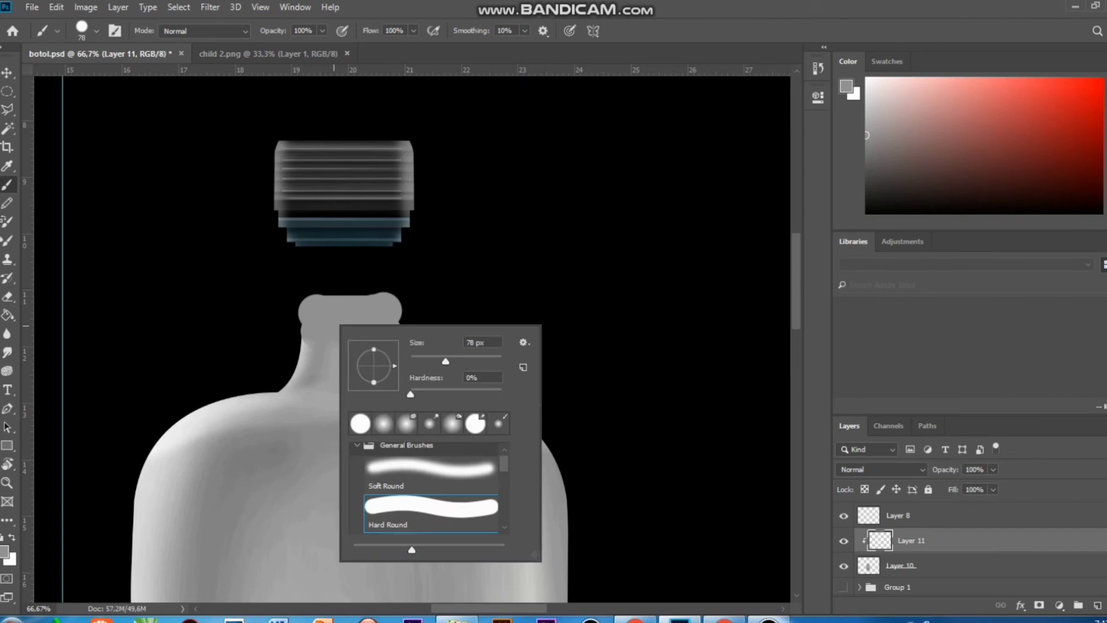
pyautogui.click(431, 469)
pyautogui.click(322, 31)
pyautogui.moveTo(325, 46); pyautogui.dragTo(285, 46)
pyautogui.click(4, 552)
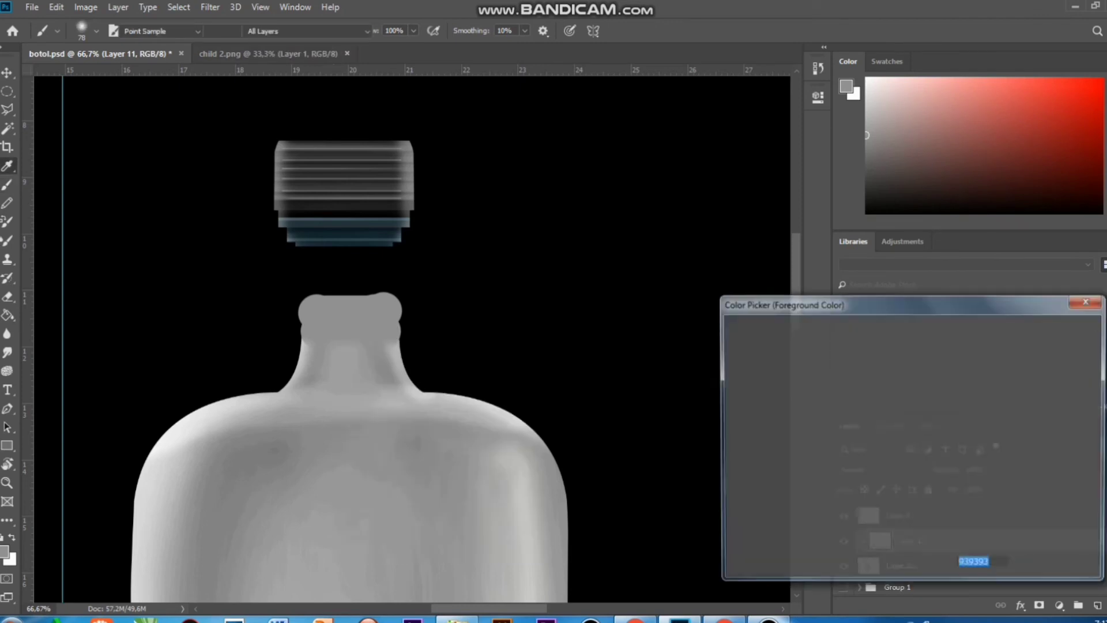
pyautogui.click(730, 382)
pyautogui.click(1055, 330)
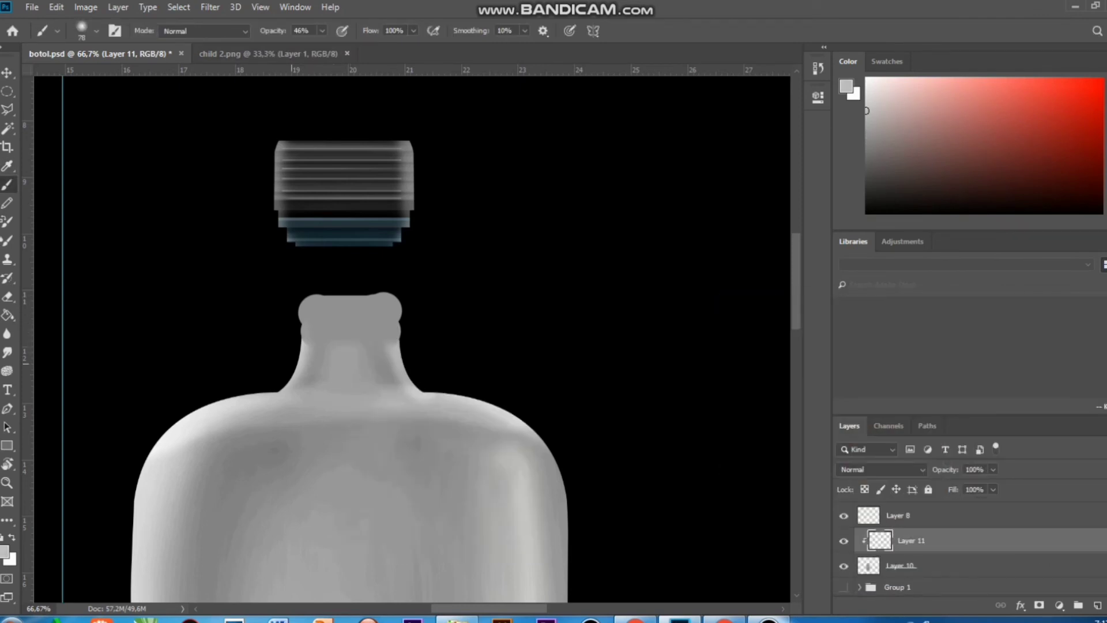
pyautogui.moveTo(293, 362); pyautogui.dragTo(297, 329)
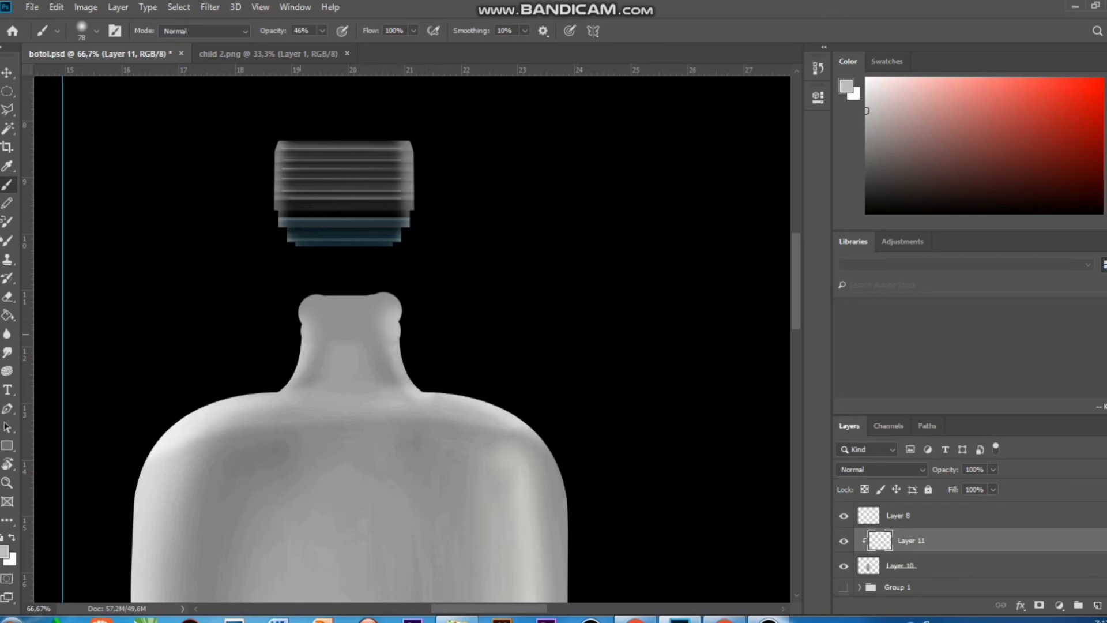
# Reduce the soft brush to 44 px and paint a light grey highlight band across the lip on Layer 11
pyautogui.rightClick(386, 307)
pyautogui.moveTo(304, 313); pyautogui.dragTo(392, 313)
pyautogui.hotkey('ctrl', 'z')
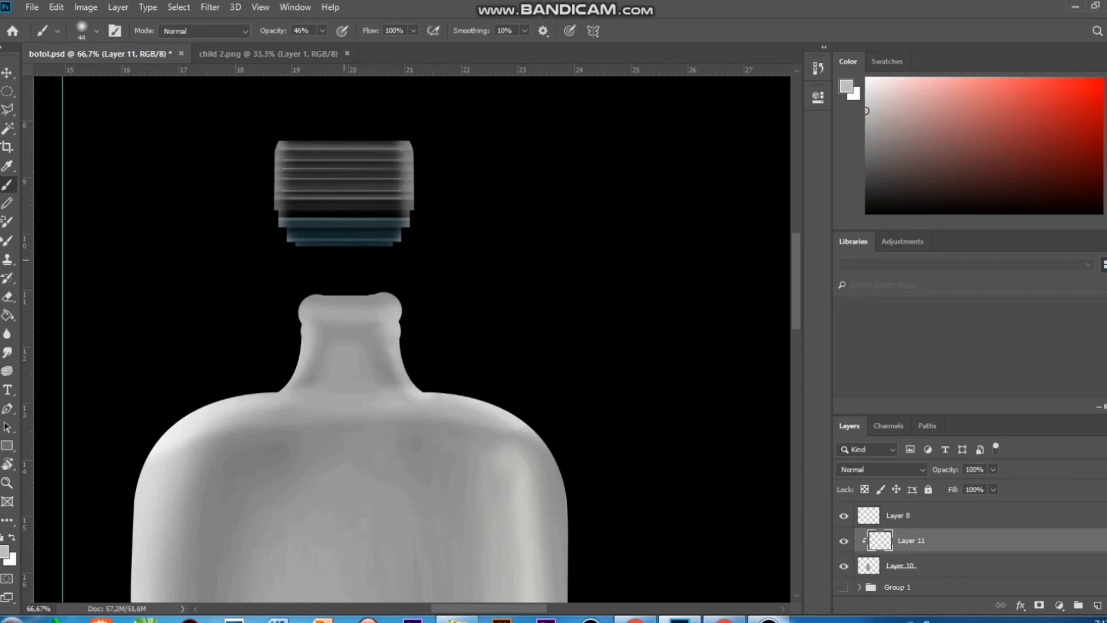
pyautogui.moveTo(306, 312); pyautogui.dragTo(395, 305)
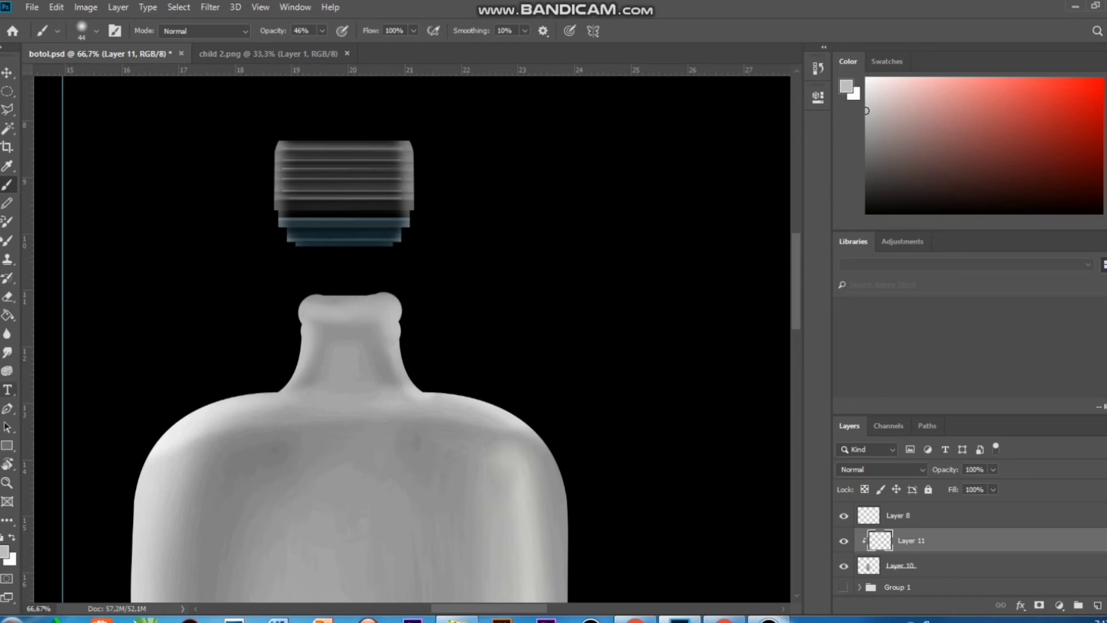
# Set the foreground colour to grey 949494 and paint a darker shading band along the lip's lower part
pyautogui.click(5, 552)
pyautogui.click(730, 412)
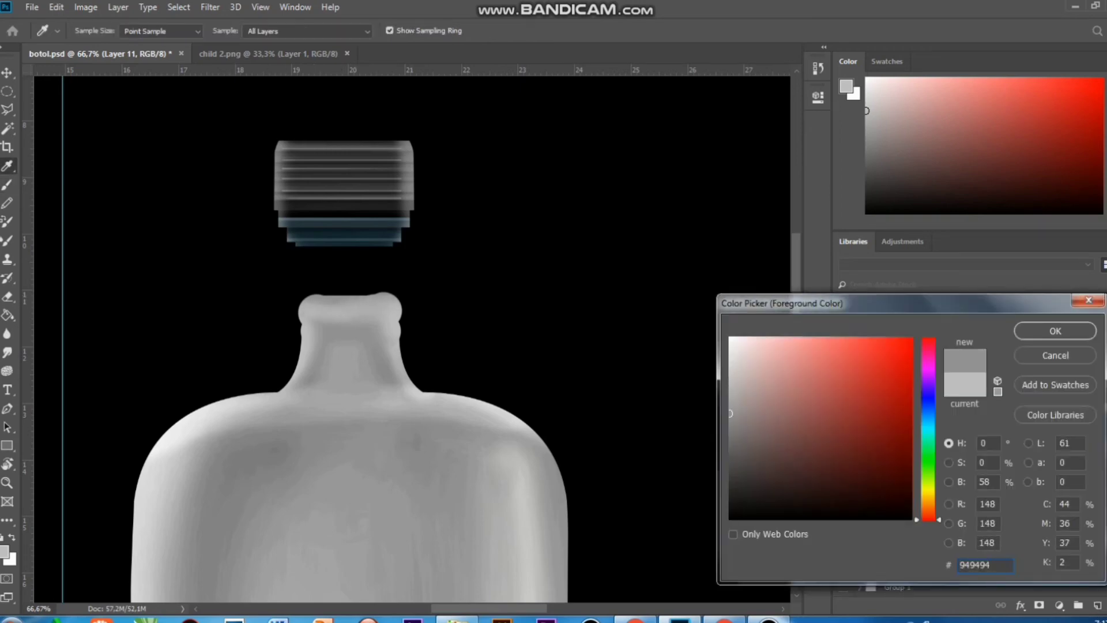
pyautogui.click(1055, 330)
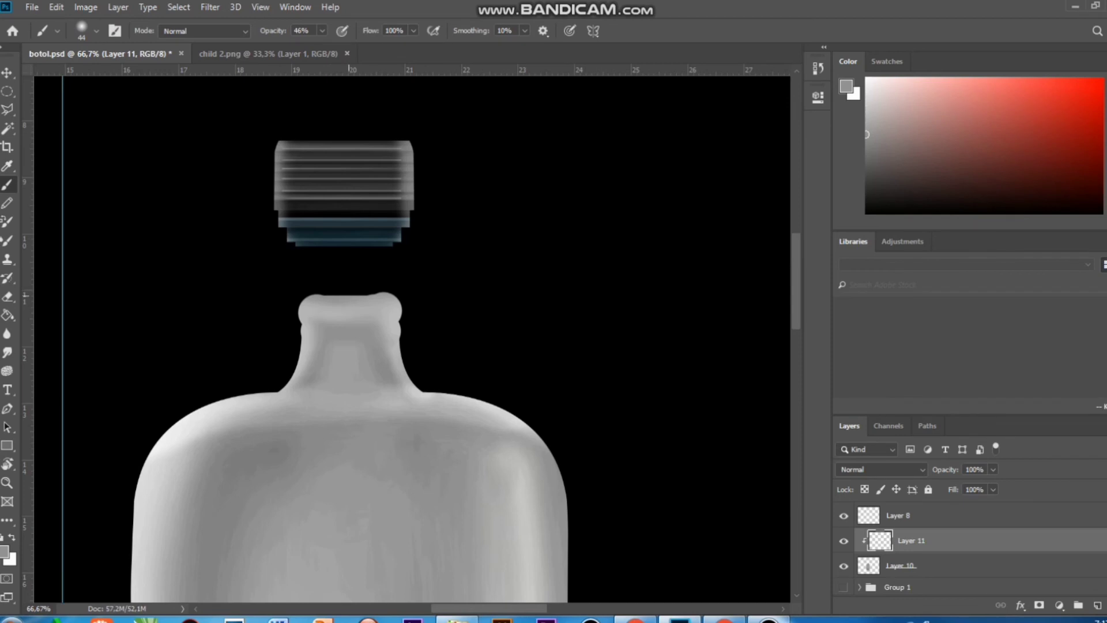
pyautogui.moveTo(312, 317); pyautogui.dragTo(398, 319)
pyautogui.moveTo(331, 322)
pyautogui.mouseDown()
pyautogui.moveTo(307, 325)
pyautogui.moveTo(391, 330)
pyautogui.moveTo(382, 325)
pyautogui.mouseUp()
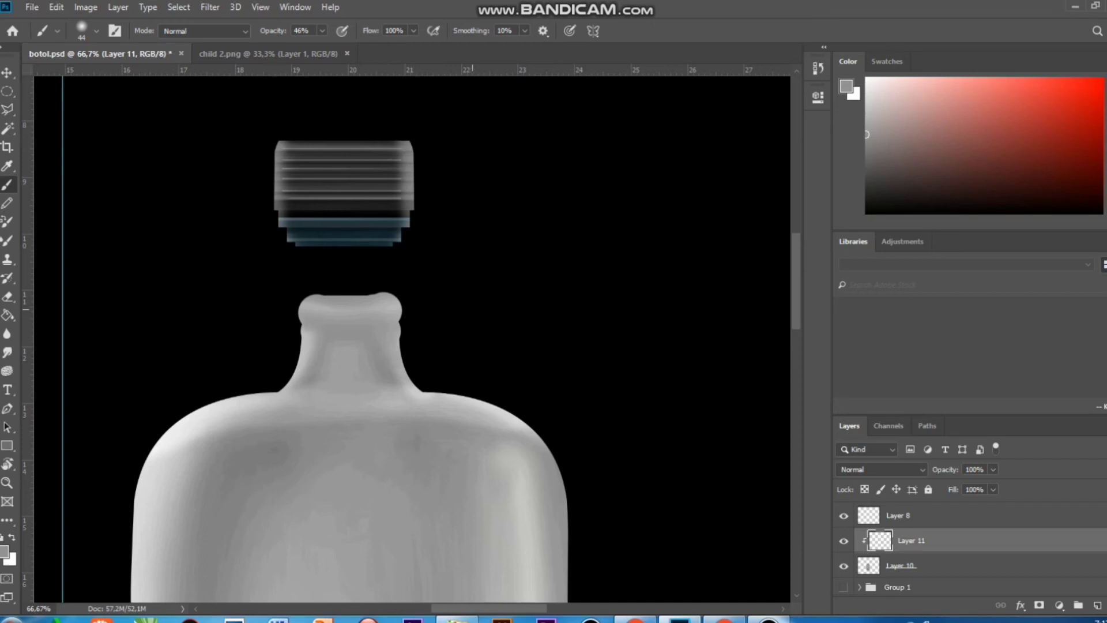
# Cut a concave curve into the lip's upper edge on Layer 10 with an elliptical selection, and merge Layer 10 with Layer 11
pyautogui.hotkey('ctrl', '-')
pyautogui.hotkey('ctrl', '-')
pyautogui.hotkey('ctrl', '-')
pyautogui.hotkey('ctrl', '+')
pyautogui.hotkey('ctrl', '+')
pyautogui.hotkey('ctrl', '+')
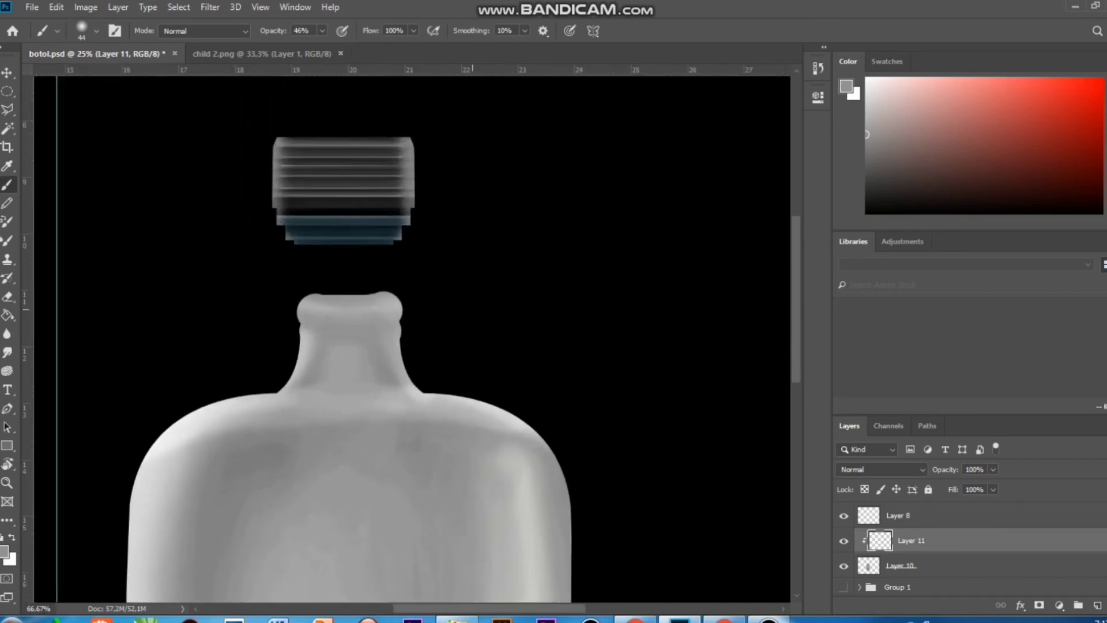
pyautogui.hotkey('ctrl', '+')
pyautogui.press('m')
pyautogui.moveTo(237, 218)
pyautogui.mouseDown()
pyautogui.moveTo(396, 257)
pyautogui.moveTo(407, 276)
pyautogui.mouseUp()
pyautogui.hotkey('alt', '[')
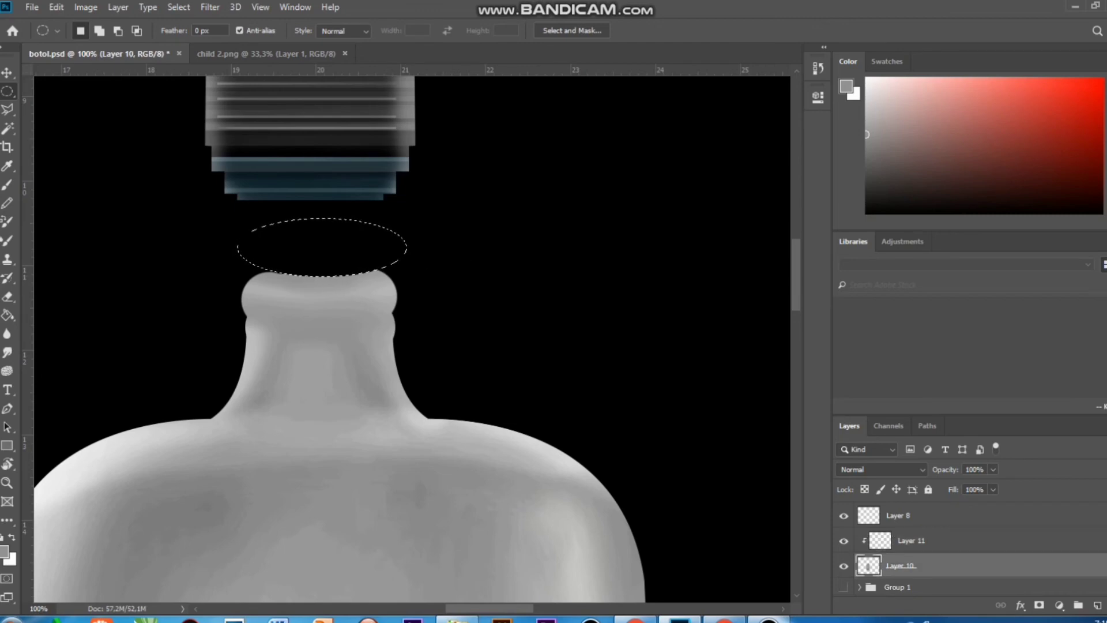
pyautogui.hotkey('ctrl', 'd')
pyautogui.hotkey('shift', 'alt', ']')
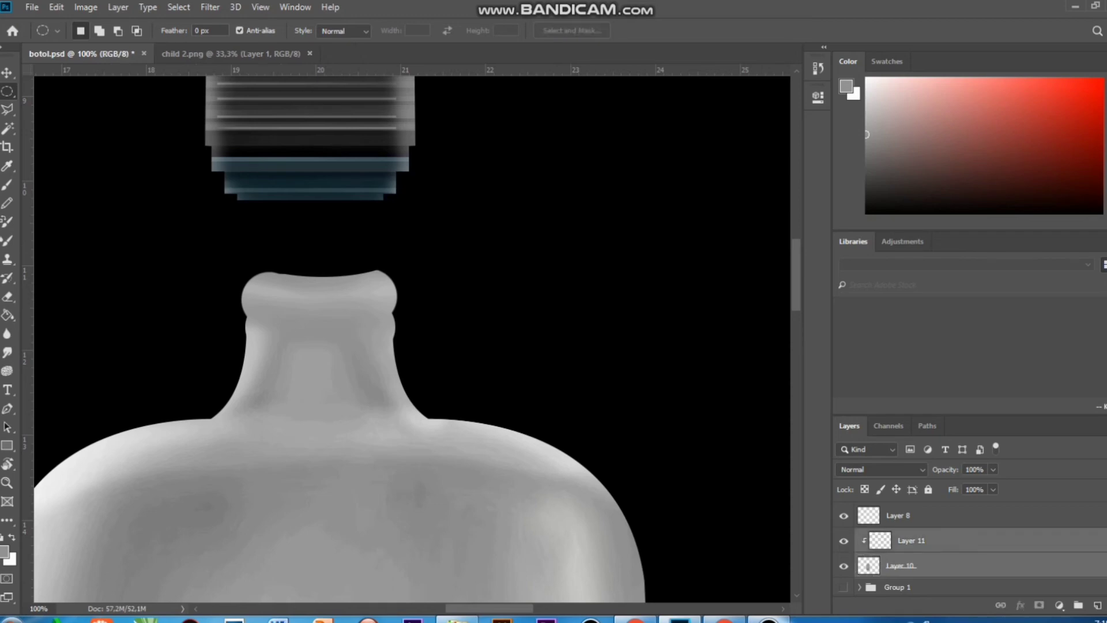
pyautogui.hotkey('ctrl', 'e')
# Move the tutup botol cap group down until it sits just above the bottle's lip
pyautogui.scroll(2, 968, 548)
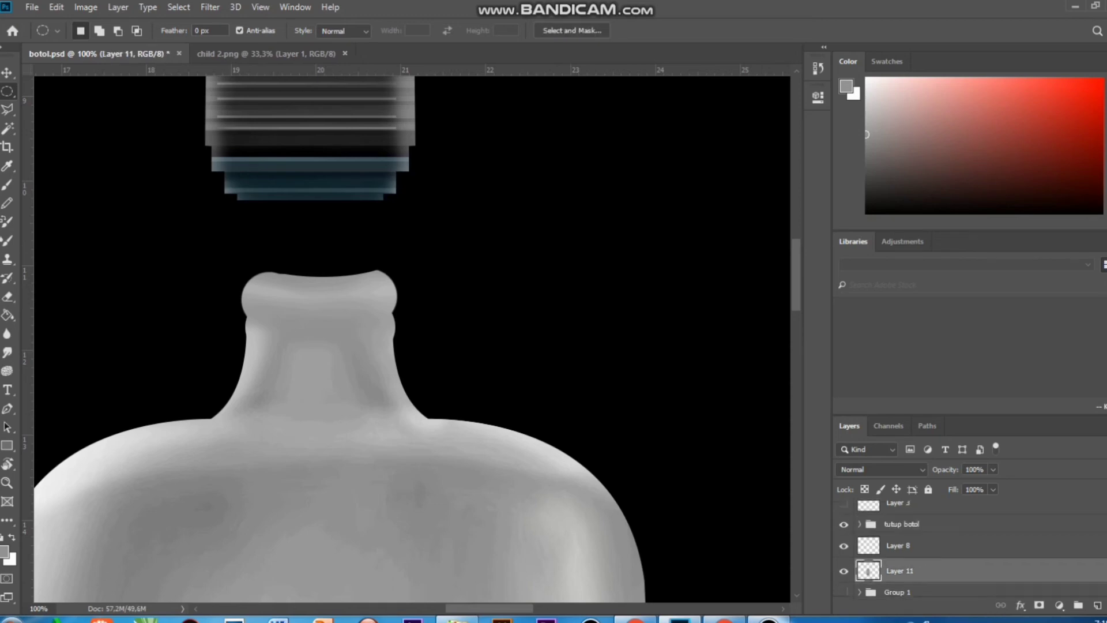
pyautogui.click(902, 534)
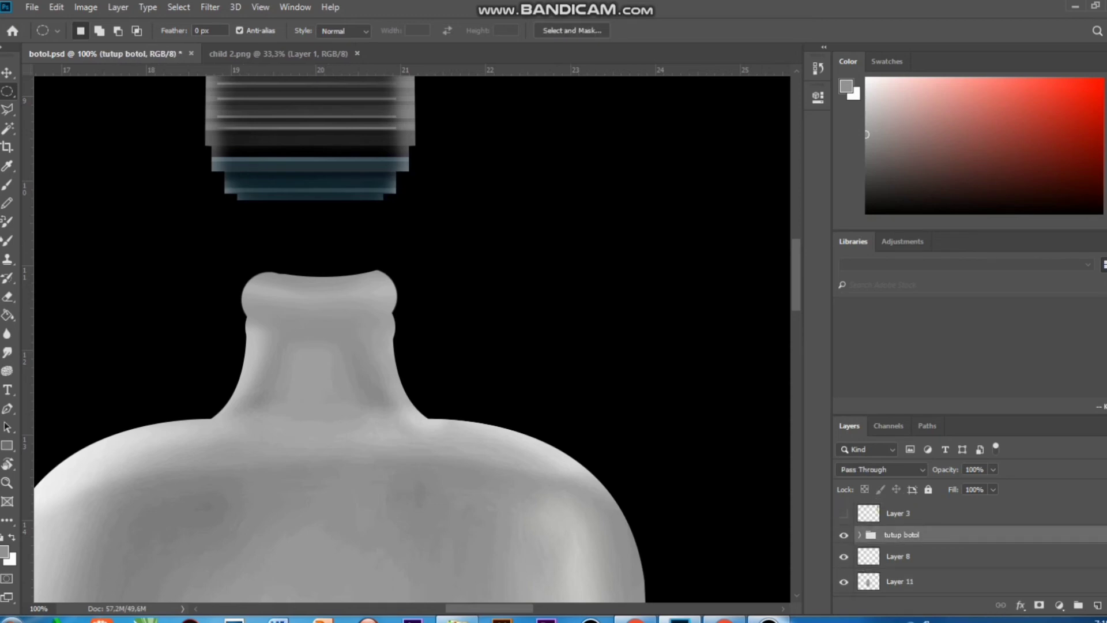
pyautogui.press('v')
pyautogui.moveTo(325, 100); pyautogui.dragTo(336, 167)
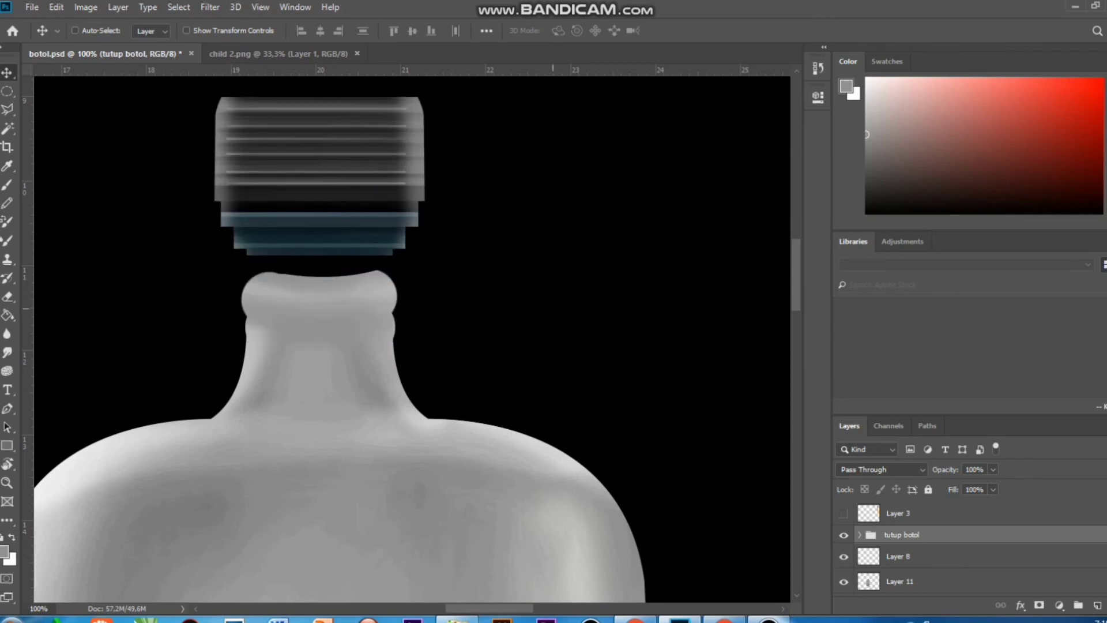
# Make the merged bottle layer, Layer 11, active and switch to the Elliptical Marquee tool
pyautogui.click(923, 556)
pyautogui.click(922, 582)
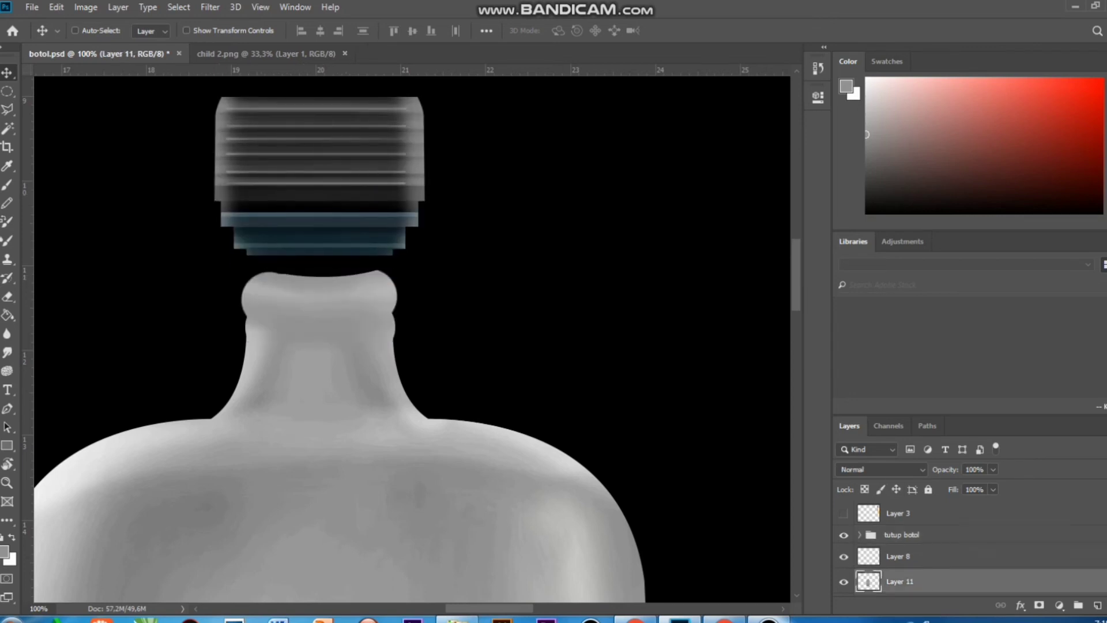
pyautogui.press('m')
pyautogui.moveTo(198, 295)
pyautogui.mouseDown()
pyautogui.moveTo(243, 415)
pyautogui.moveTo(258, 414)
pyautogui.mouseUp()
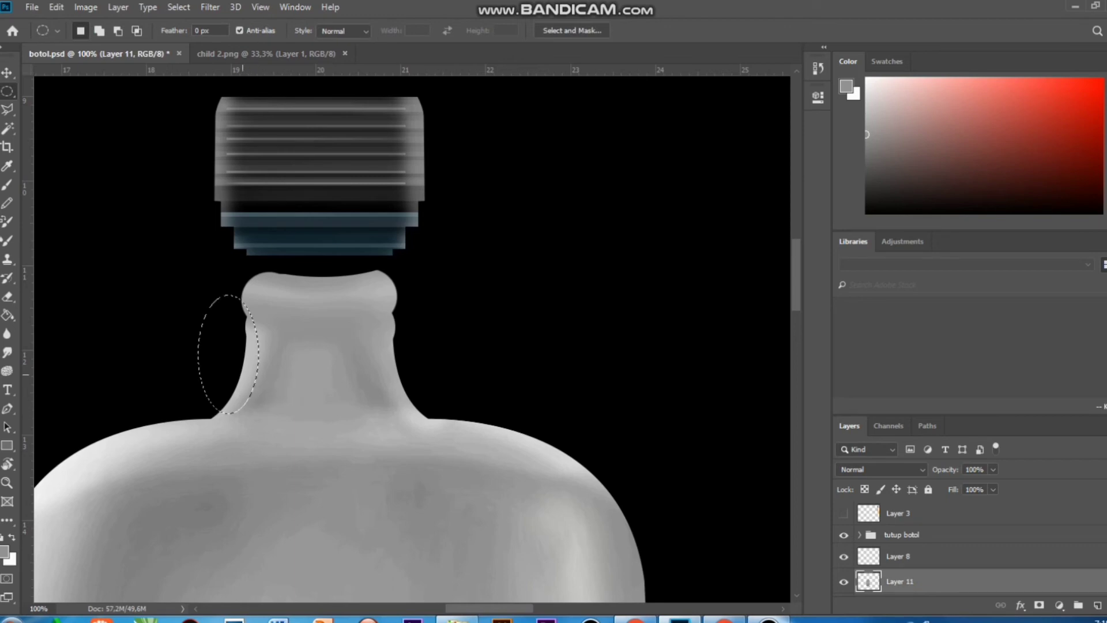
pyautogui.moveTo(244, 374); pyautogui.dragTo(233, 369)
pyautogui.moveTo(137, 293)
pyautogui.mouseDown()
pyautogui.moveTo(246, 393)
pyautogui.moveTo(246, 406)
pyautogui.moveTo(241, 357)
pyautogui.mouseUp()
pyautogui.moveTo(202, 324); pyautogui.dragTo(167, 337)
pyautogui.hotkey('ctrl', 'd')
pyautogui.hotkey('ctrl', 'z')
pyautogui.hotkey('ctrl', 'z')
pyautogui.hotkey('ctrl', 'z')
pyautogui.hotkey('ctrl', 'd')
# Trim the left side of the neck below the lip into a smooth concave curve using a circular selection on Layer 11
pyautogui.moveTo(120, 407); pyautogui.dragTo(283, 200)
pyautogui.moveTo(193, 312)
pyautogui.mouseDown()
pyautogui.moveTo(150, 336)
pyautogui.moveTo(157, 327)
pyautogui.mouseUp()
pyautogui.hotkey('ctrl', 'd')
pyautogui.hotkey('ctrl', 'z')
# Shift the same circular selection to the neck's right side, trim that edge into a matching curve, and deselect
pyautogui.moveTo(180, 356); pyautogui.dragTo(491, 351)
pyautogui.press('Left')
pyautogui.press('Left')
pyautogui.press('Left')
pyautogui.press('Left')
pyautogui.press('Left')
pyautogui.press('Left')
pyautogui.press('Down')
pyautogui.press('Down')
pyautogui.press('Down')
pyautogui.press('Down')
pyautogui.press('Down')
pyautogui.press('Down')
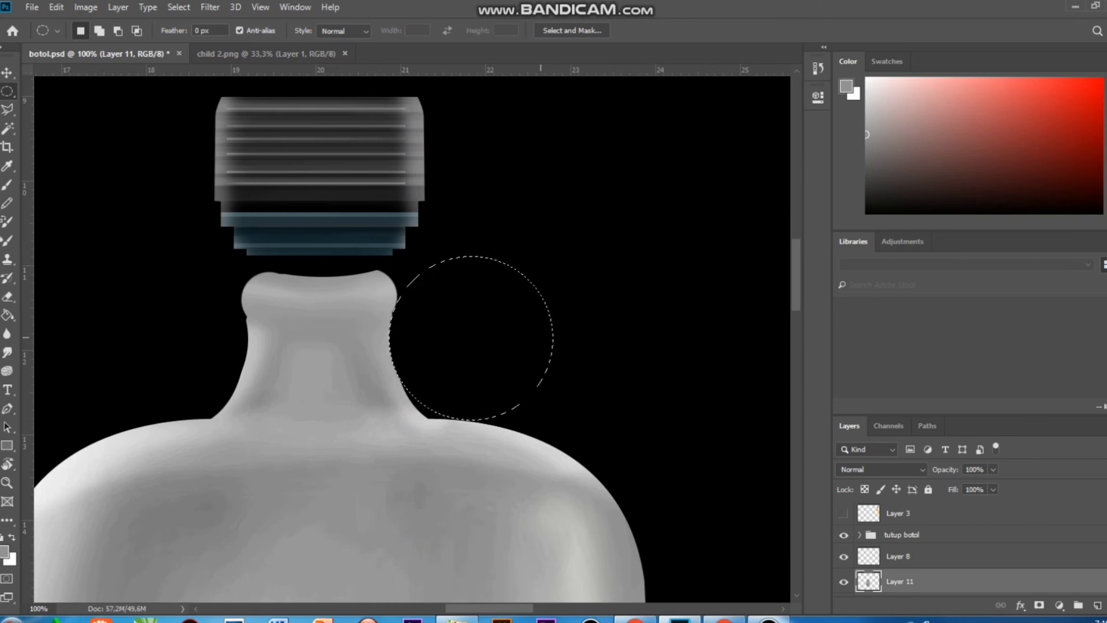
pyautogui.hotkey('ctrl', 'd')
# Move the tutup botol cap group down over the lip so its blue collar meets the narrow part of the neck
pyautogui.click(901, 535)
pyautogui.press('v')
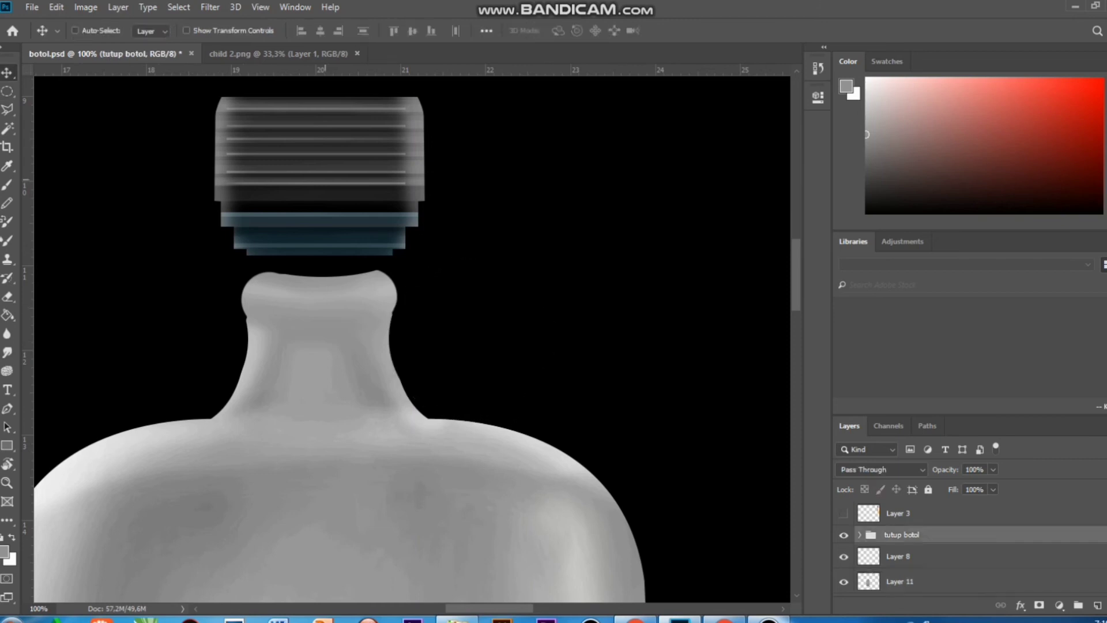
pyautogui.moveTo(330, 135); pyautogui.dragTo(334, 234)
pyautogui.moveTo(328, 271); pyautogui.dragTo(324, 276)
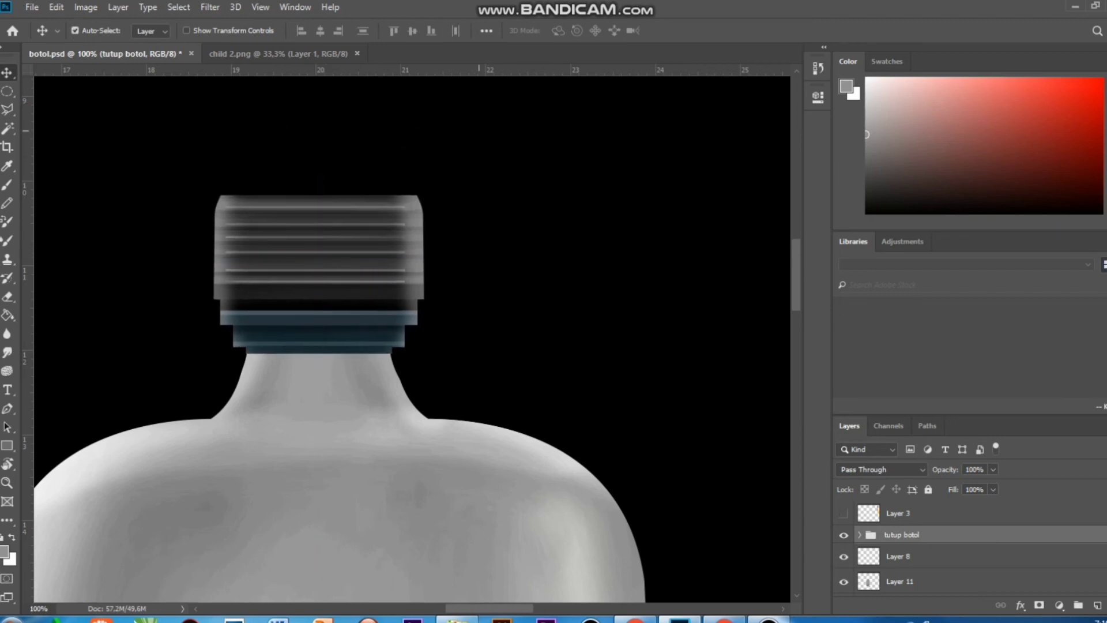
pyautogui.hotkey('ctrl', '-')
pyautogui.hotkey('ctrl', '-')
pyautogui.hotkey('ctrl', '-')
pyautogui.hotkey('ctrl', '-')
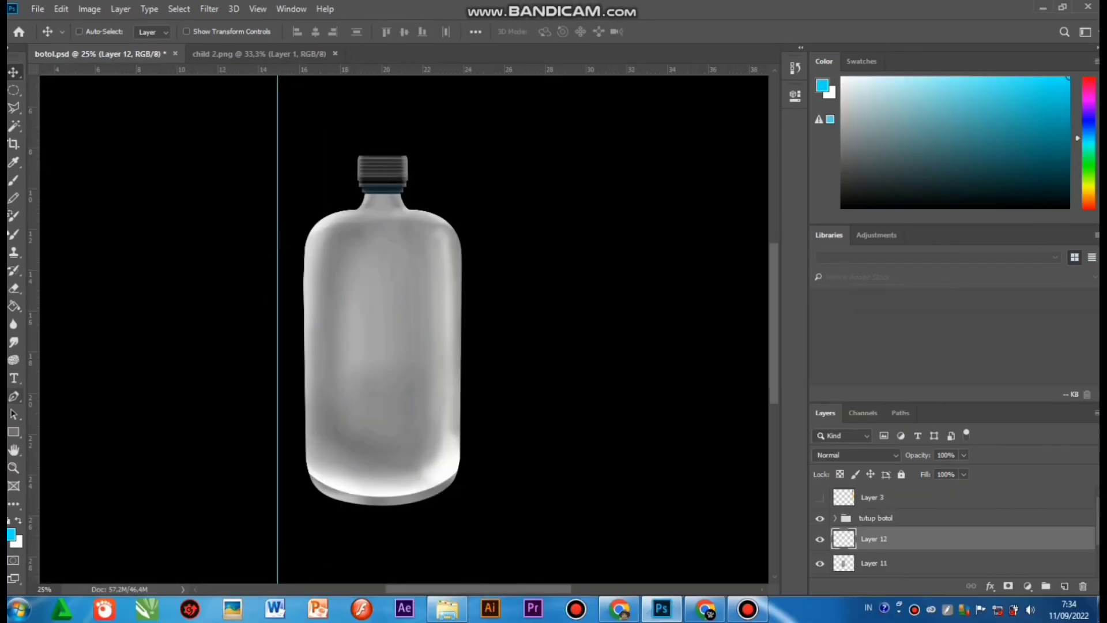
# Draw a closed, unfilled cyan outline around the bottle body and up behind the cap with the Pen tool, with a 42,89 px stroke
pyautogui.press('p')
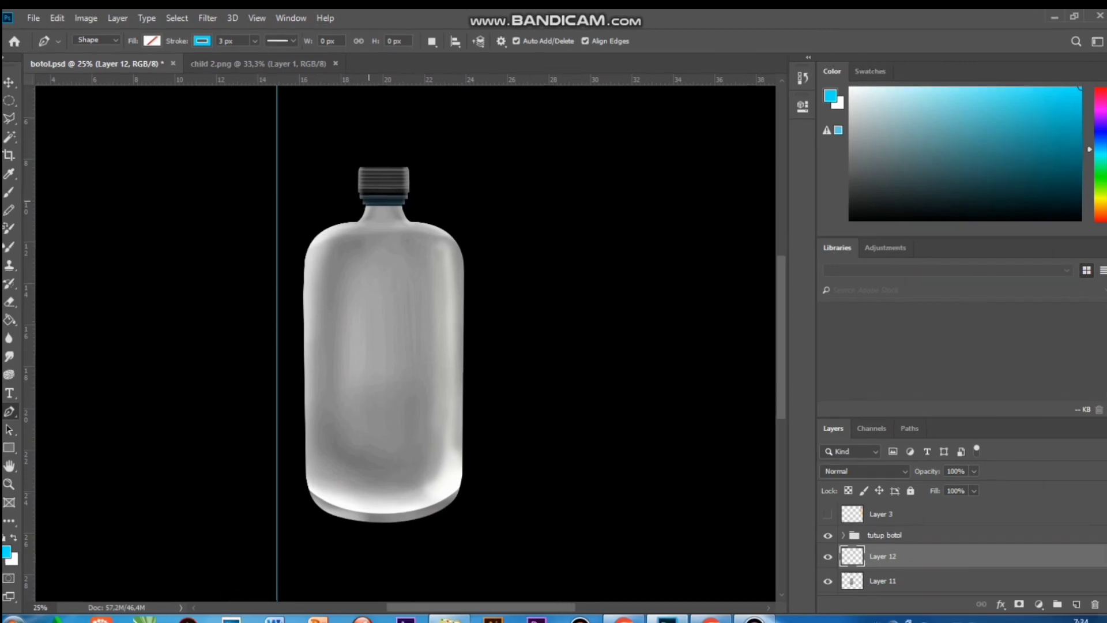
pyautogui.click(368, 188)
pyautogui.moveTo(354, 214); pyautogui.dragTo(346, 214)
pyautogui.moveTo(309, 272); pyautogui.dragTo(309, 319)
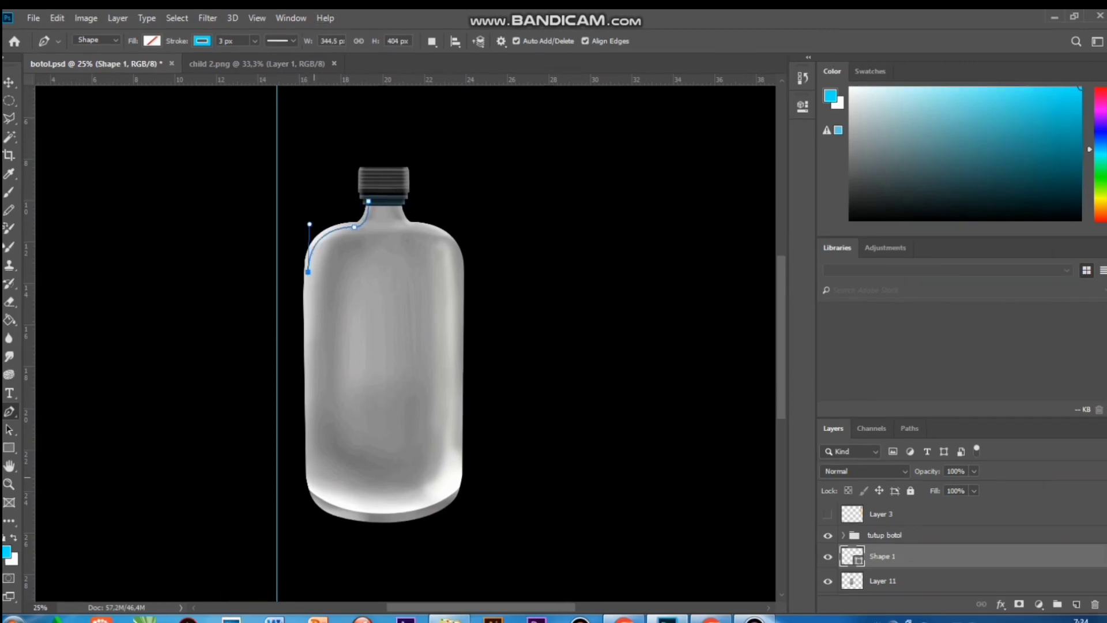
pyautogui.moveTo(316, 506); pyautogui.dragTo(333, 516)
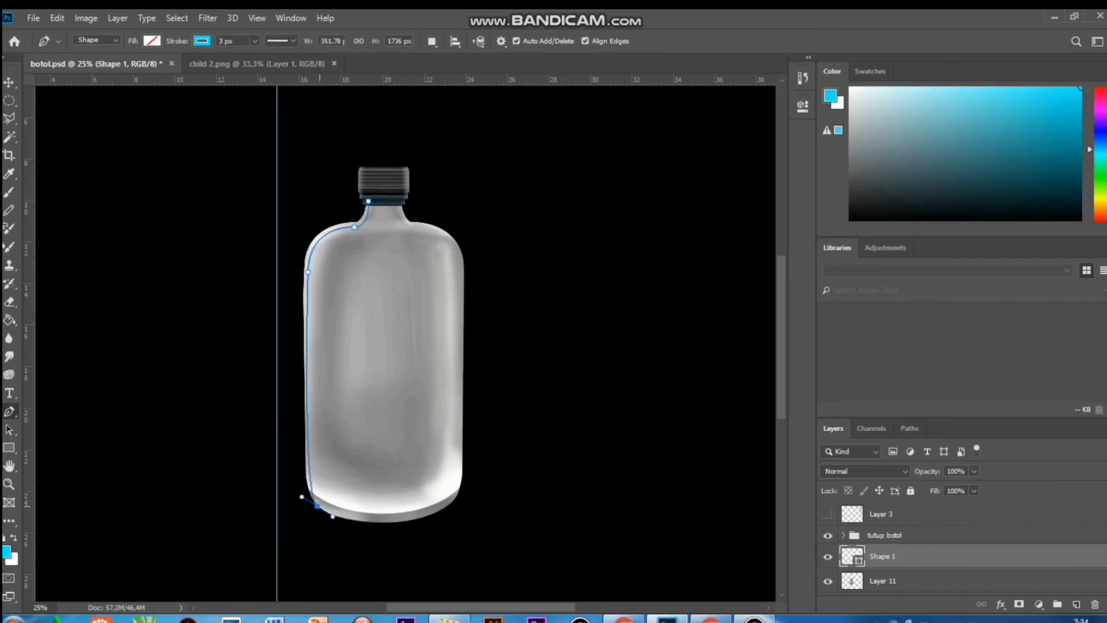
pyautogui.moveTo(459, 486); pyautogui.dragTo(502, 428)
pyautogui.moveTo(460, 261); pyautogui.dragTo(465, 281)
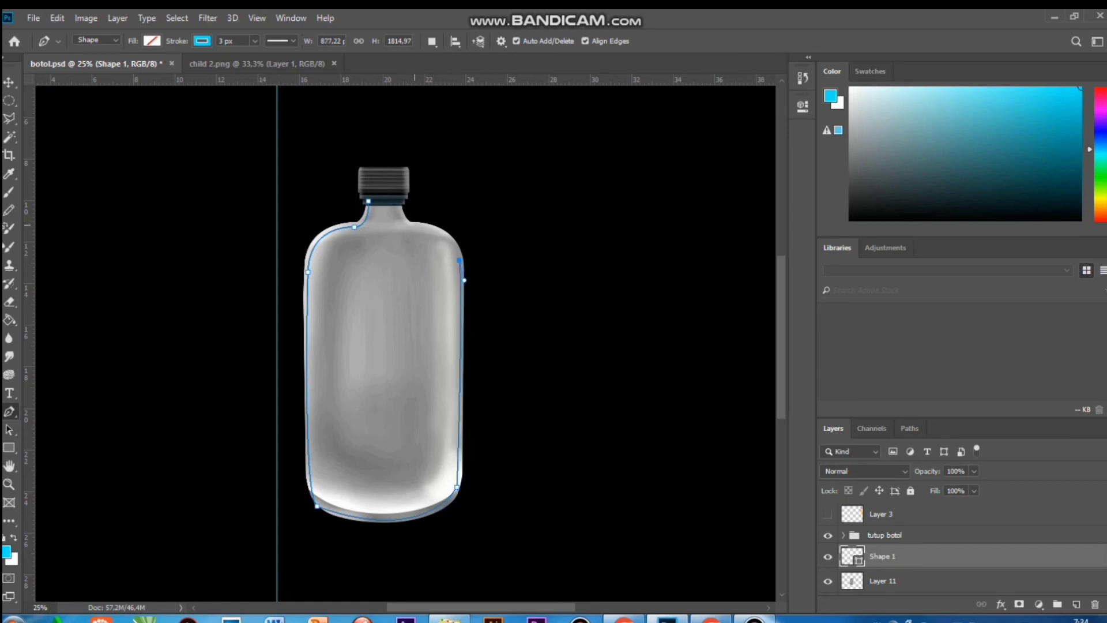
pyautogui.moveTo(410, 226); pyautogui.dragTo(454, 228)
pyautogui.click(400, 193)
pyautogui.click(400, 173)
pyautogui.click(371, 173)
pyautogui.click(368, 202)
pyautogui.click(255, 40)
pyautogui.moveTo(244, 57)
pyautogui.mouseDown()
pyautogui.moveTo(275, 57)
pyautogui.moveTo(265, 57)
pyautogui.mouseUp()
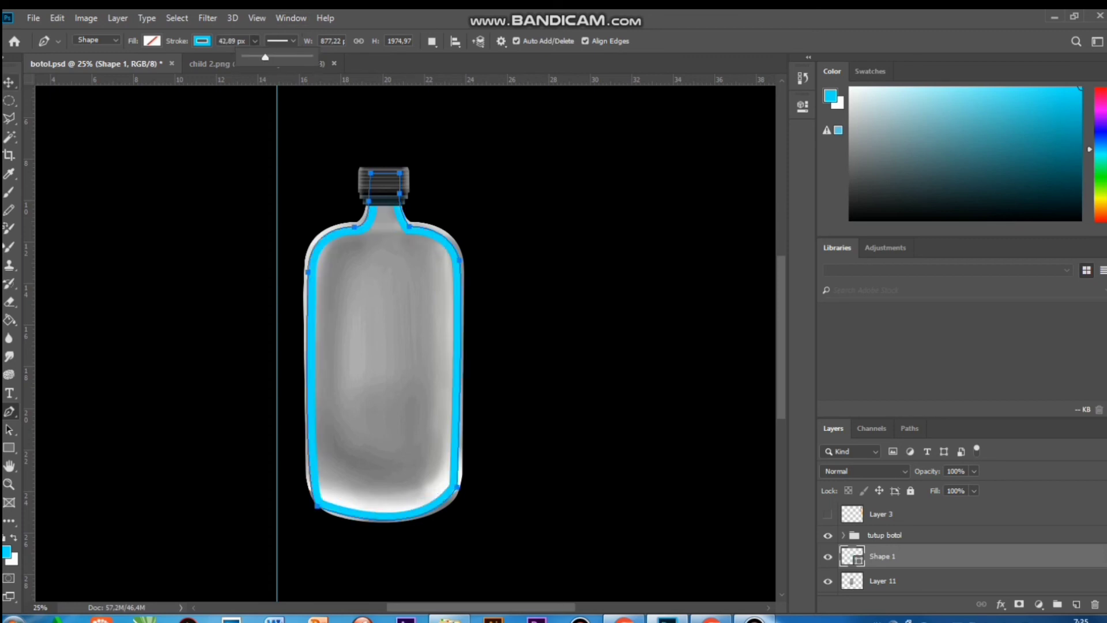
# Duplicate the cyan outline shape, place the copy beneath the original, hide the copy, and select Shape 1
pyautogui.press('v')
pyautogui.hotkey('ctrl', 'j')
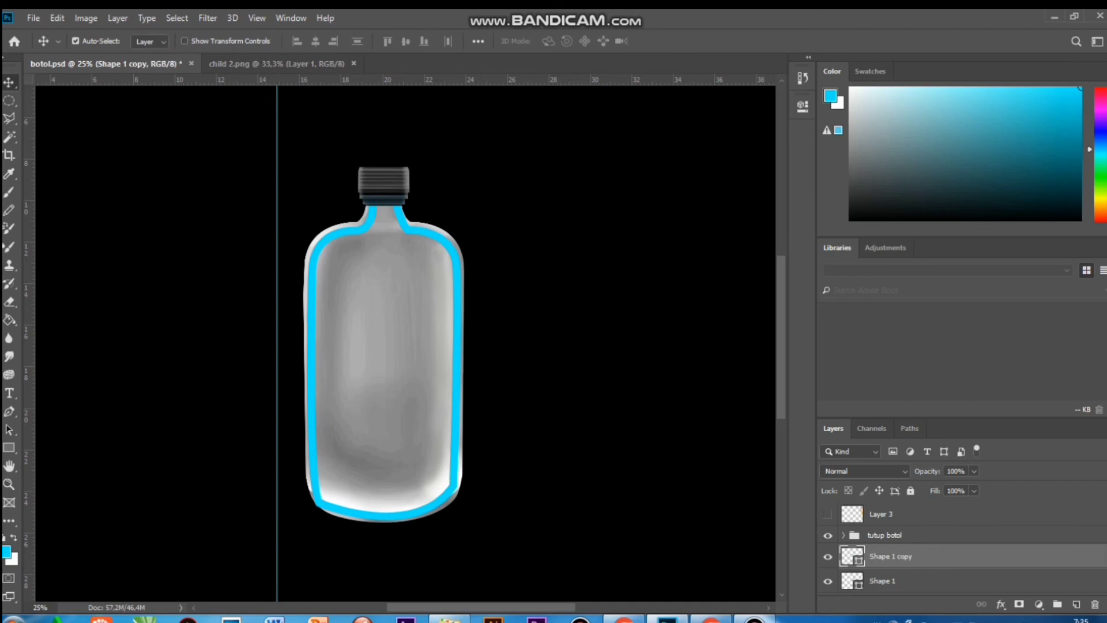
pyautogui.moveTo(900, 557); pyautogui.dragTo(900, 588)
pyautogui.click(828, 581)
pyautogui.click(900, 556)
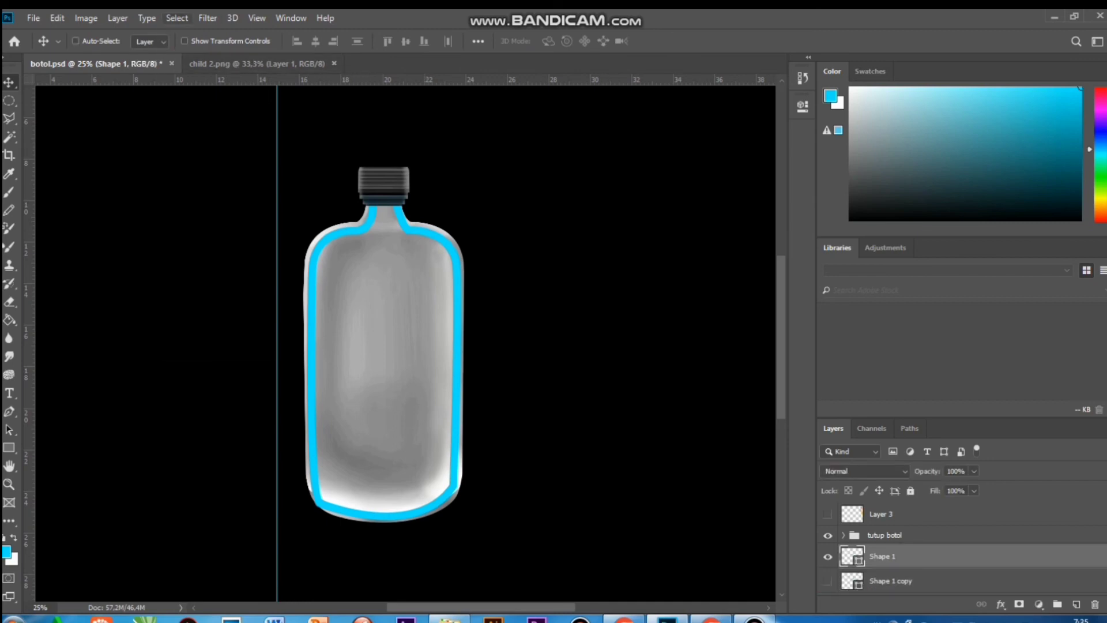
# Rasterize Shape 1 and apply a Gaussian Blur with a radius somewhat above 98,5 pixels to turn it into a glow
pyautogui.click(177, 18)
pyautogui.moveTo(208, 18)
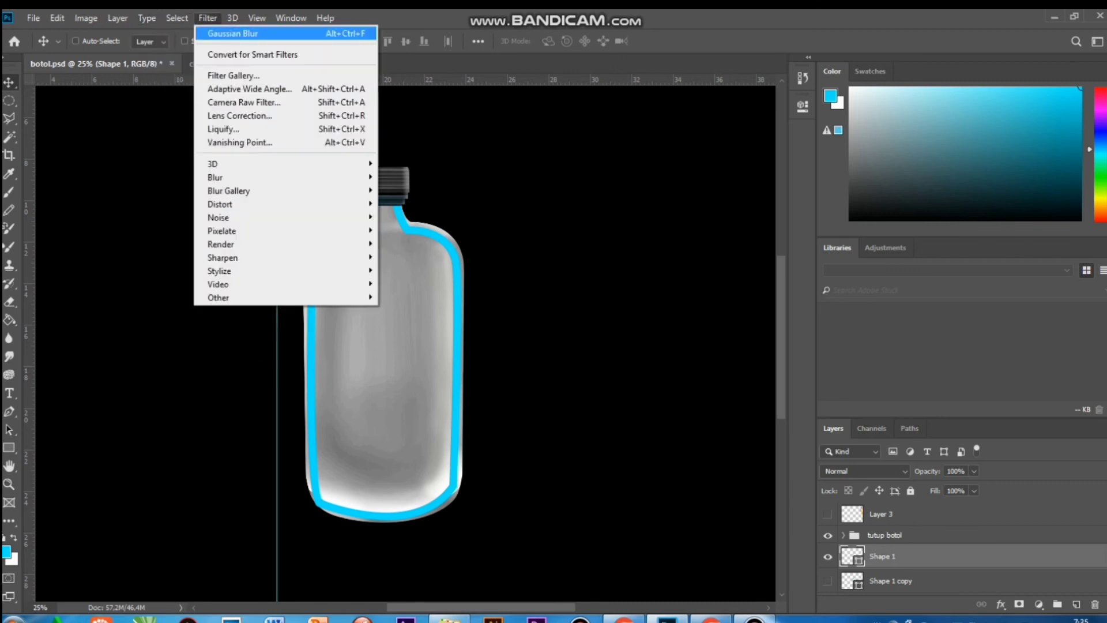
pyautogui.moveTo(288, 177)
pyautogui.click(412, 233)
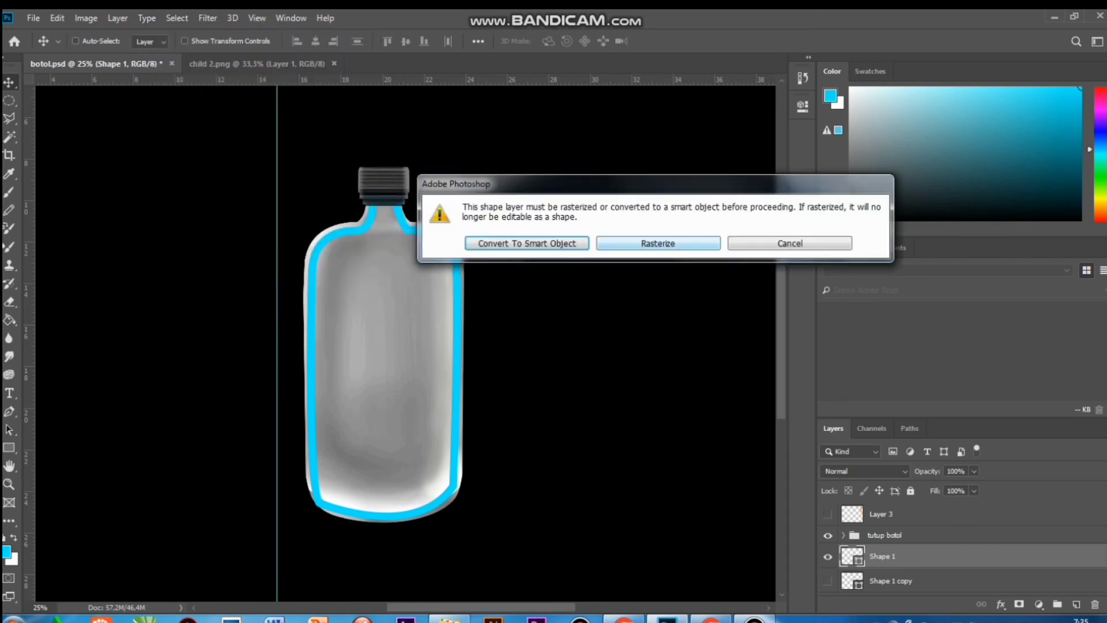
pyautogui.press('Return')
pyautogui.moveTo(542, 118); pyautogui.dragTo(648, 124)
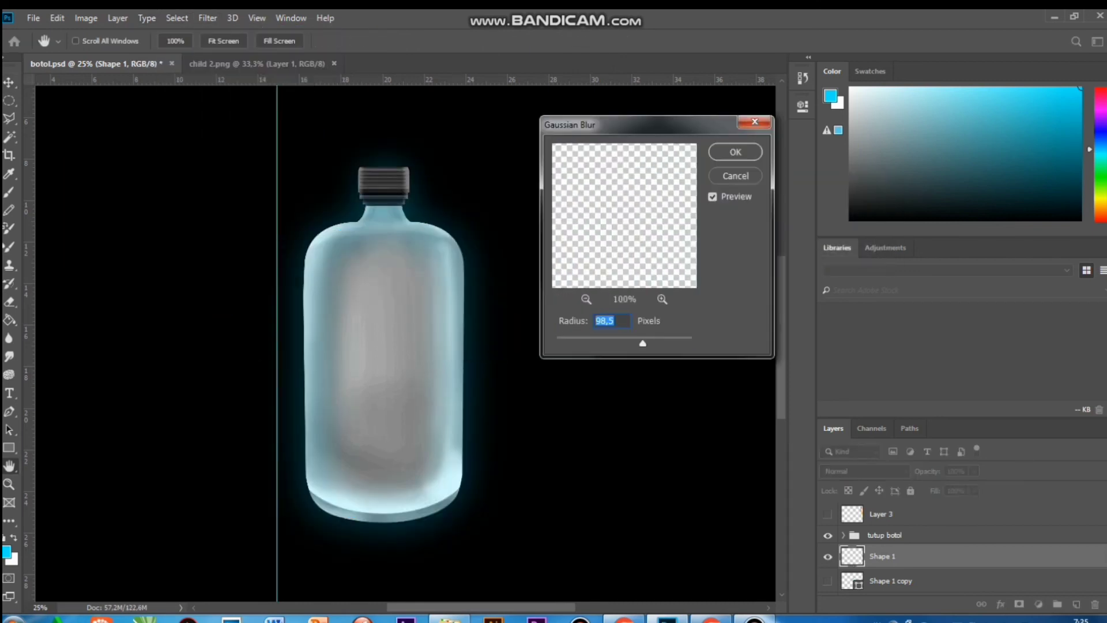
pyautogui.moveTo(644, 344)
pyautogui.mouseDown()
pyautogui.moveTo(686, 343)
pyautogui.moveTo(651, 343)
pyautogui.mouseUp()
pyautogui.press('Return')
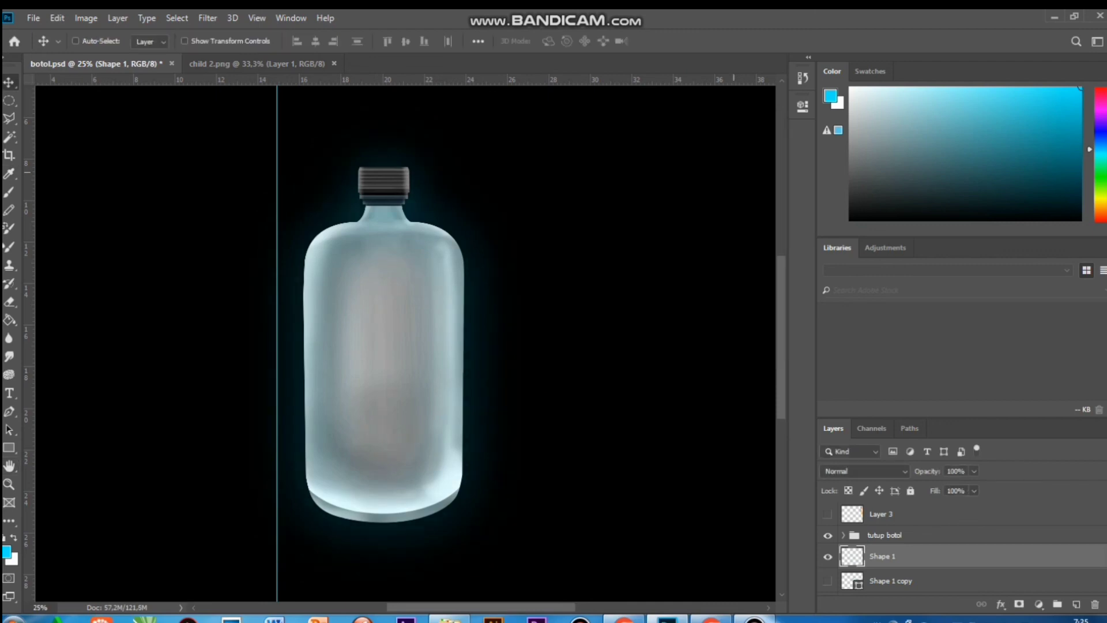
# Duplicate the blurred cyan glow layer to strengthen it and add a Curves adjustment layer above the duplicate
pyautogui.hotkey('ctrl', 'j')
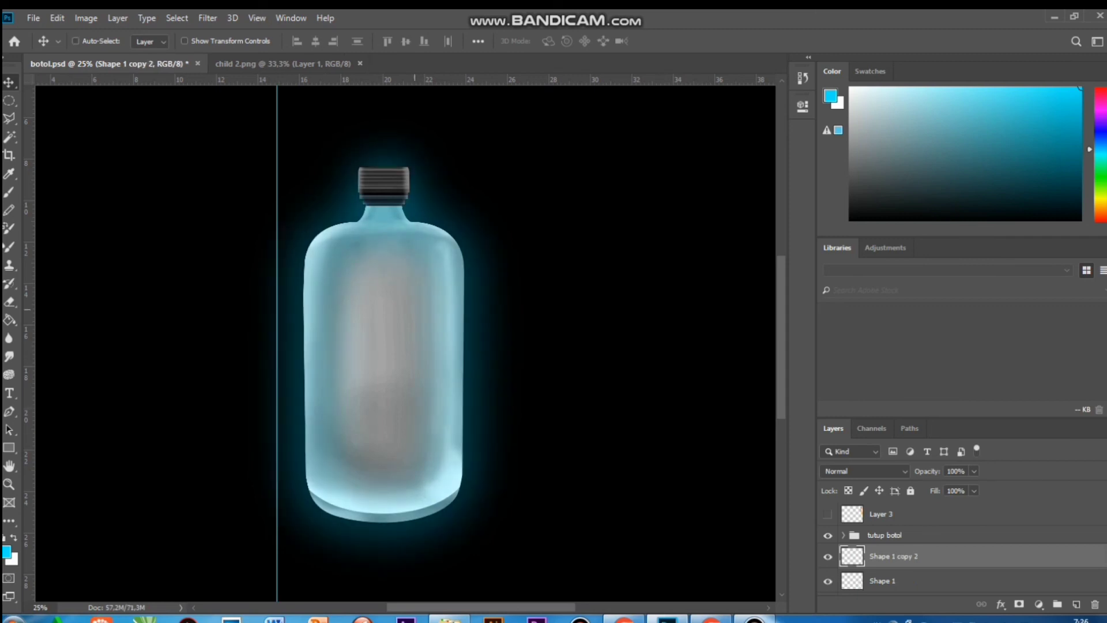
pyautogui.click(1039, 604)
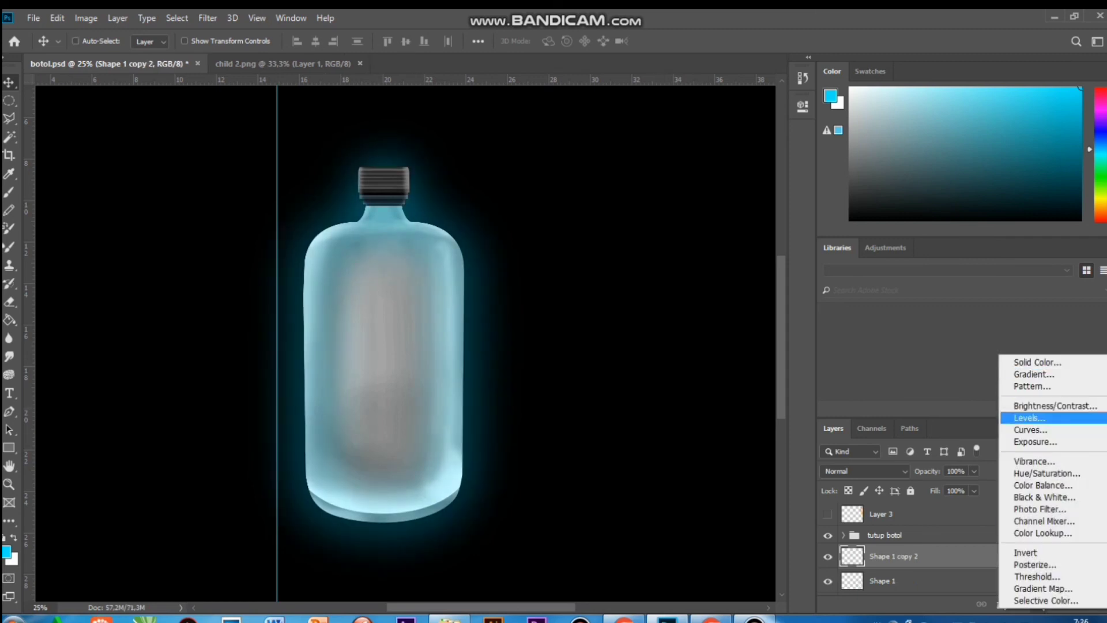
pyautogui.click(1031, 430)
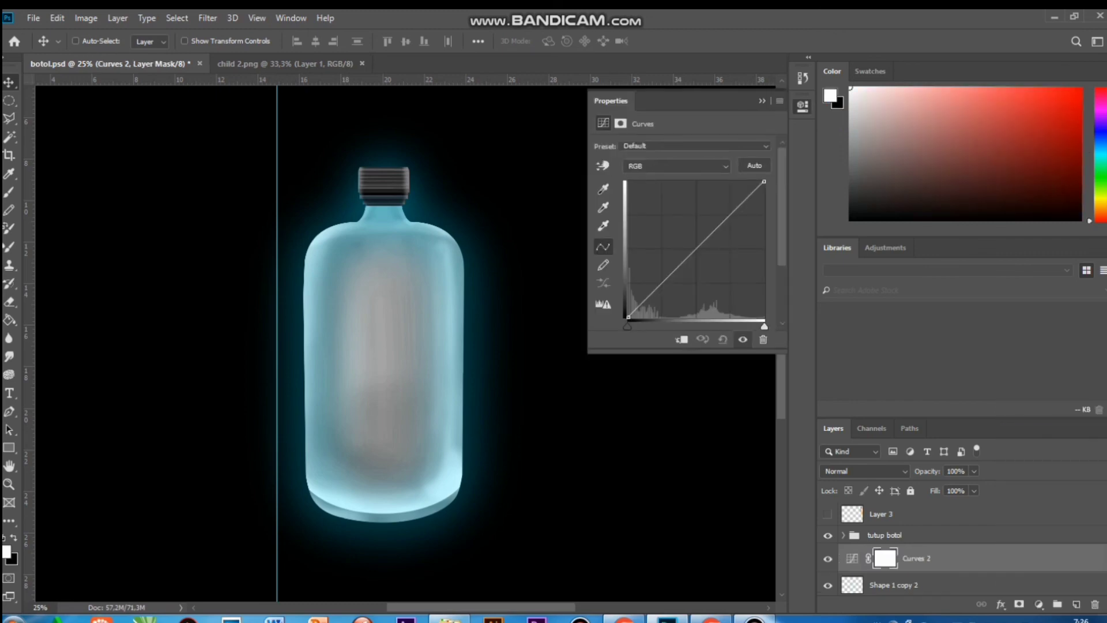
# Raise the black input point of the Curves 2 adjustment to darken the glow and bottle beneath it
pyautogui.moveTo(627, 327); pyautogui.dragTo(669, 326)
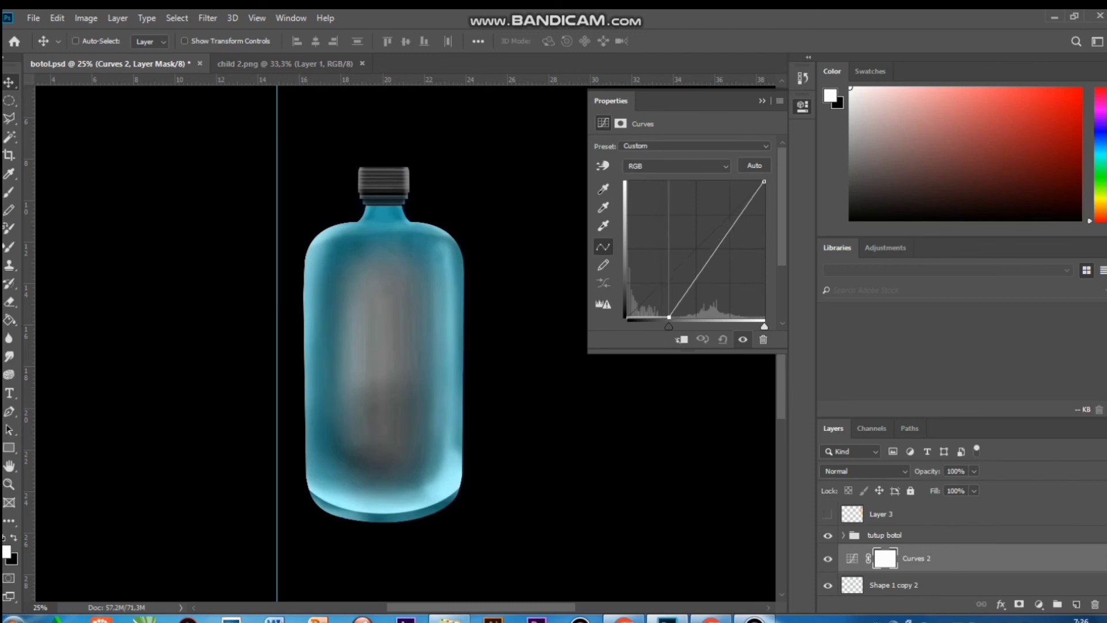
pyautogui.click(802, 106)
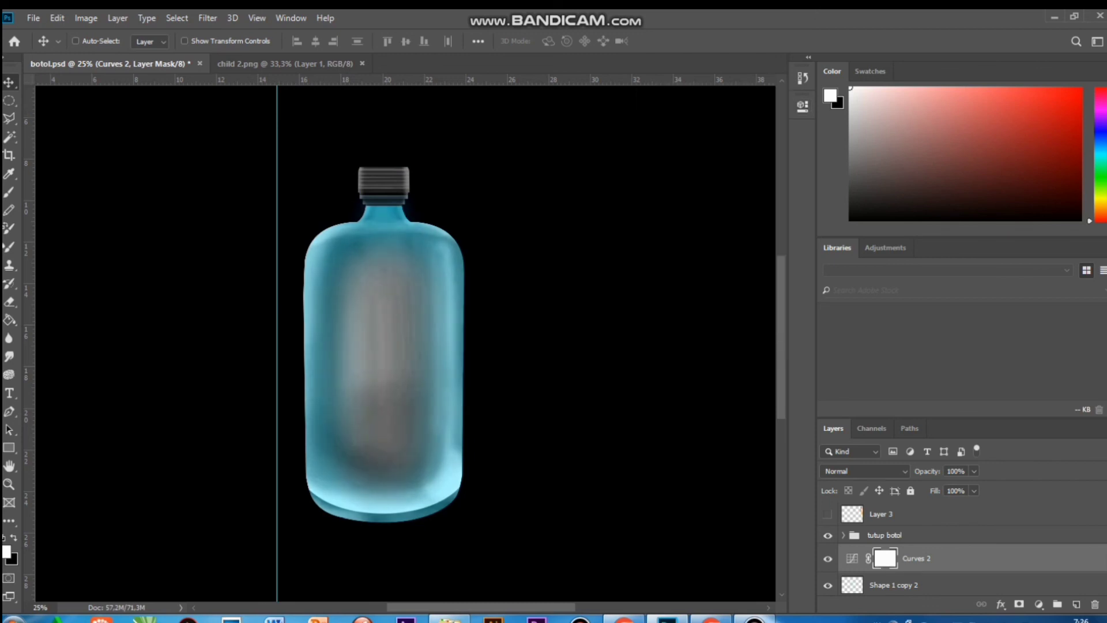
# Place the Shape 1 copy 2 glow layer above Curves 2 and set its opacity to 50%
pyautogui.scroll(-3, 923, 554)
pyautogui.moveTo(911, 549); pyautogui.dragTo(937, 488)
pyautogui.click(974, 471)
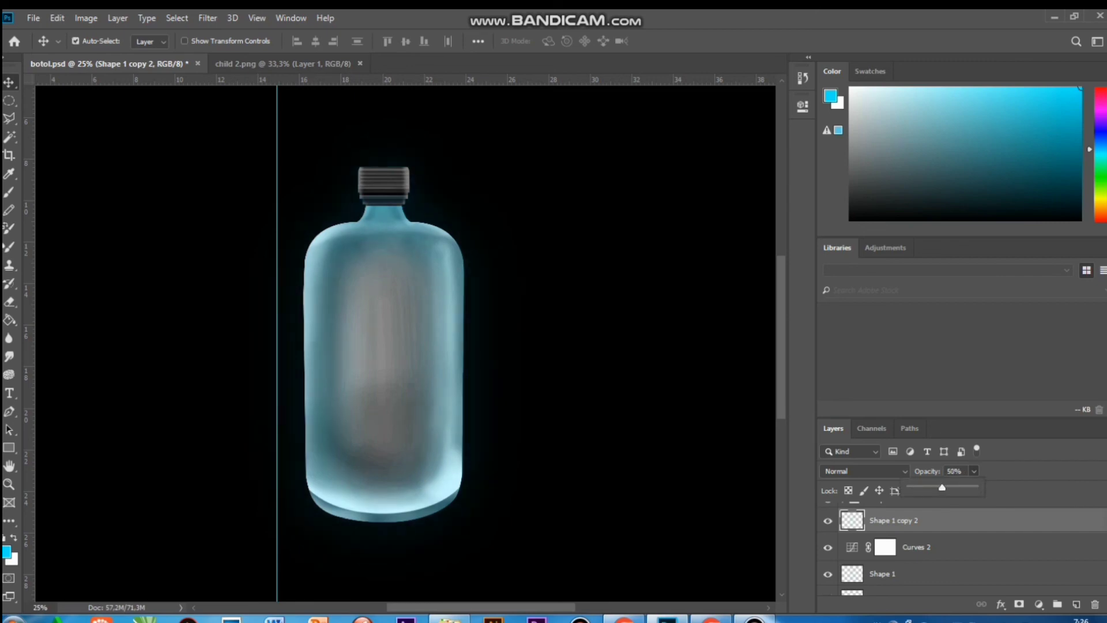
pyautogui.hotkey('ctrl', '-')
pyautogui.moveTo(341, 98); pyautogui.dragTo(126, 98)
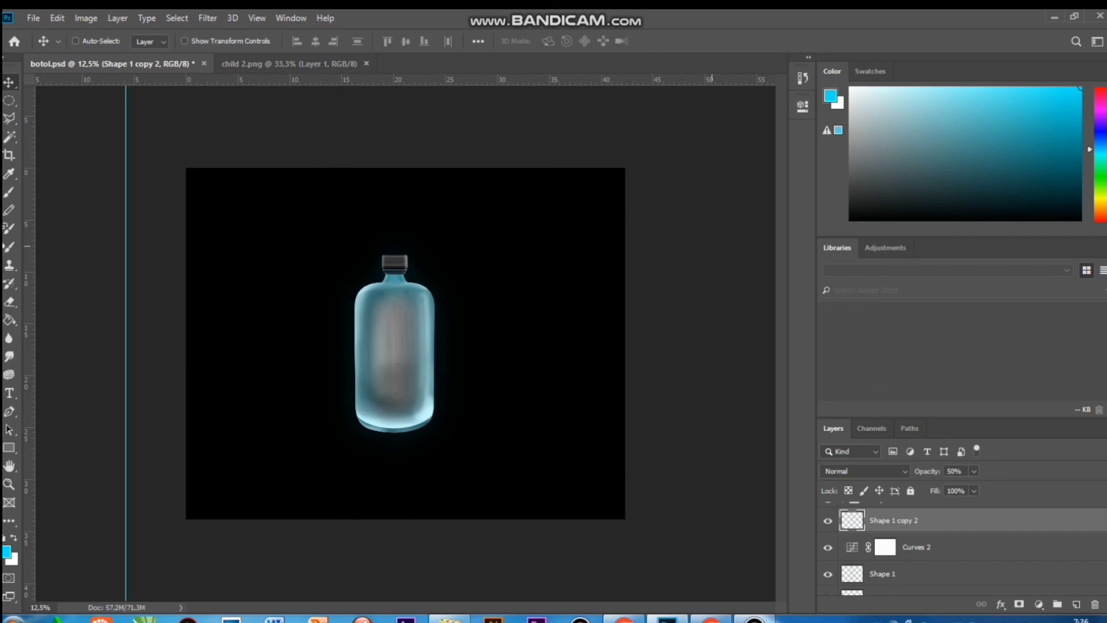
pyautogui.hotkey('ctrl', '+')
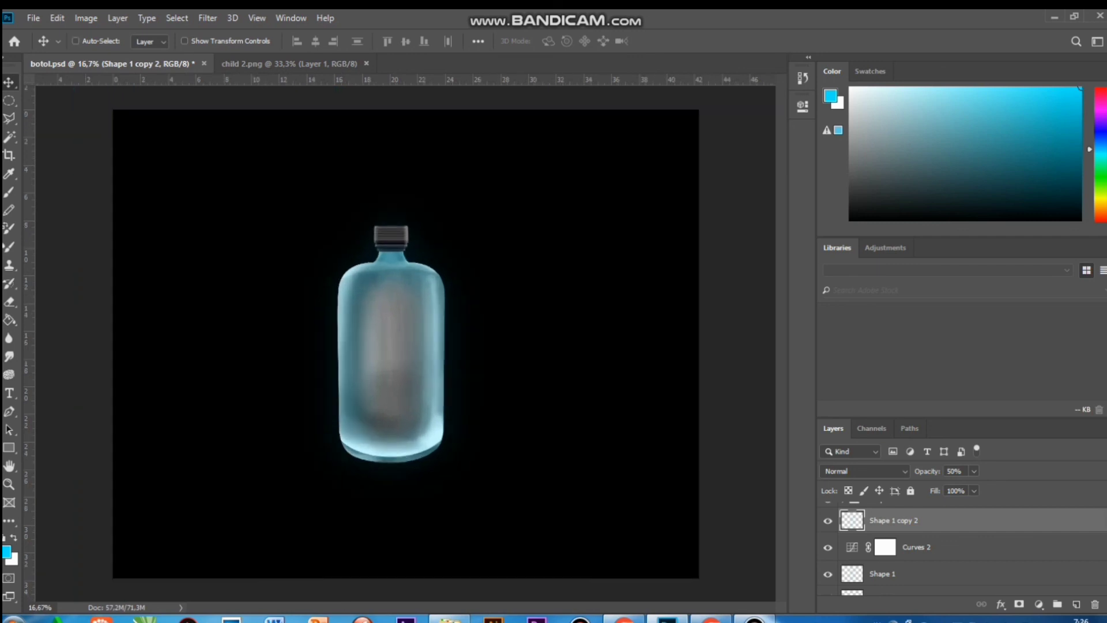
pyautogui.hotkey('ctrl', '+')
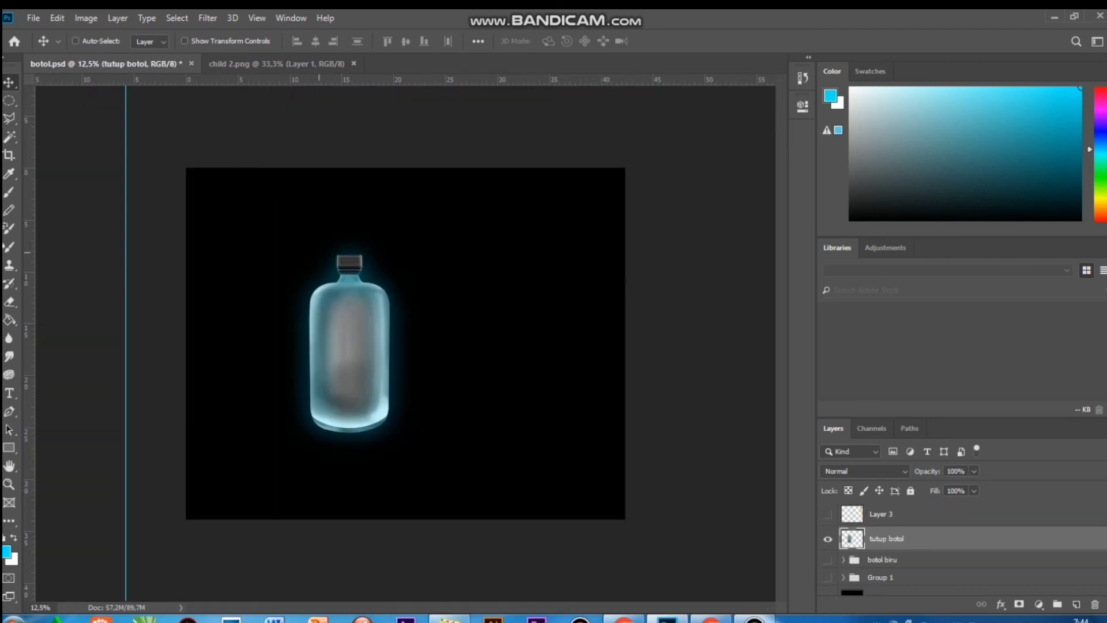
# Duplicate the glowing bottle layer tutup botol and place the copy beside the original on the canvas
pyautogui.moveTo(349, 347); pyautogui.dragTo(483, 346)
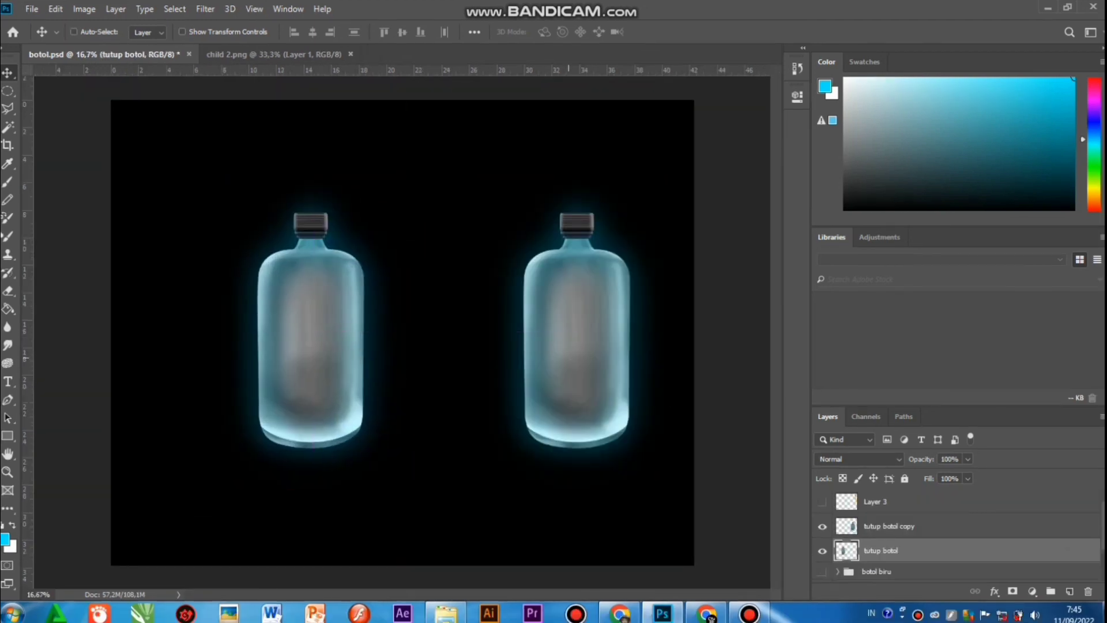
pyautogui.moveTo(581, 345); pyautogui.dragTo(514, 345)
# Shift the bottle copy's hue from cyan to red with Hue/Saturation and move it closer to the blue bottle
pyautogui.hotkey('ctrl', 'u')
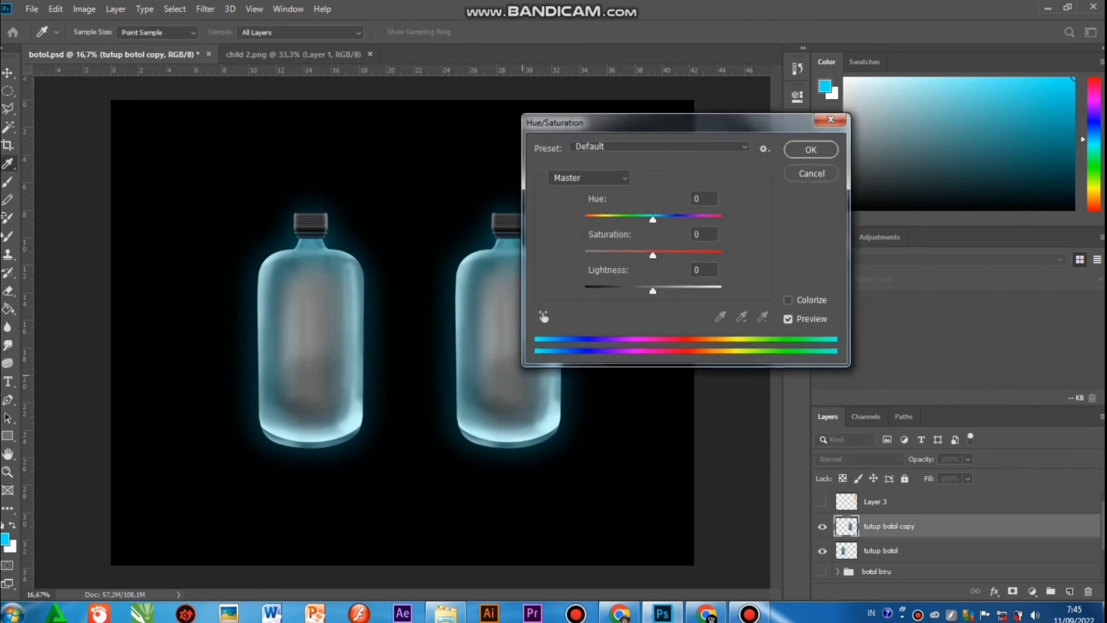
pyautogui.moveTo(653, 220); pyautogui.dragTo(585, 220)
pyautogui.click(811, 150)
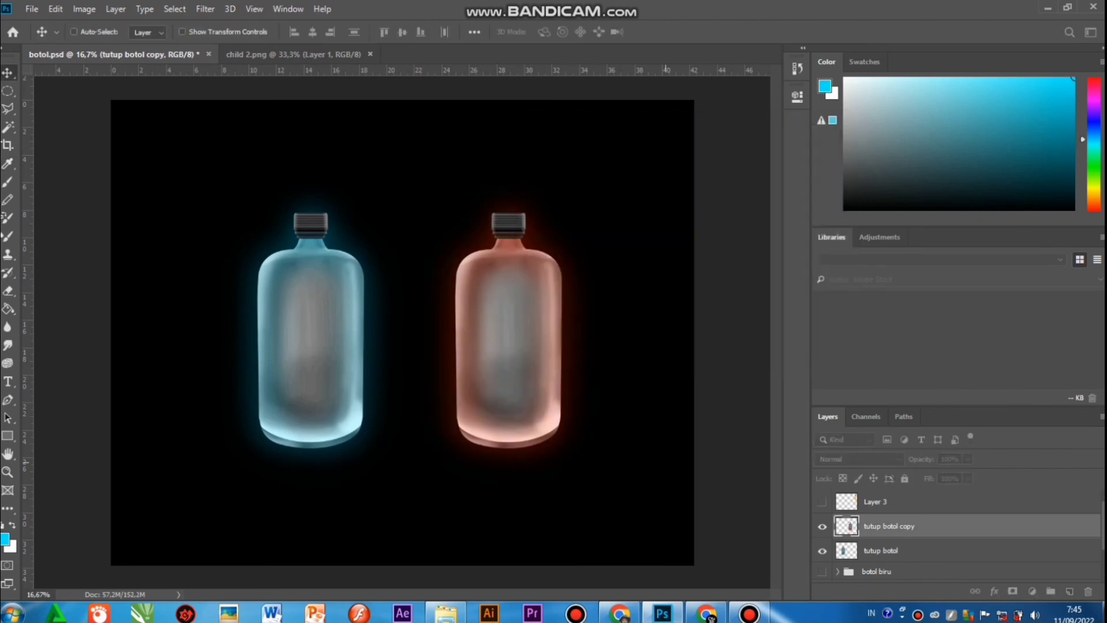
pyautogui.moveTo(509, 346); pyautogui.dragTo(477, 346)
# Save the two-bottle image as a JPEG named botol bersinar at Maximum quality 12 with the Baseline ("Standard") format
pyautogui.click(32, 10)
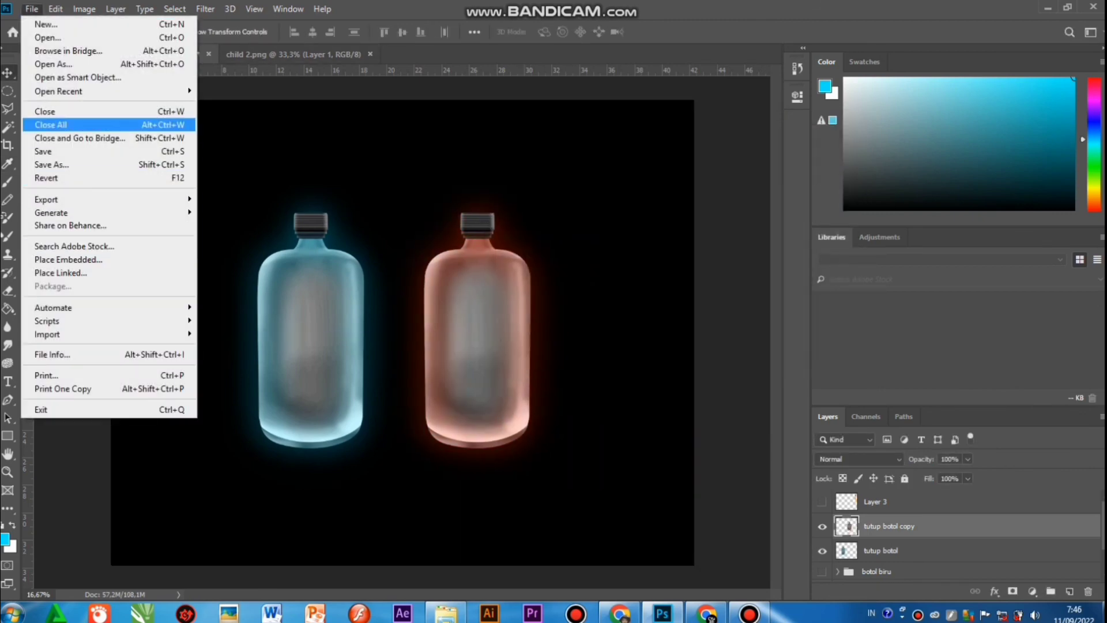
pyautogui.click(52, 165)
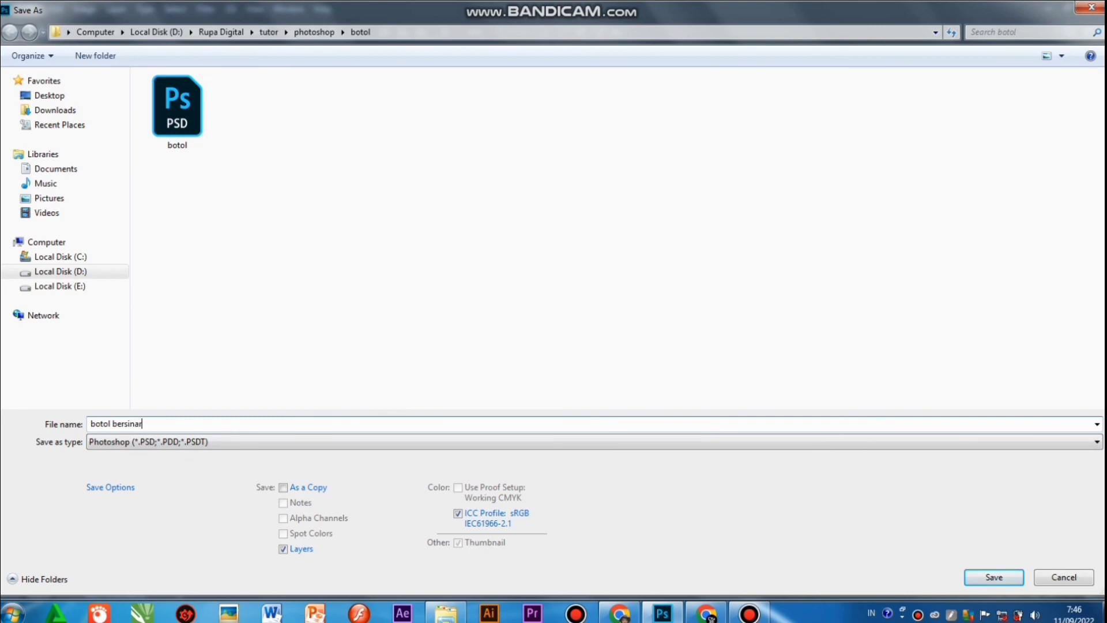
pyautogui.click(231, 442)
pyautogui.click(173, 301)
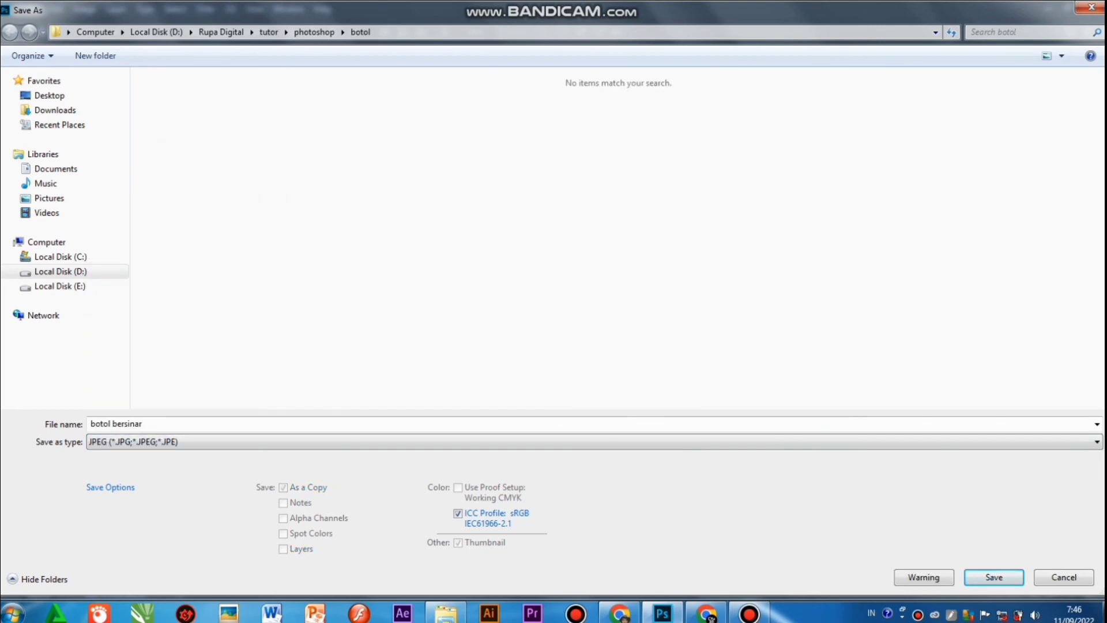
pyautogui.press('Return')
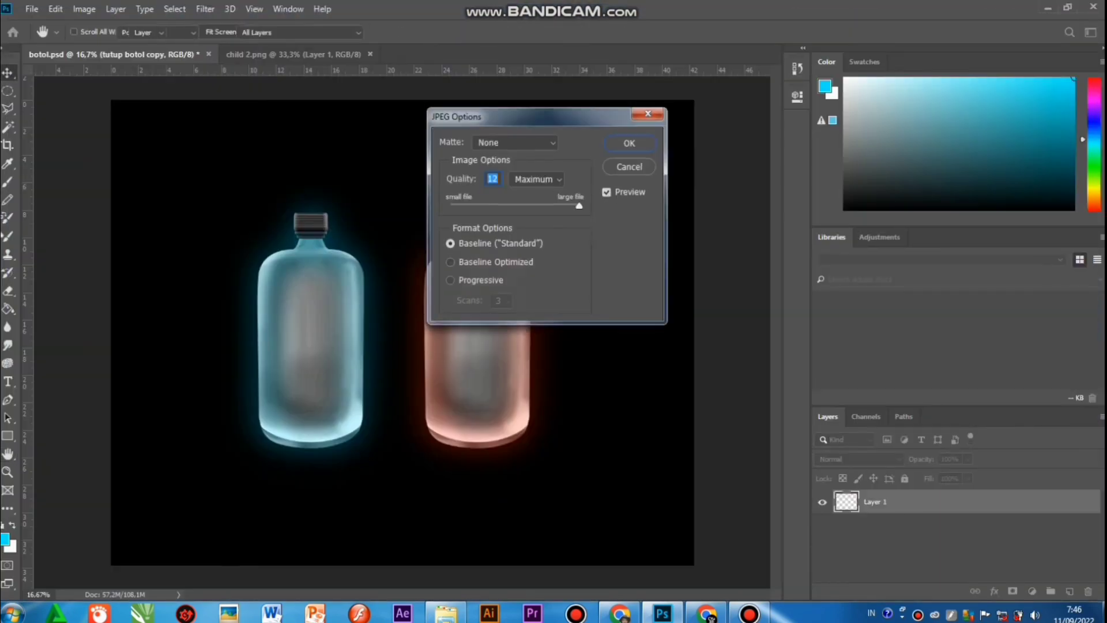
pyautogui.press('Return')
# Hide the black background Layer 0 to leave the two bottles on transparency
pyautogui.scroll(-1, 957, 537)
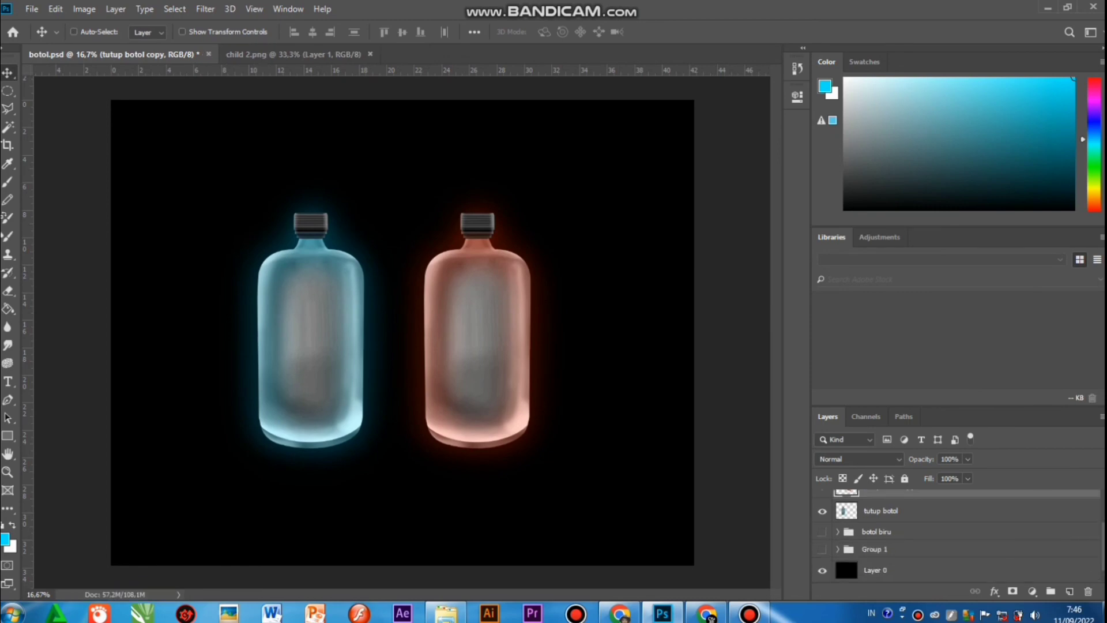
pyautogui.click(822, 570)
# Try to save the transparent image in PNG format, reusing the existing JPEG's name botol bersinar
pyautogui.hotkey('ctrl', 'shift', 's')
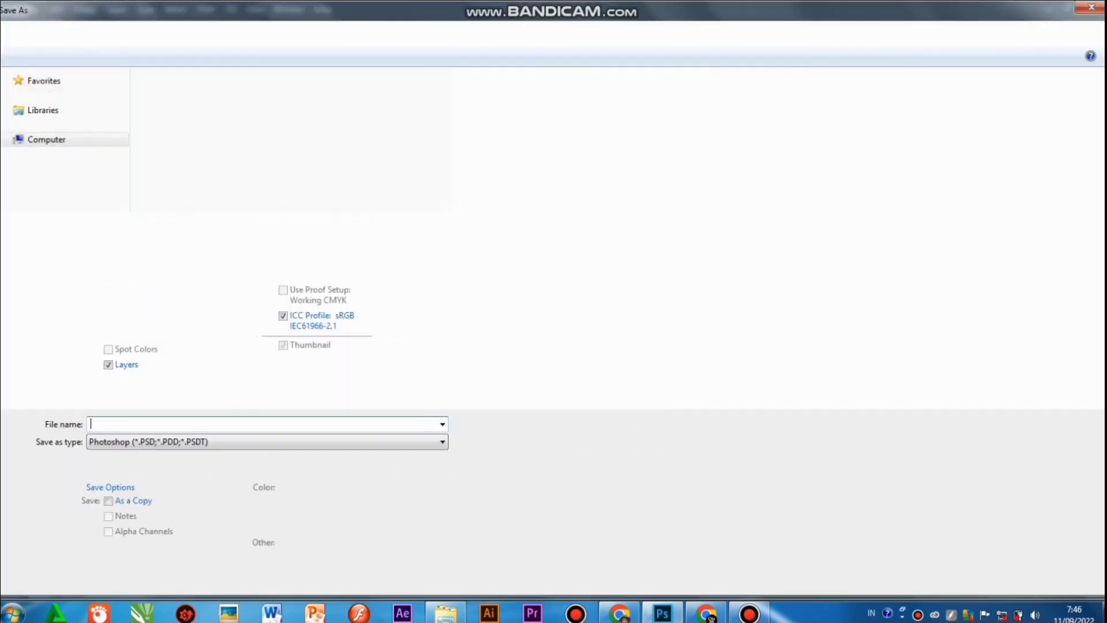
pyautogui.click(625, 442)
pyautogui.click(133, 302)
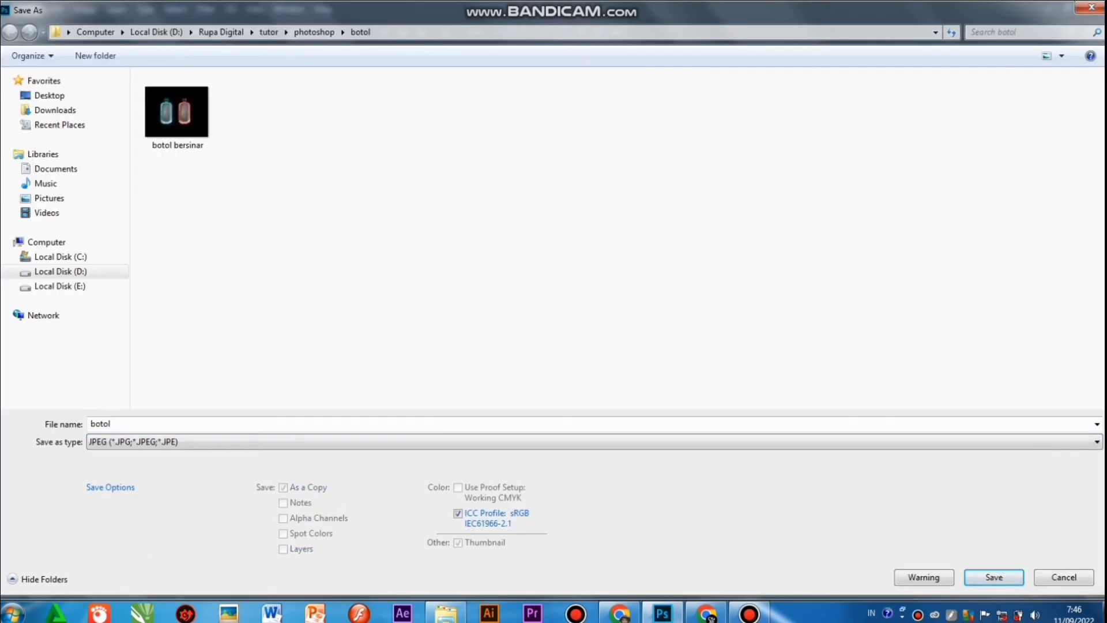
pyautogui.click(177, 112)
pyautogui.click(177, 442)
pyautogui.click(124, 385)
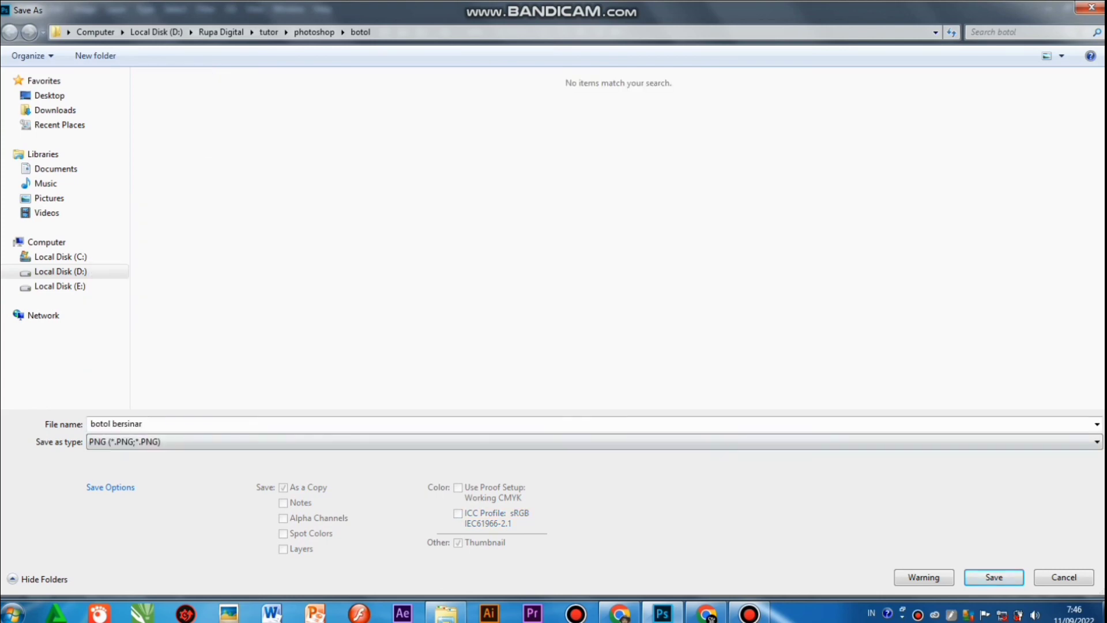
pyautogui.press('Return')
pyautogui.press('Return')
# Save the transparent two-bottle image as a PNG named botol bersinar with the Large file size (Fastest saving) option
pyautogui.hotkey('ctrl', 'shift', 's')
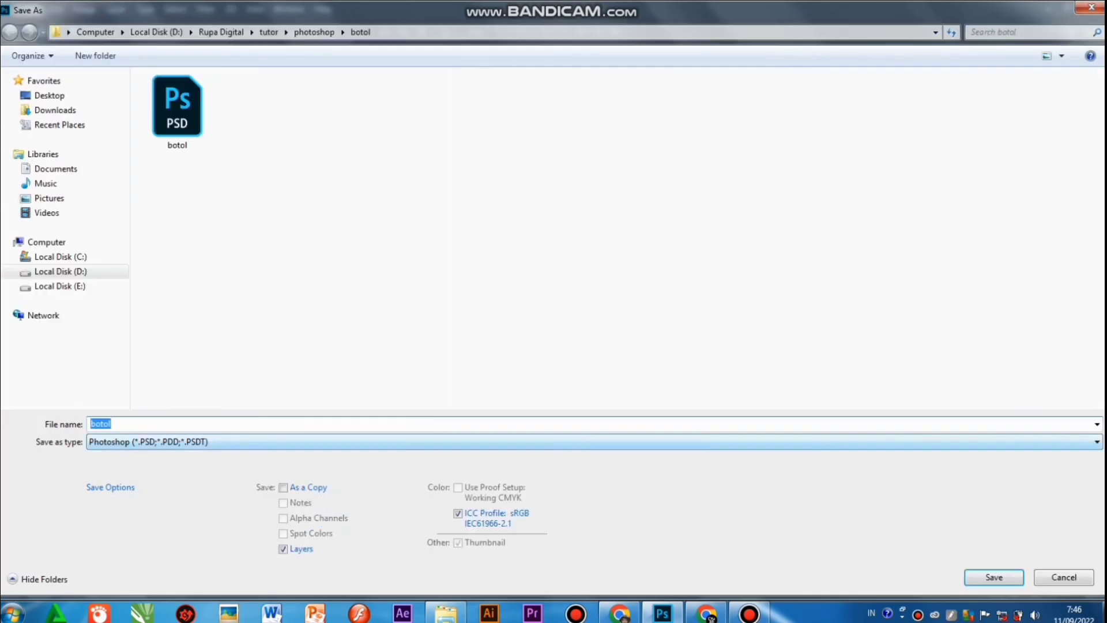
pyautogui.write('bersina')
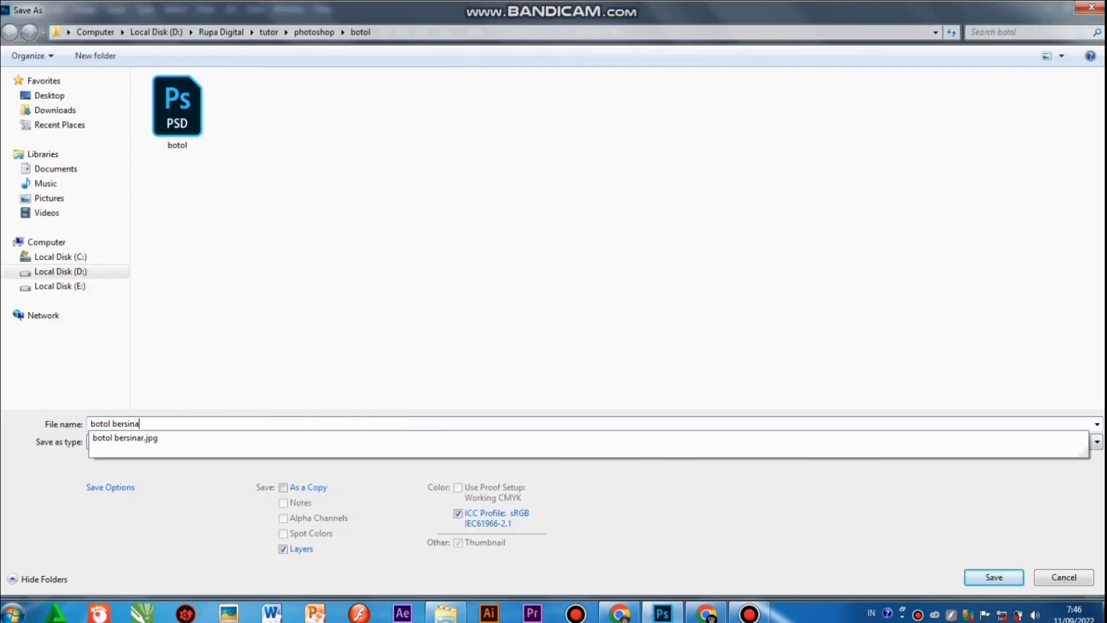
pyautogui.write('r')
pyautogui.click(591, 442)
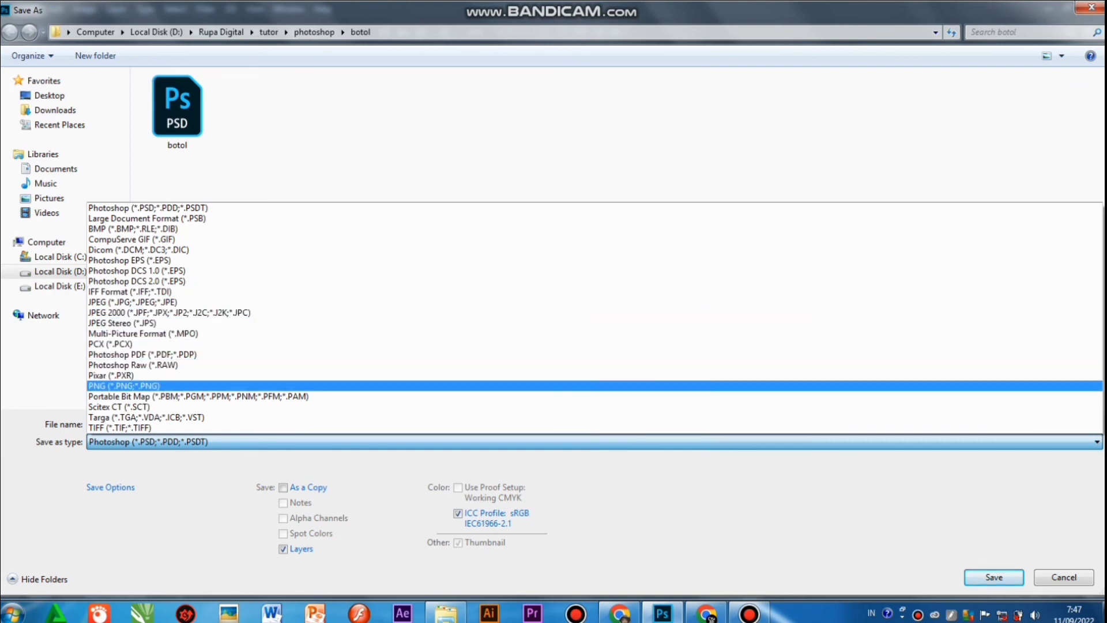
pyautogui.click(124, 385)
pyautogui.press('Return')
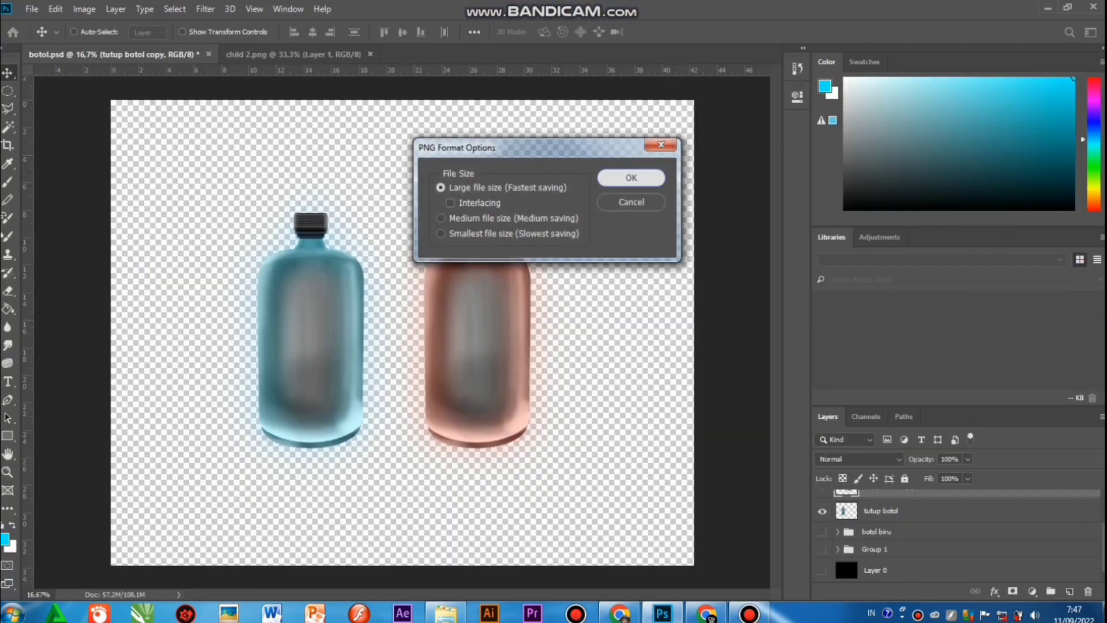
pyautogui.press('Return')
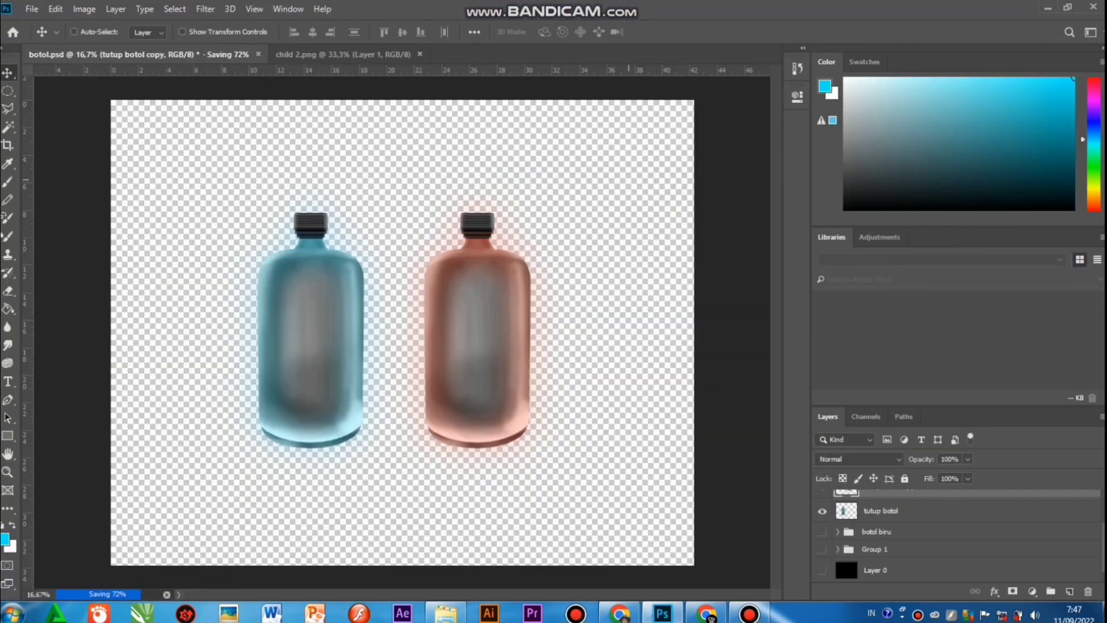